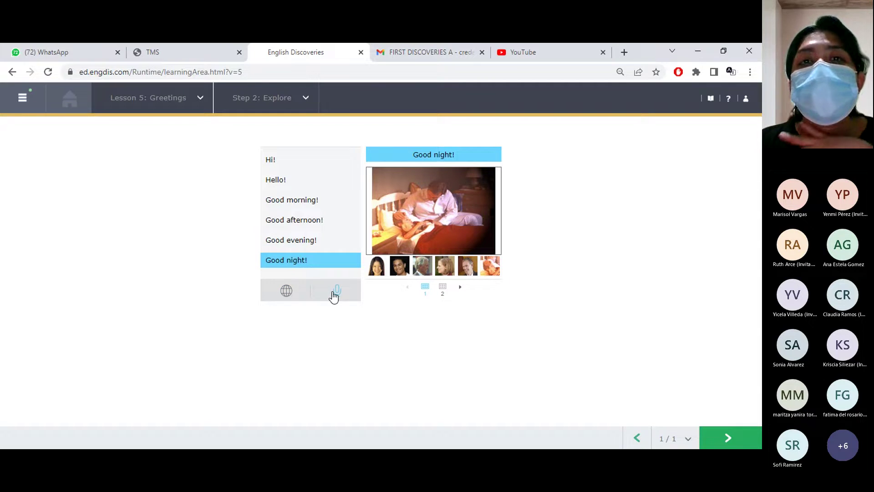
Show the Bye! greeting picture, then advance into Step 3: Practice up to activity 3 of 4
left_click(459, 288)
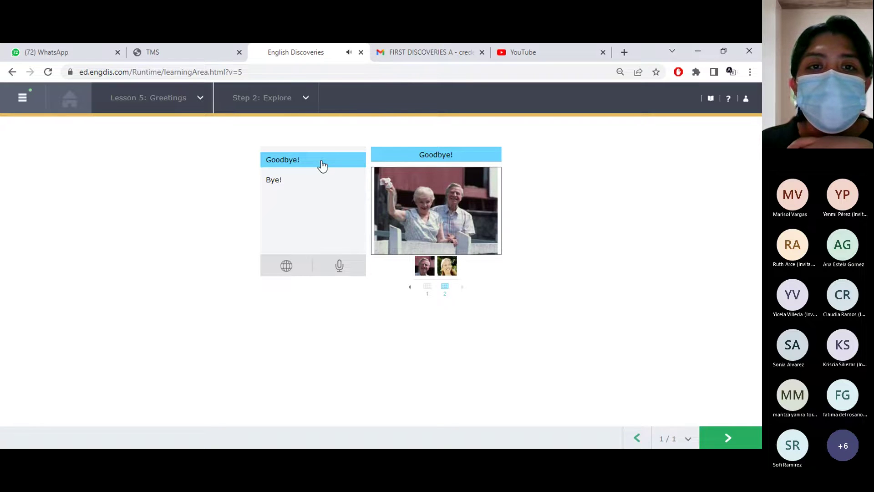
left_click(291, 181)
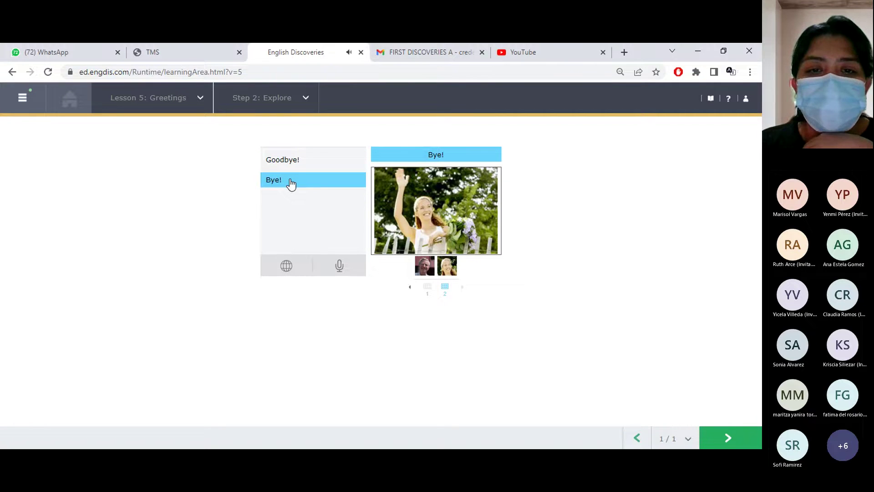
left_click(729, 441)
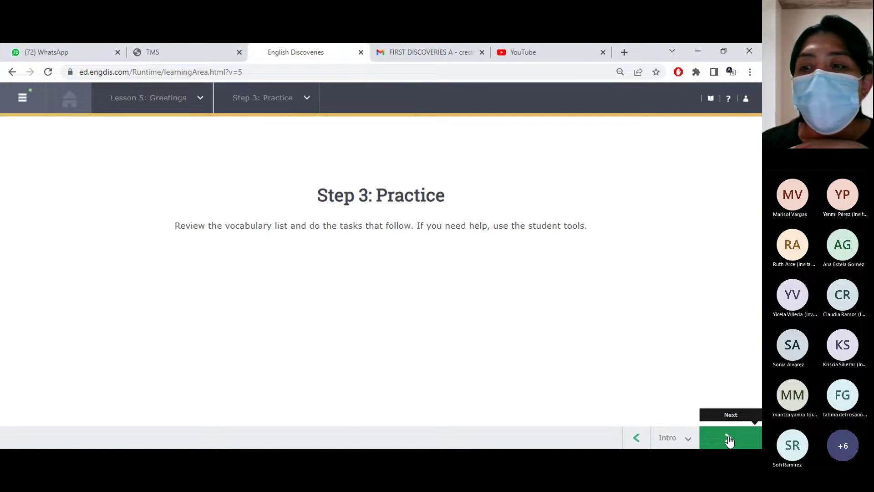
left_click(729, 440)
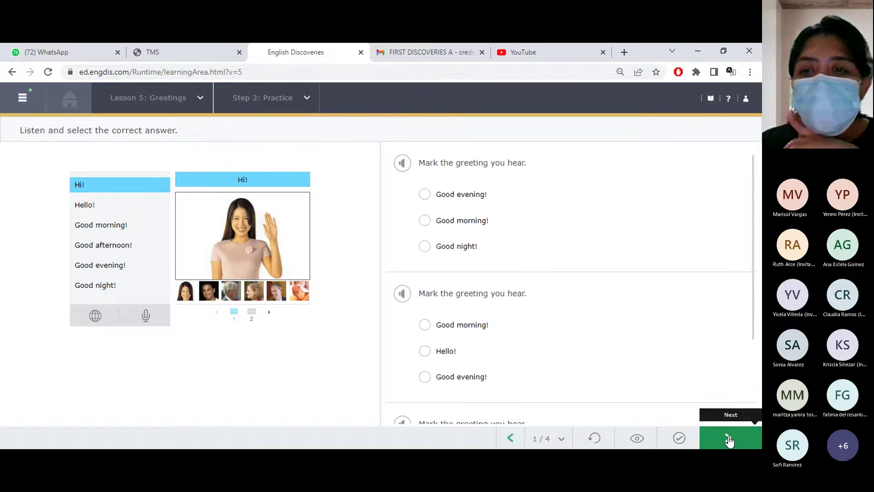
left_click(729, 441)
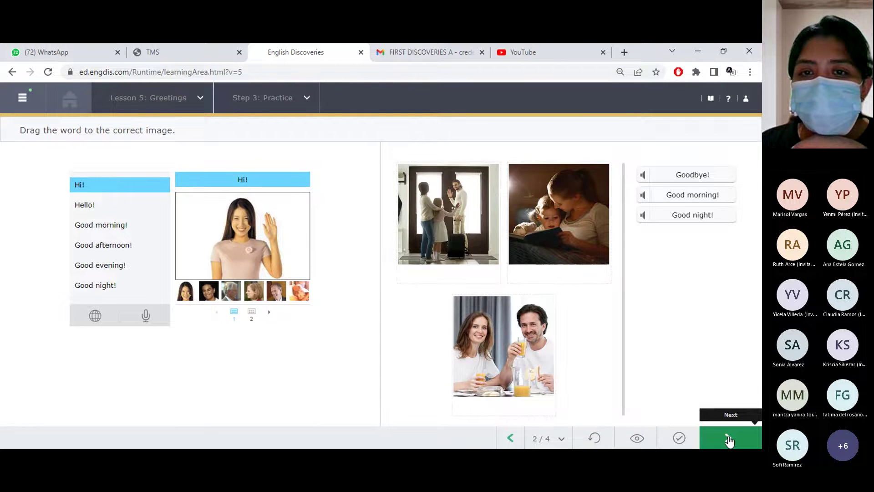
left_click(729, 440)
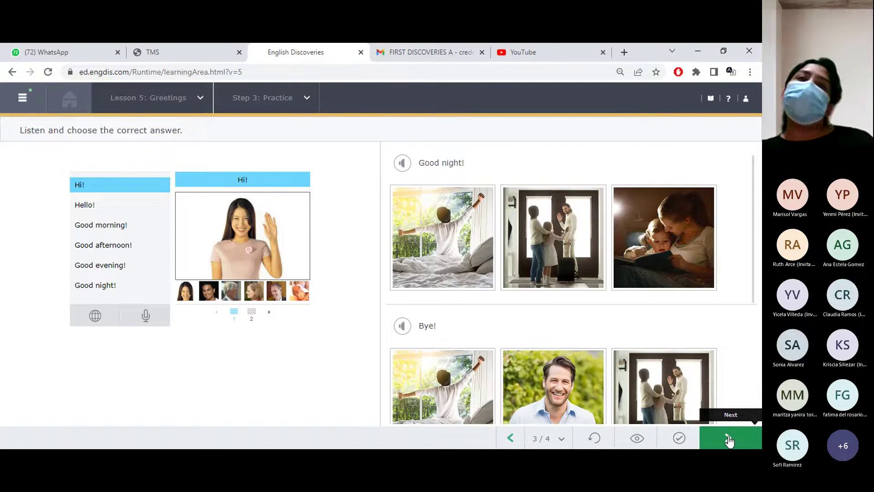
left_click(408, 165)
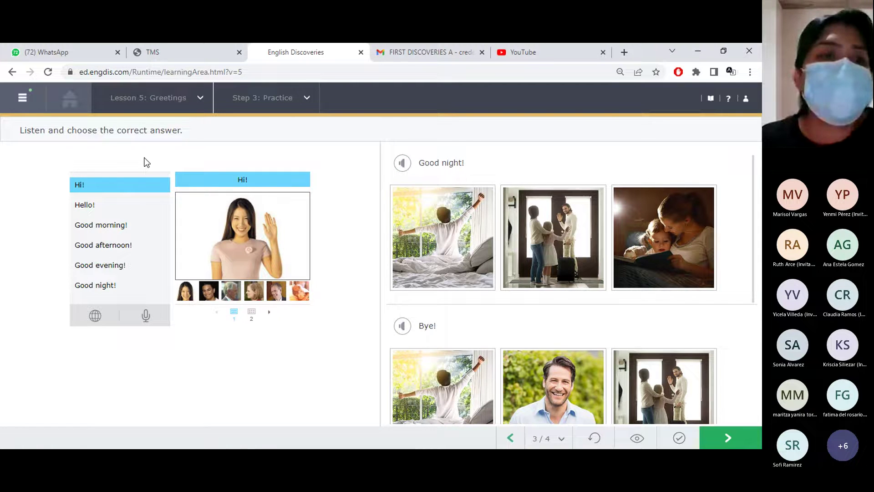
left_click(114, 268)
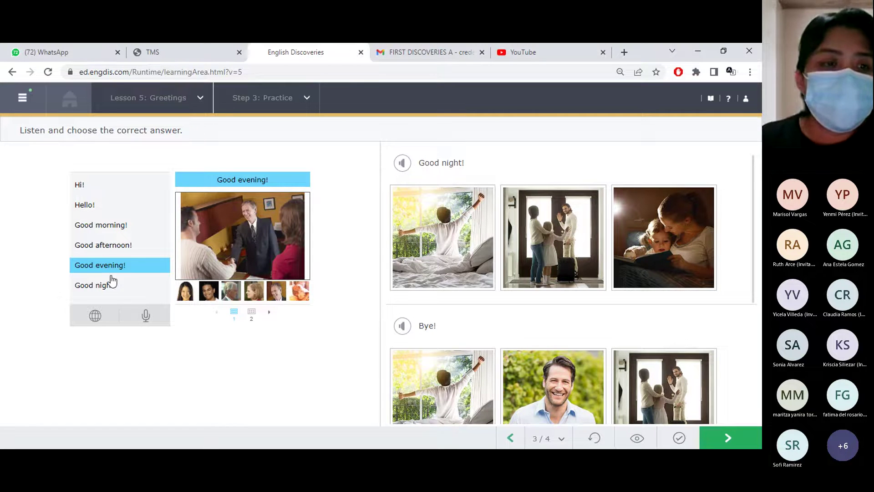
left_click(109, 287)
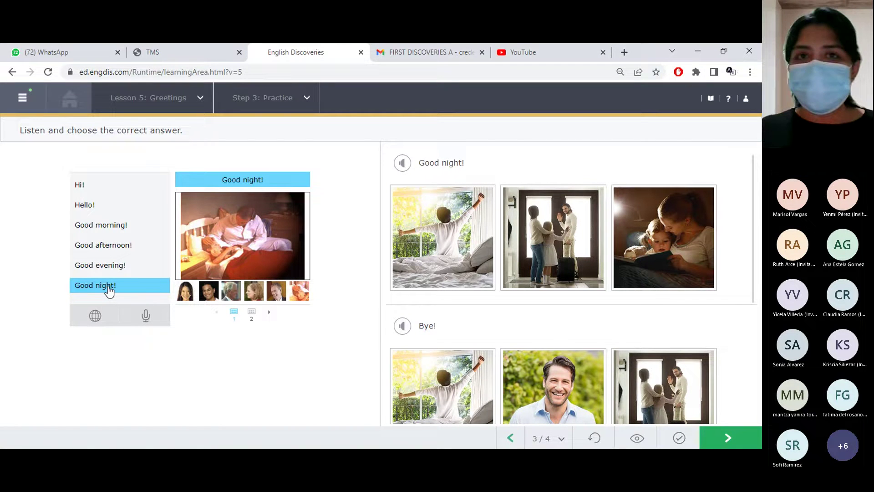
left_click(105, 245)
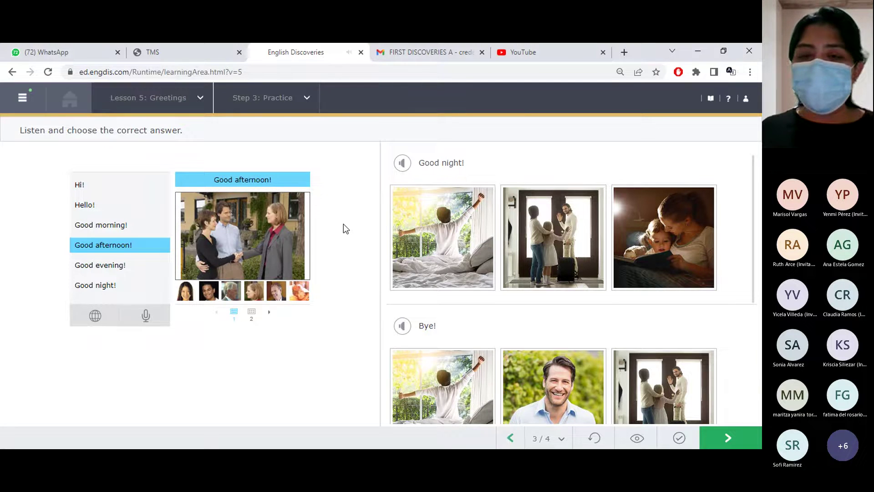
left_click(122, 266)
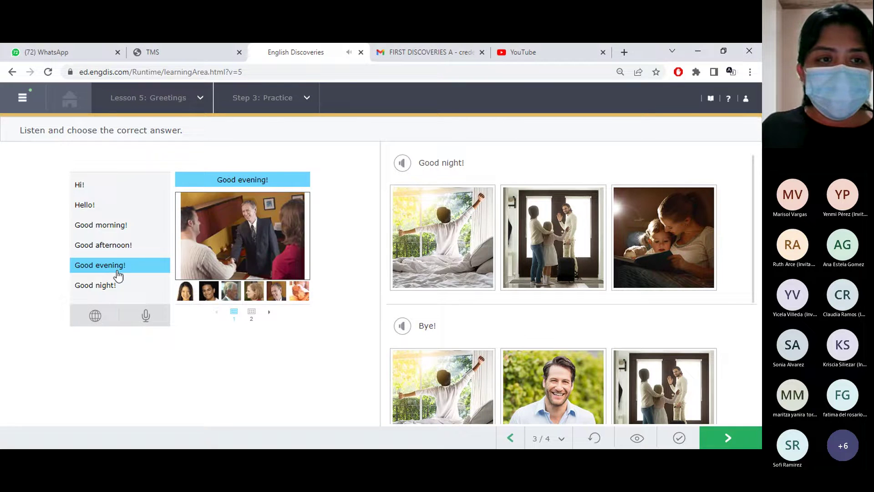
left_click(114, 287)
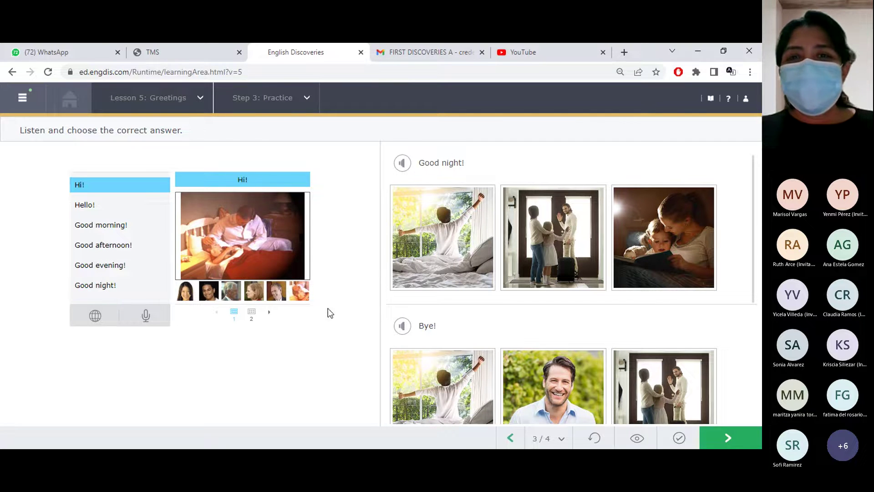
left_click(403, 163)
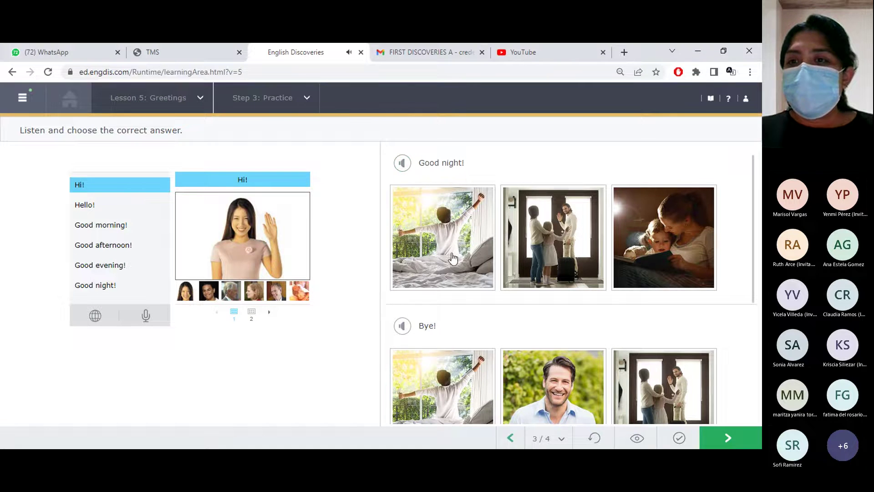
Choose the matching pictures for the Good night!, Bye! and Hello! audio prompts
left_click(647, 245)
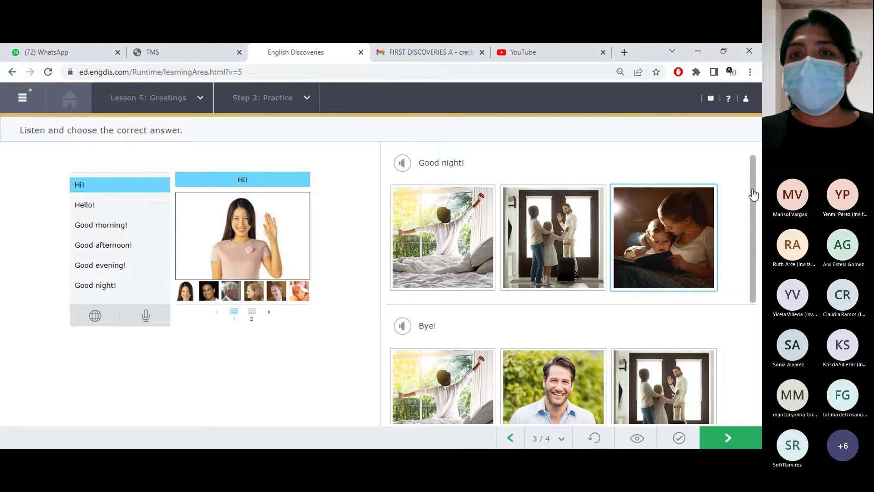
left_click_drag(754, 195, 756, 260)
left_click(402, 211)
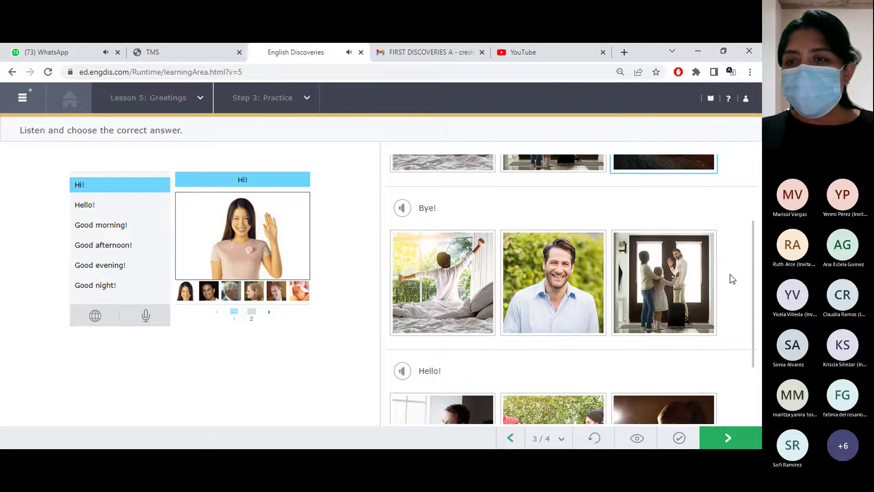
left_click(669, 273)
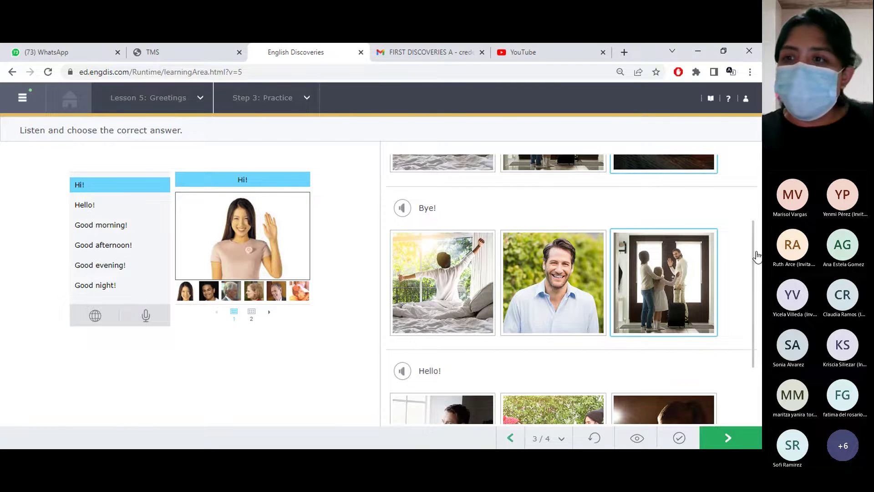
left_click_drag(756, 255, 762, 304)
scroll(730, 330, "down", 2)
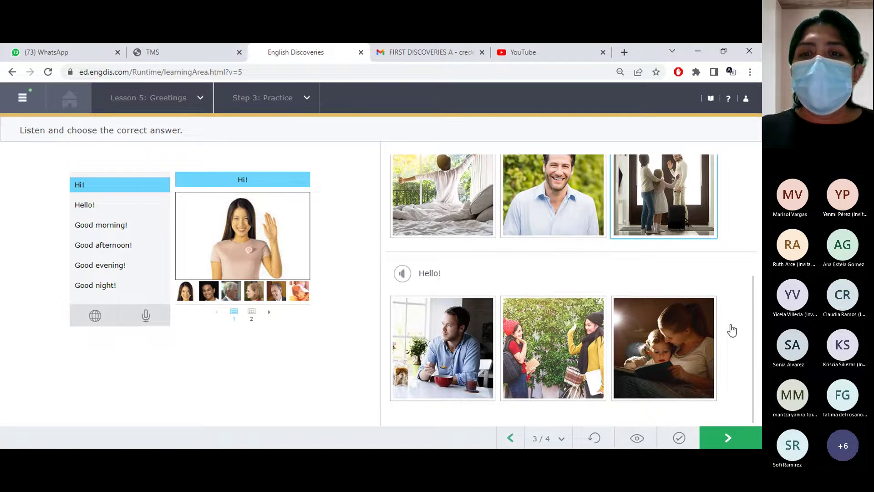
left_click(404, 272)
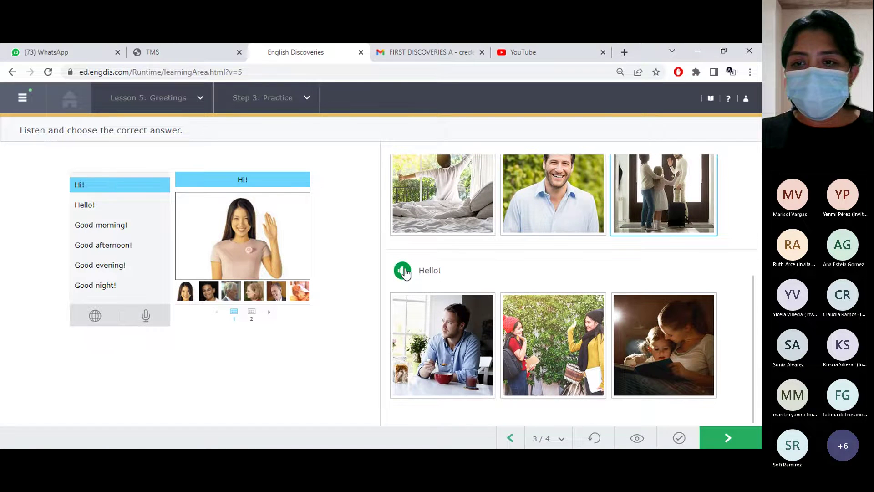
left_click(545, 339)
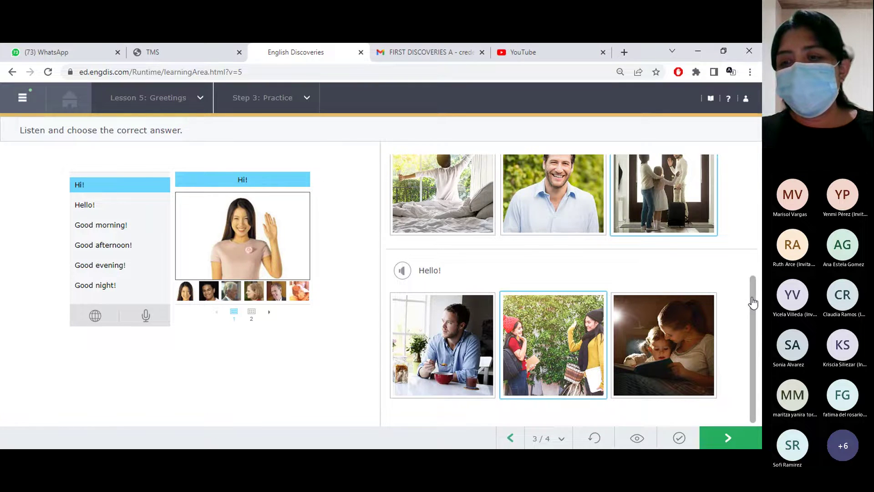
Check the picture answers and advance to practice task 4 of 4
left_click(673, 445)
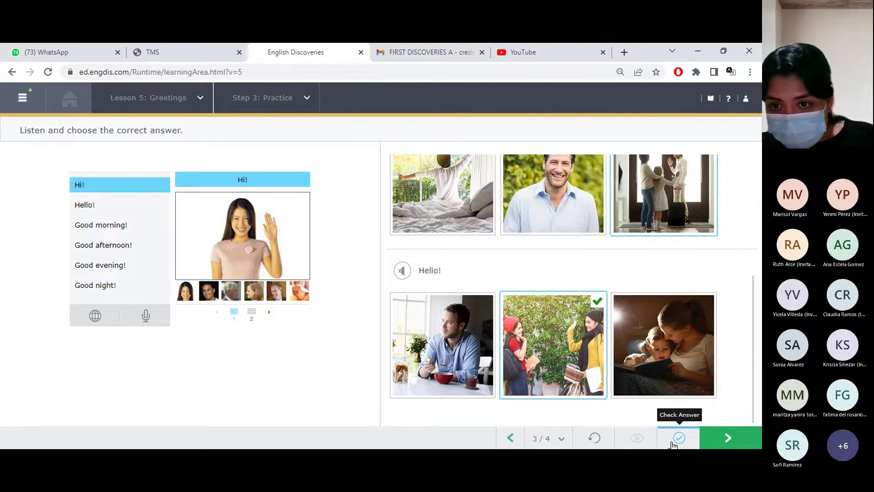
left_click_drag(752, 367, 757, 257)
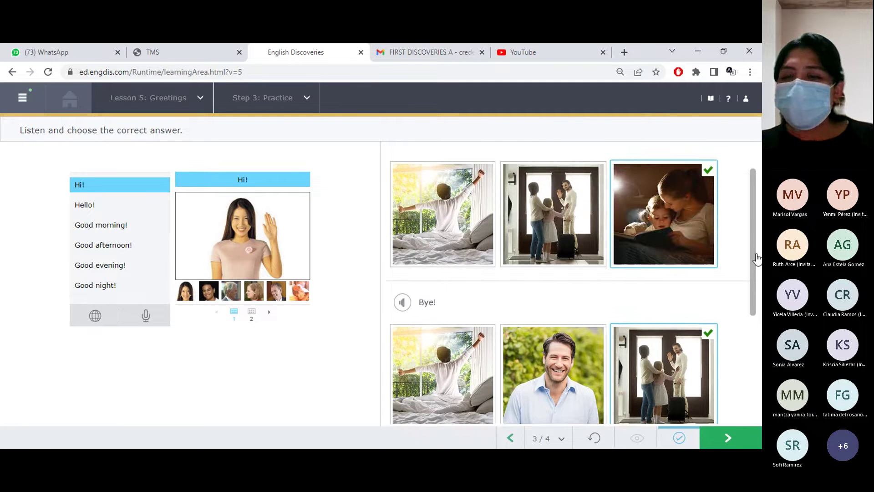
left_click(743, 435)
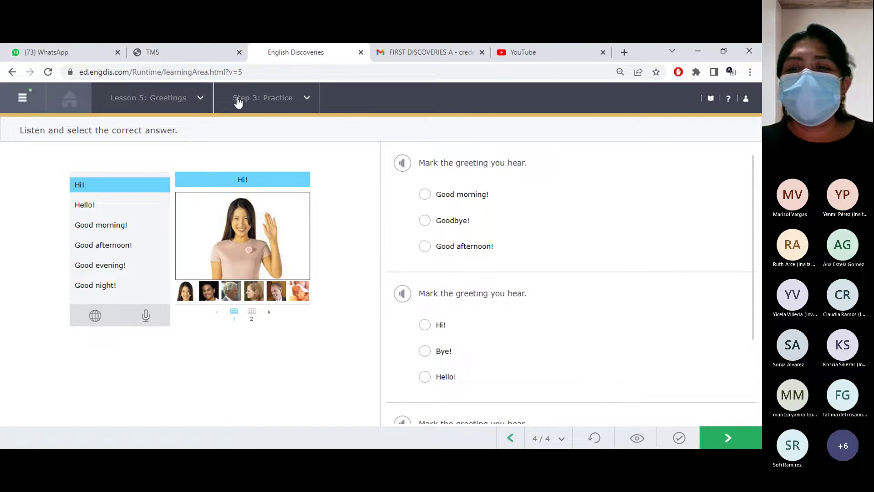
Step through Lesson 6: Numbers 0–10, its Explore step and practice tasks up to task 6 of 6
left_click(714, 440)
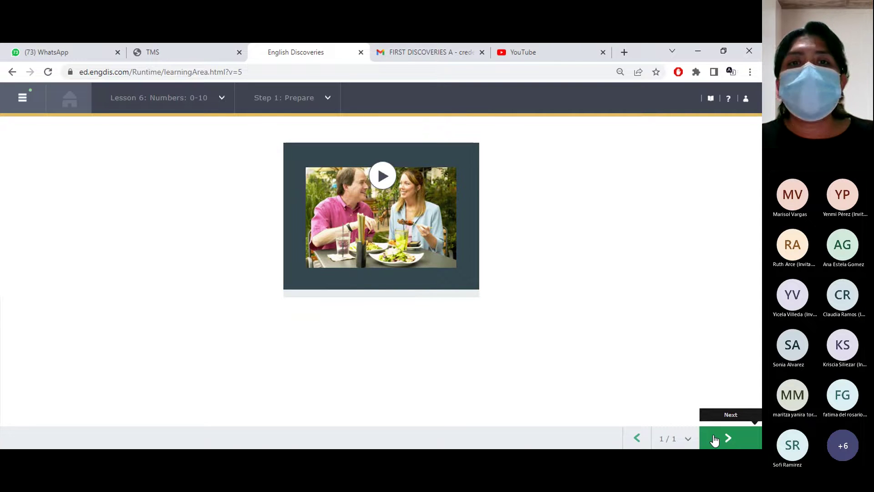
left_click(714, 440)
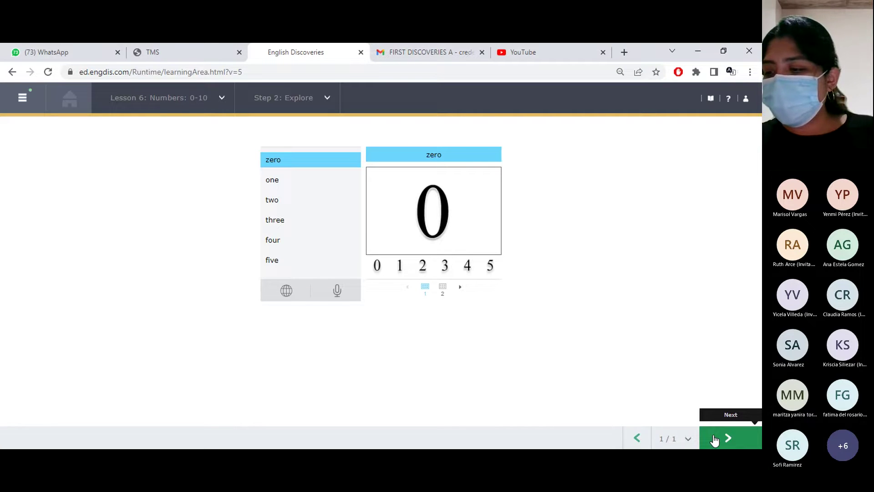
left_click(715, 439)
left_click(715, 439)
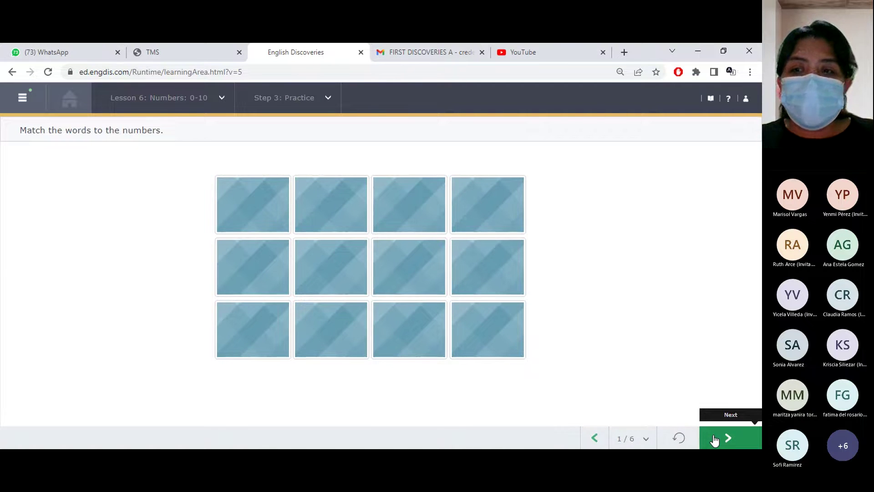
left_click(714, 440)
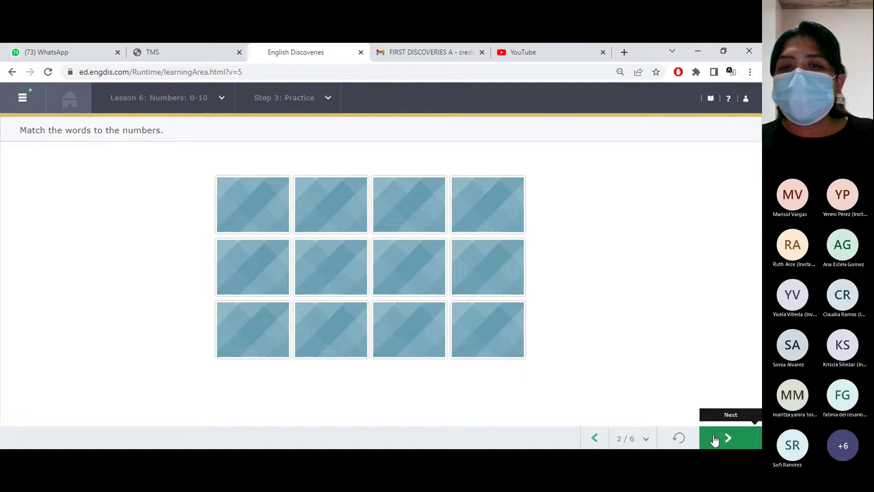
left_click(715, 439)
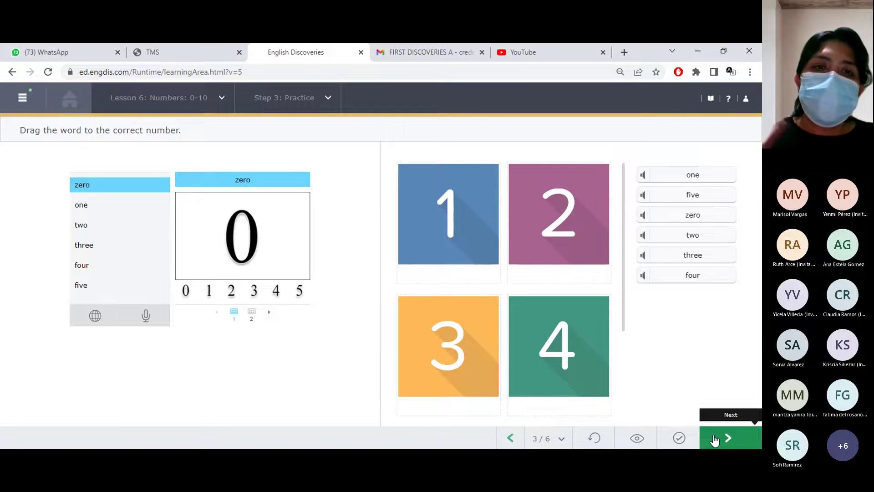
left_click(715, 439)
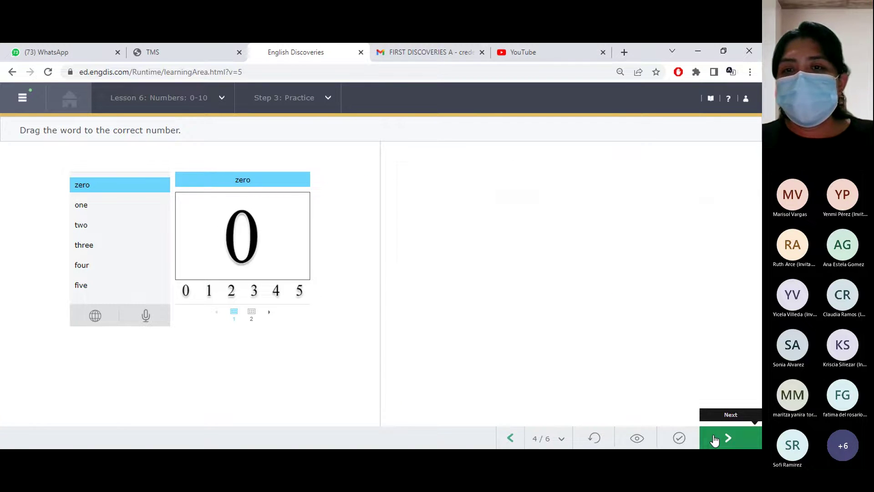
left_click(714, 440)
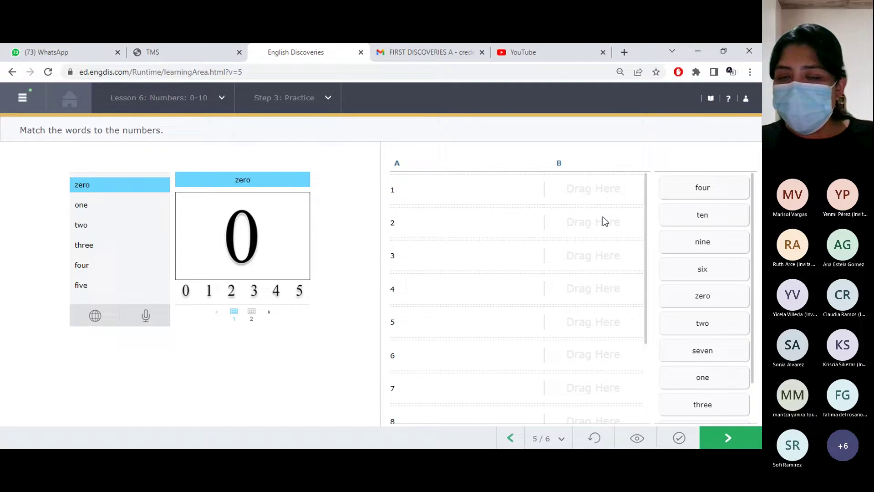
left_click(721, 439)
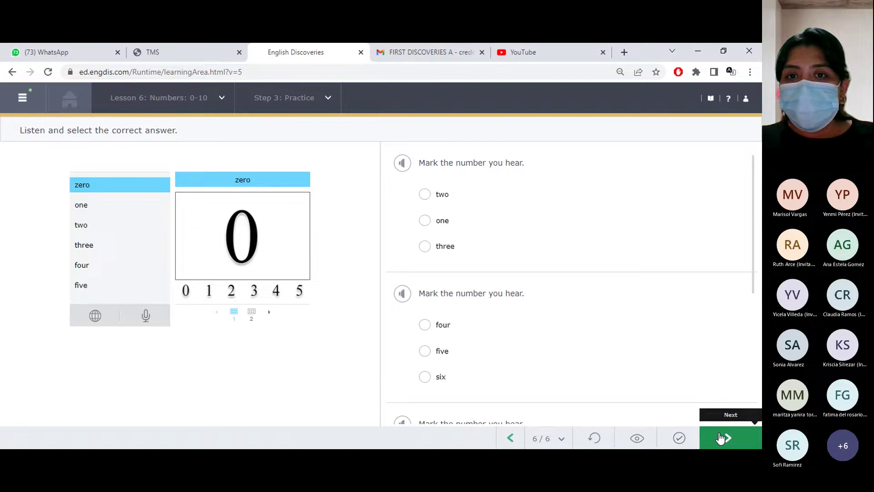
left_click(720, 438)
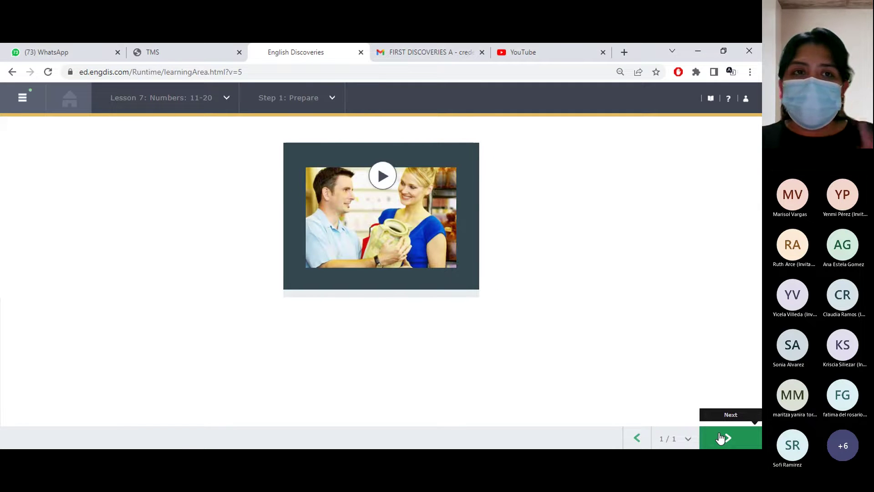
Advance past Lesson 7's Explore step to Practice task 1 of 6
left_click(730, 442)
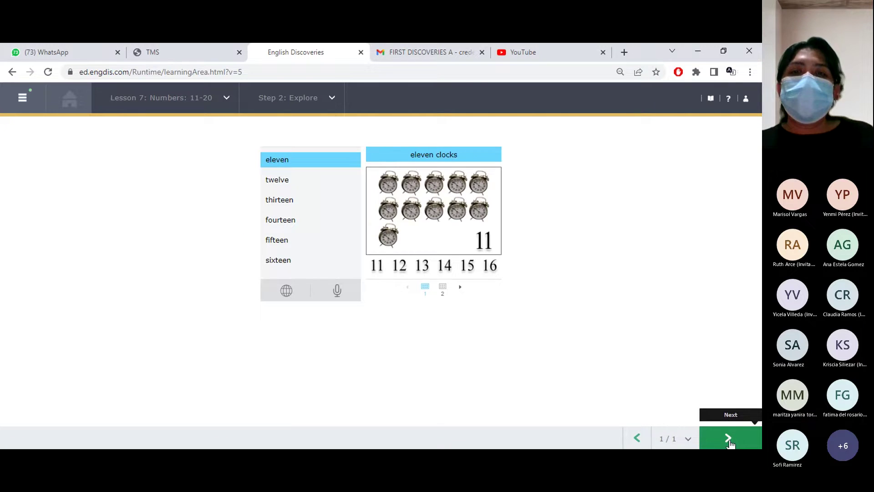
left_click(728, 440)
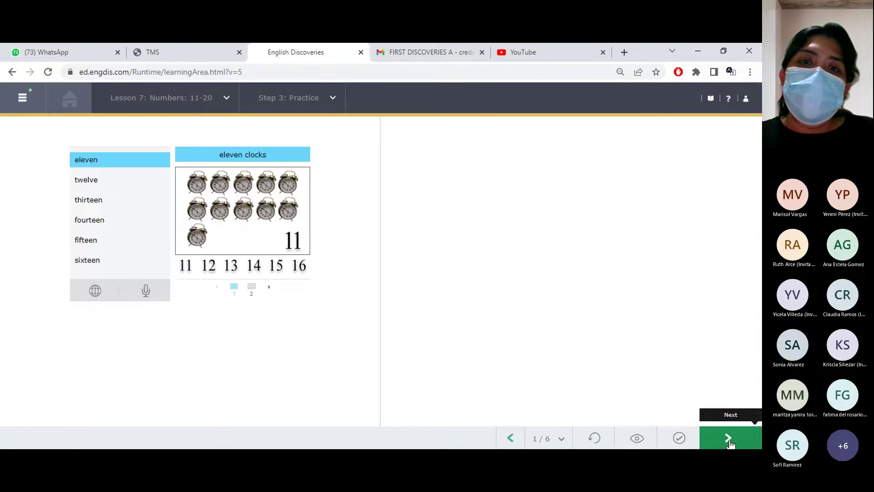
Skip through Lesson 7 practice tasks 2–6 into Lesson 1: We're Neighbors!, Step 1: Prepare
left_click(729, 440)
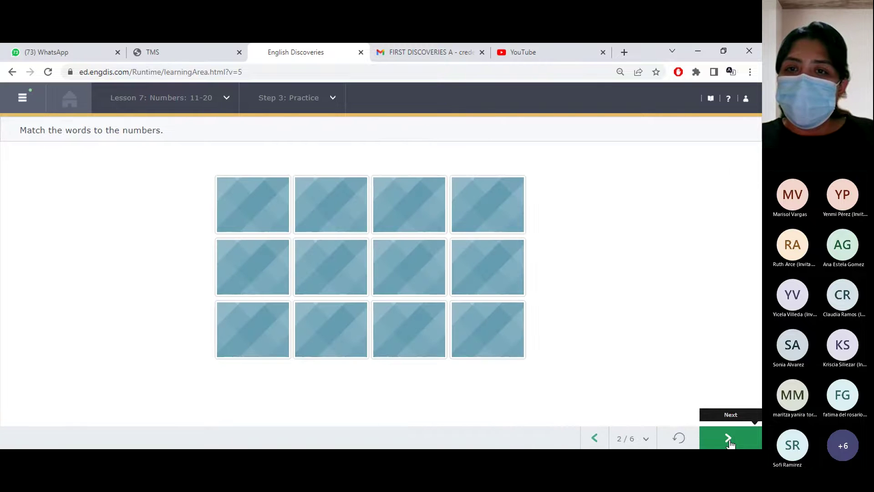
left_click(728, 440)
left_click(729, 439)
left_click(728, 439)
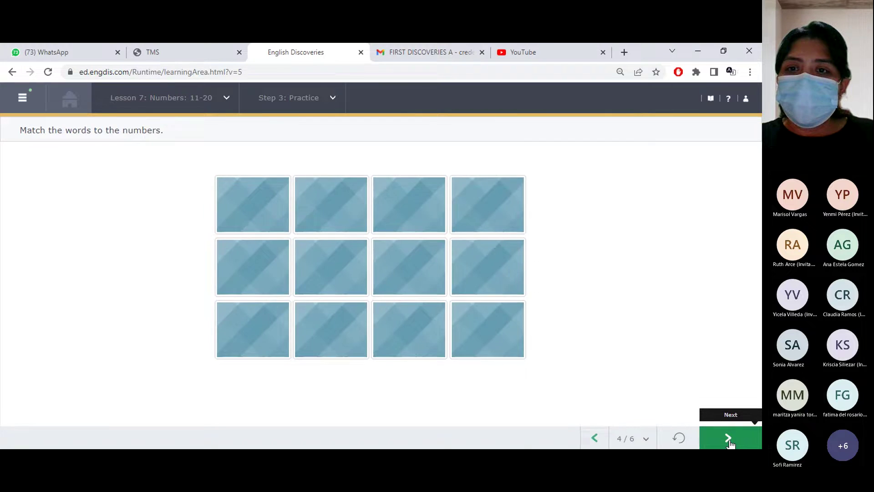
left_click(729, 441)
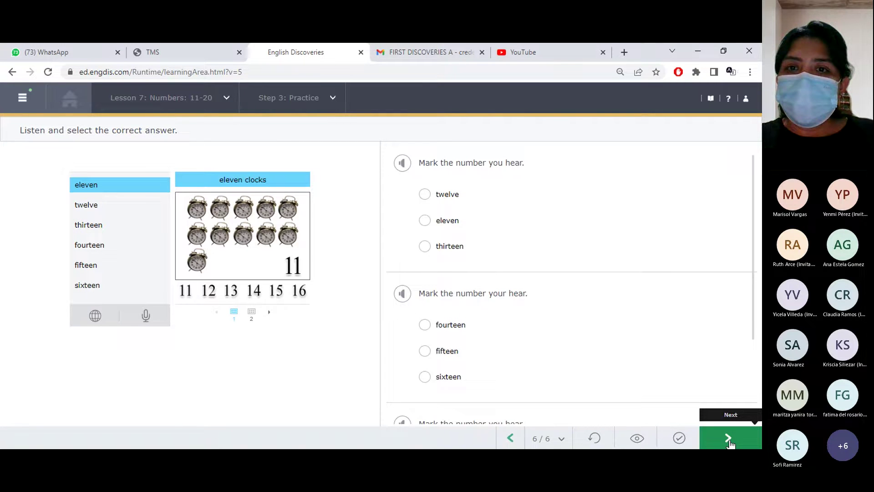
left_click(730, 440)
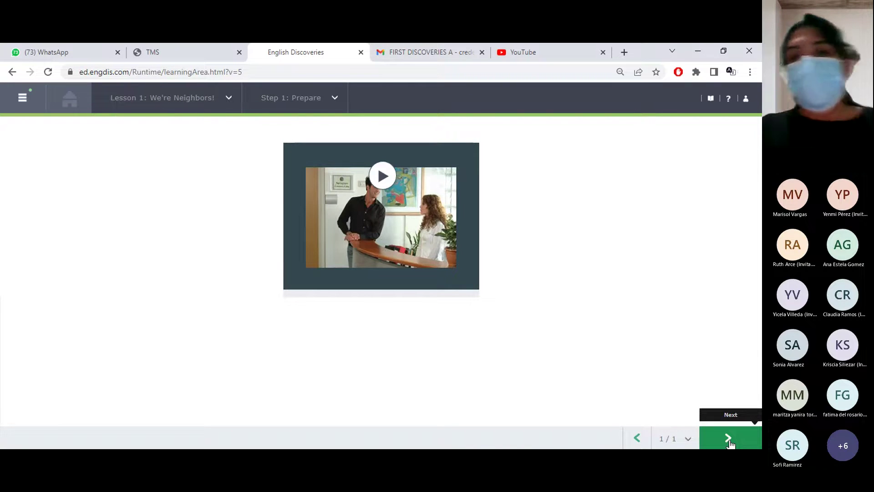
Play the Lesson 1 Prepare video, then move to the 57-second Step 2: Explore video
left_click(729, 440)
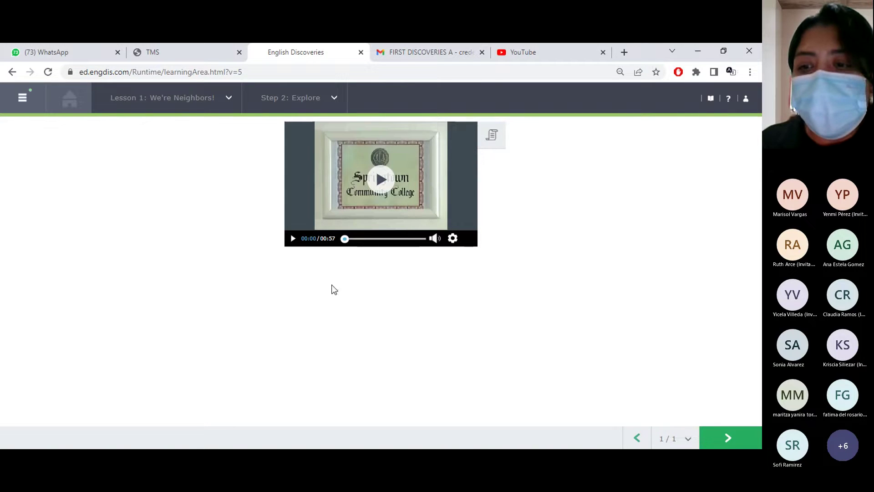
left_click(644, 443)
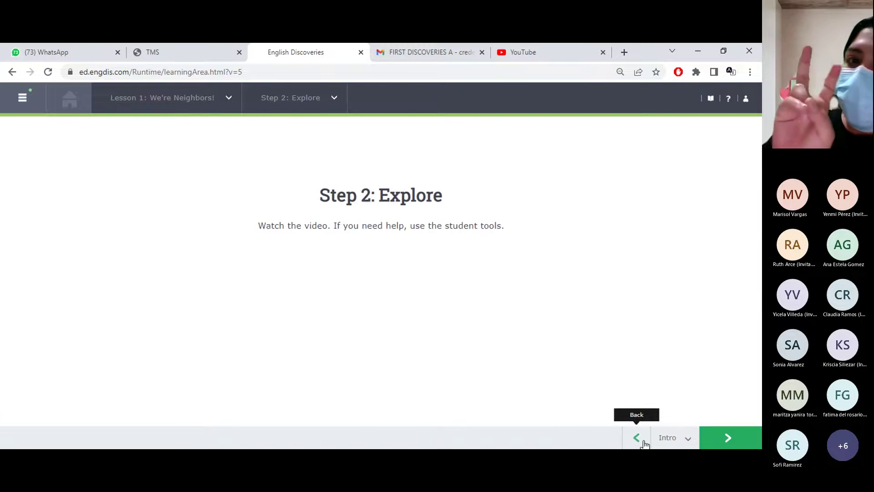
left_click(637, 438)
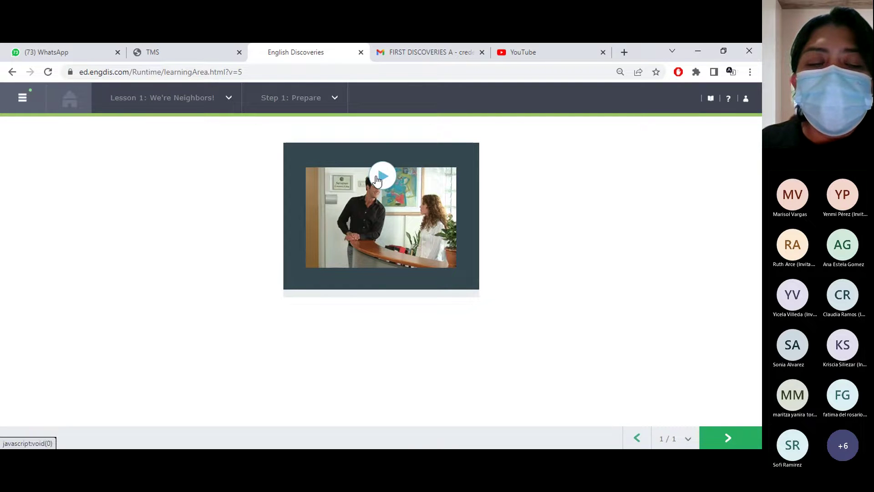
left_click(377, 180)
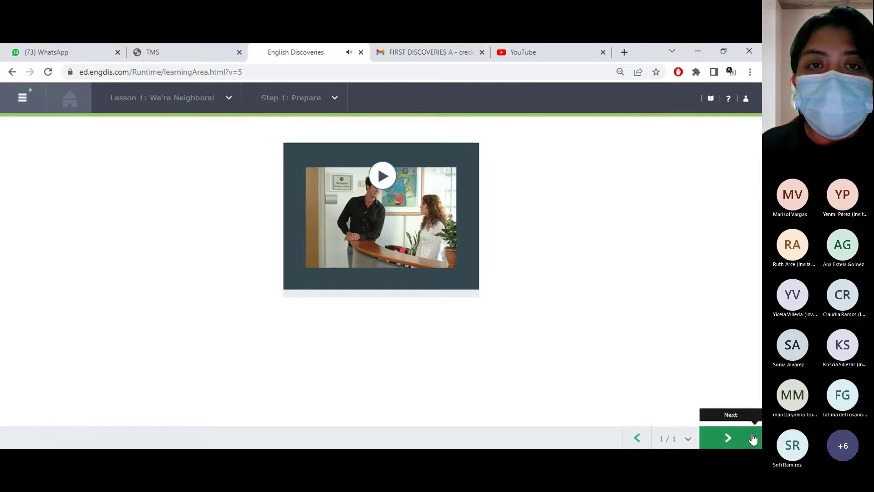
left_click(728, 438)
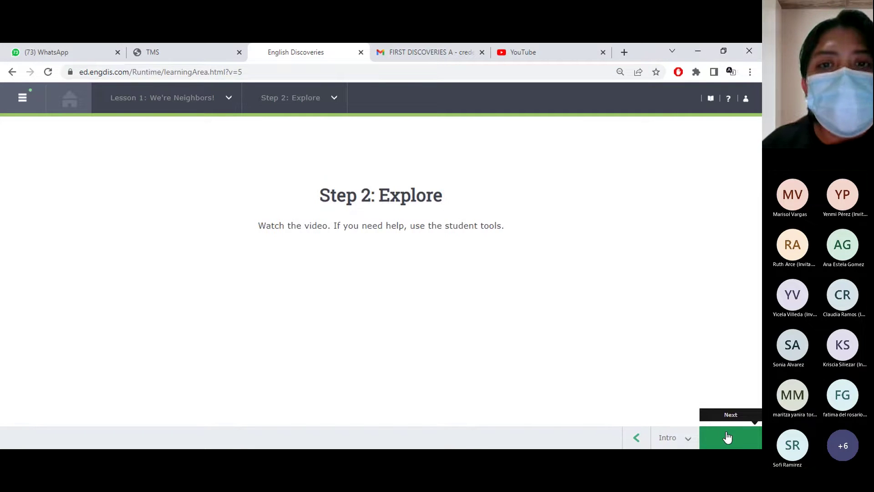
left_click(728, 437)
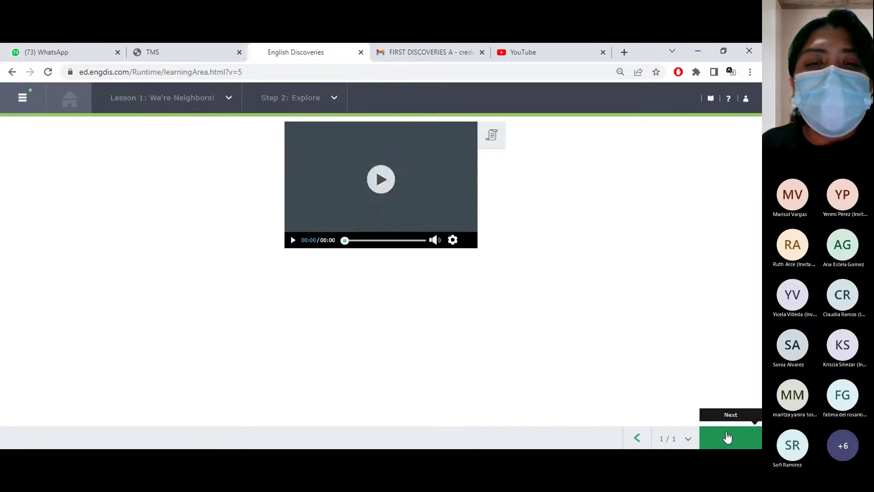
Open the dialogue transcript and play the Explore video, pausing at 00:13 and then resuming
left_click(494, 139)
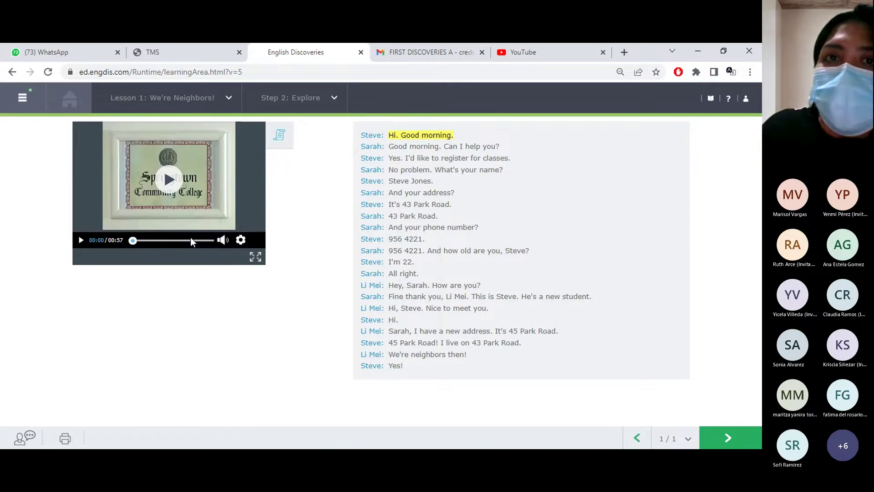
left_click(122, 147)
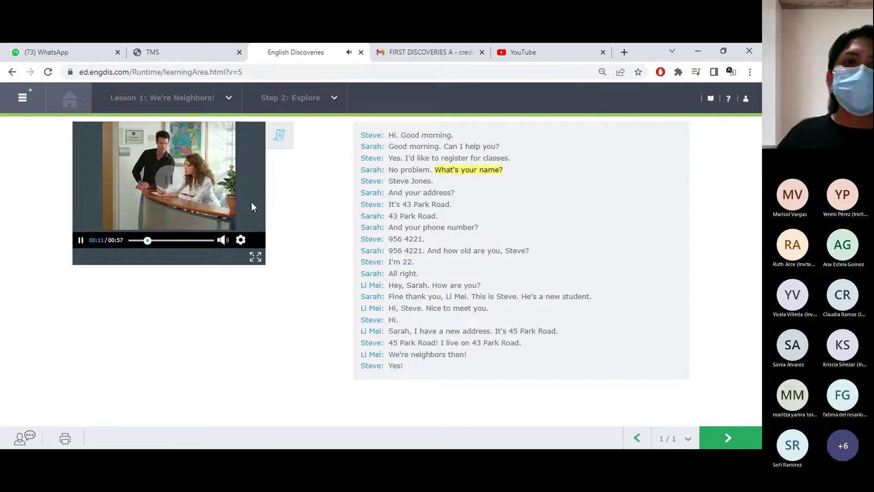
left_click(83, 242)
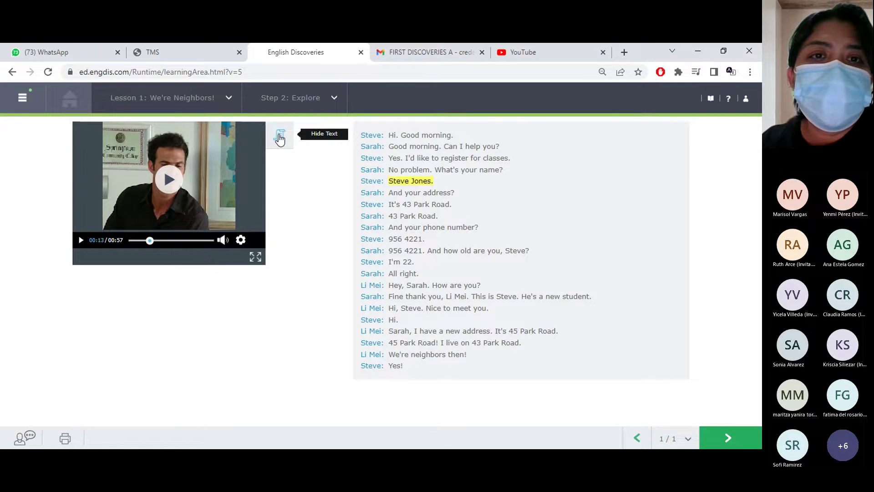
left_click(281, 138)
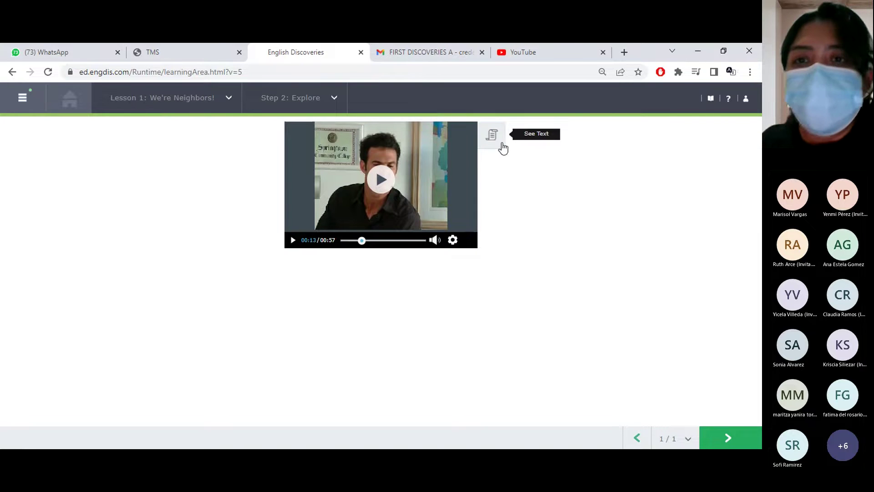
left_click(493, 135)
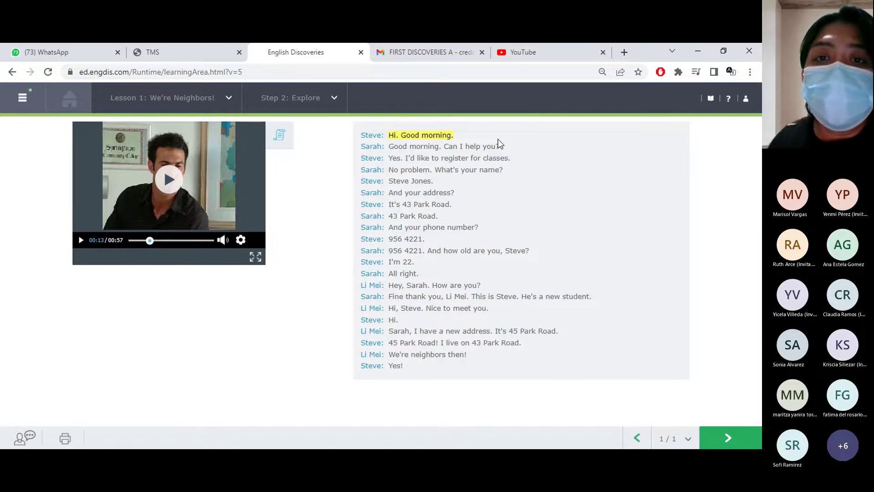
left_click(167, 185)
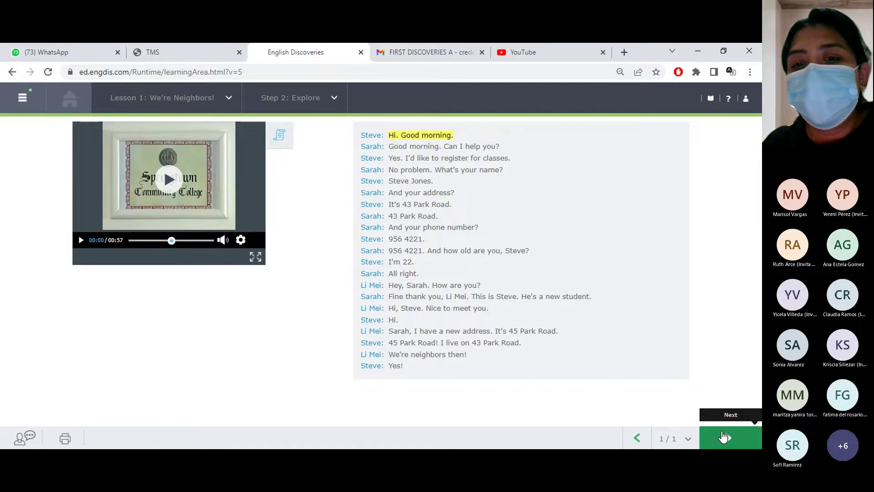
Replay just the transcript lines 'Good morning.' and 'Can I help you?' with Hear Part
left_click(419, 154)
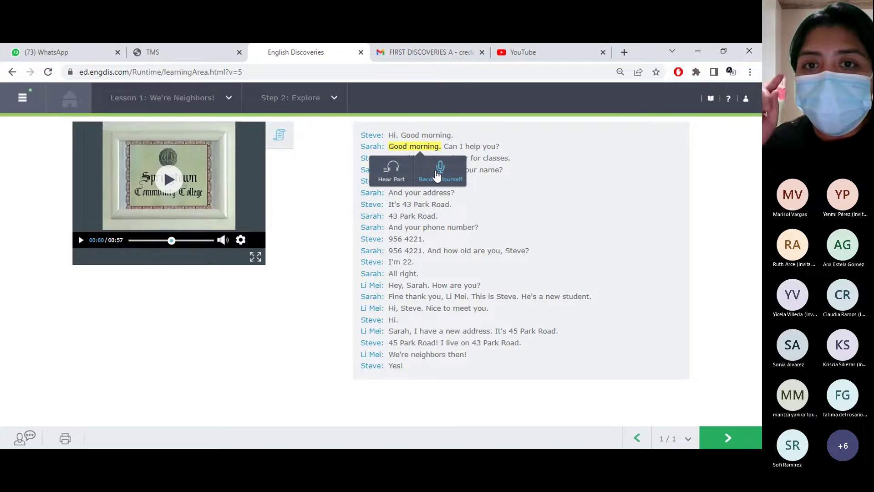
left_click(393, 177)
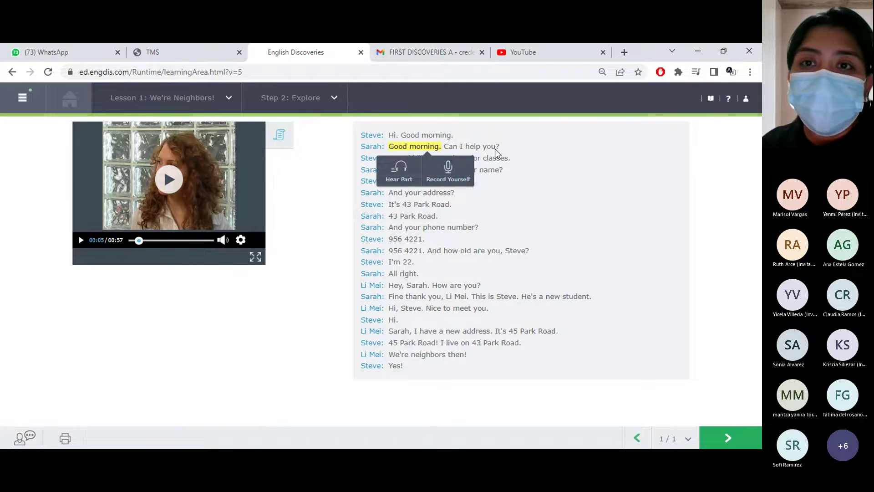
mouse_move(496, 150)
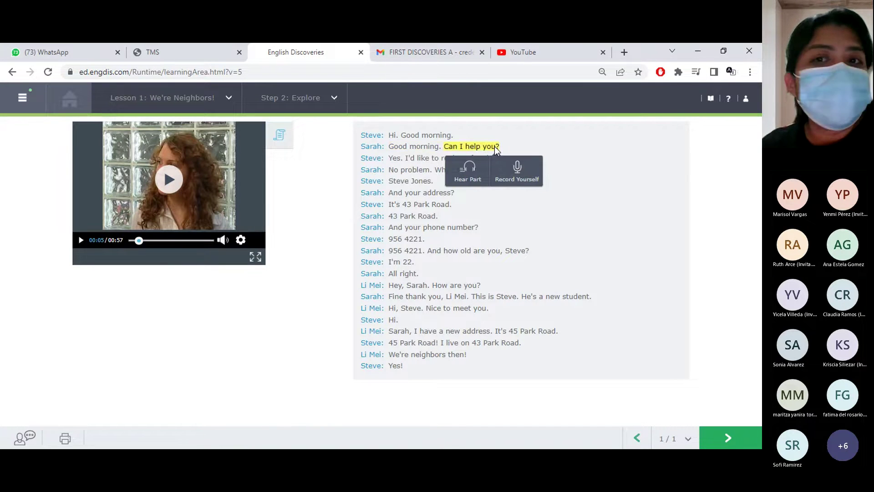
left_click(473, 167)
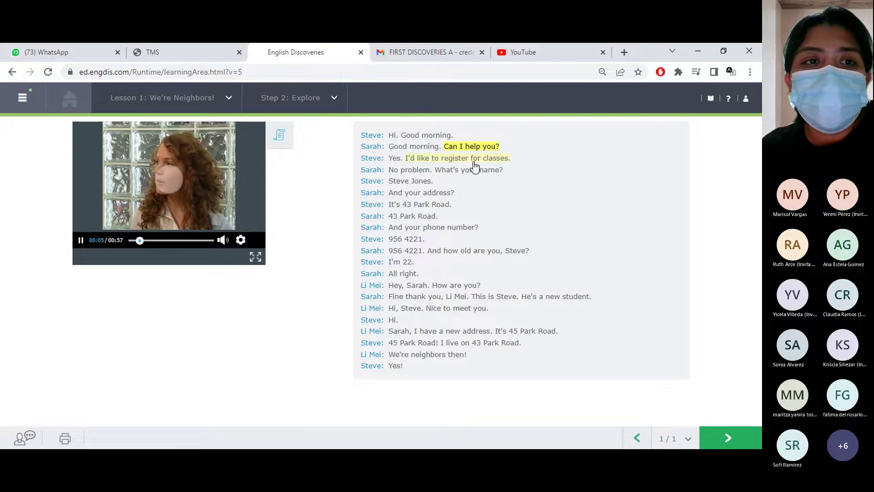
mouse_move(478, 147)
left_click(465, 172)
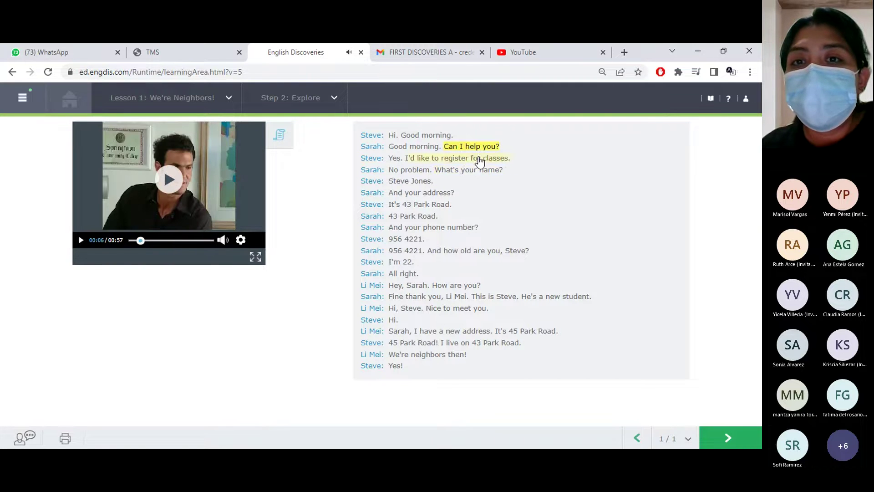
mouse_move(483, 149)
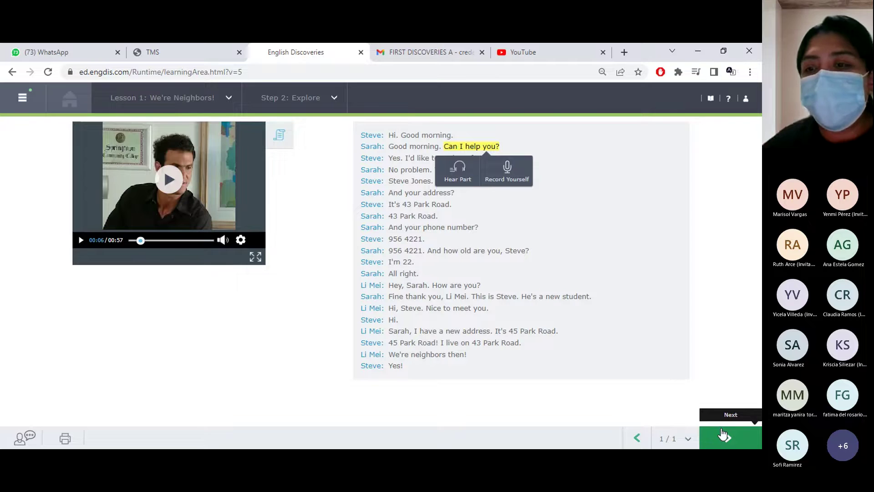
In the first Practice task, match the 'This is Li Mei.' and 'This is Sarah.' captions, then check and continue
left_click(724, 435)
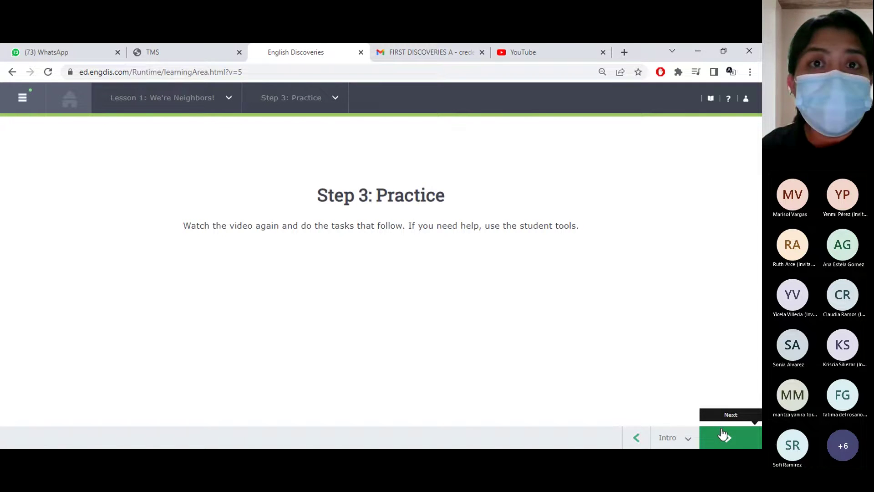
left_click(724, 435)
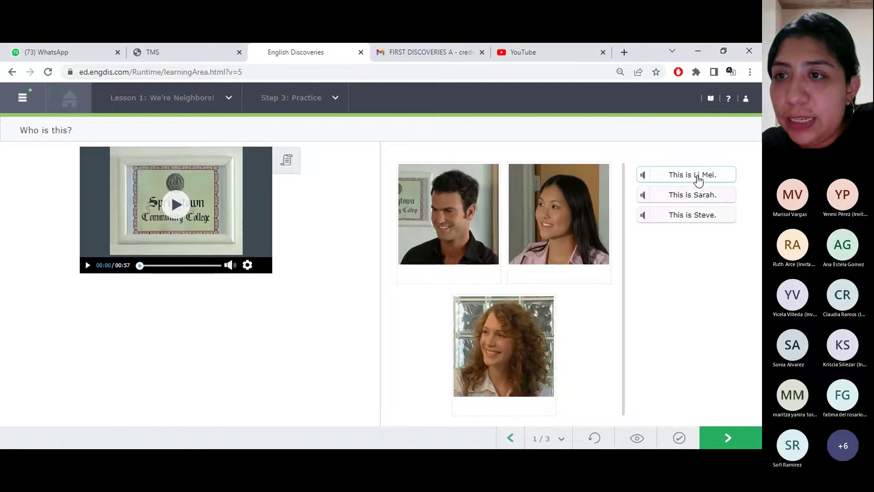
left_click_drag(687, 182, 583, 277)
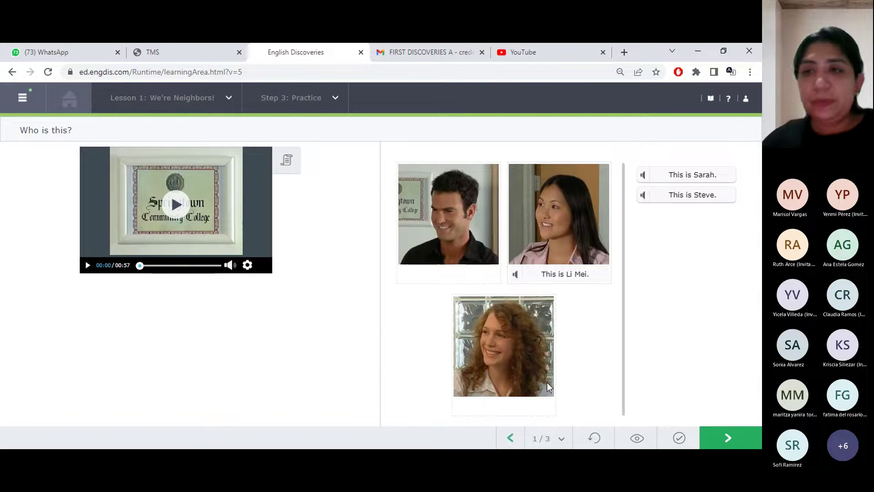
left_click(684, 178)
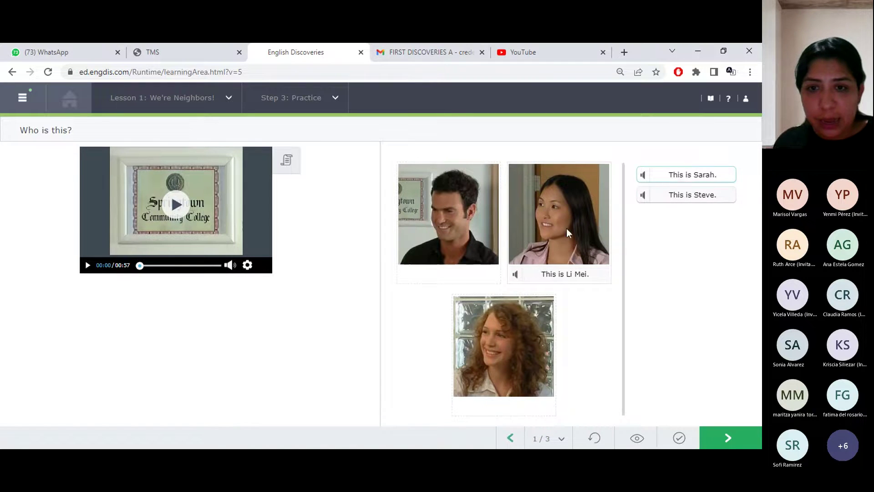
left_click(511, 384)
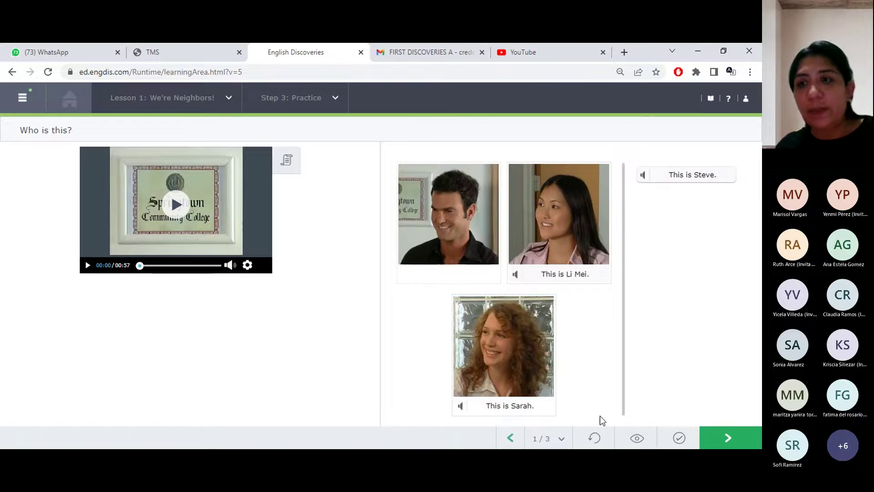
left_click(680, 439)
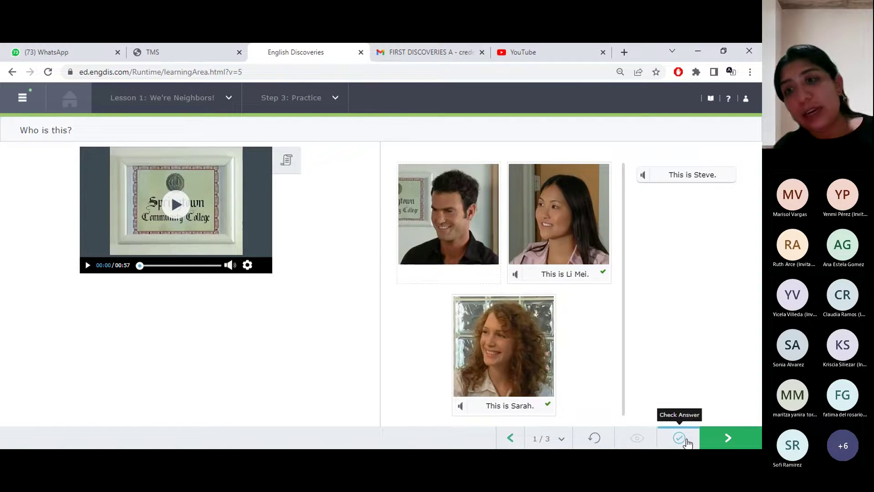
left_click(738, 442)
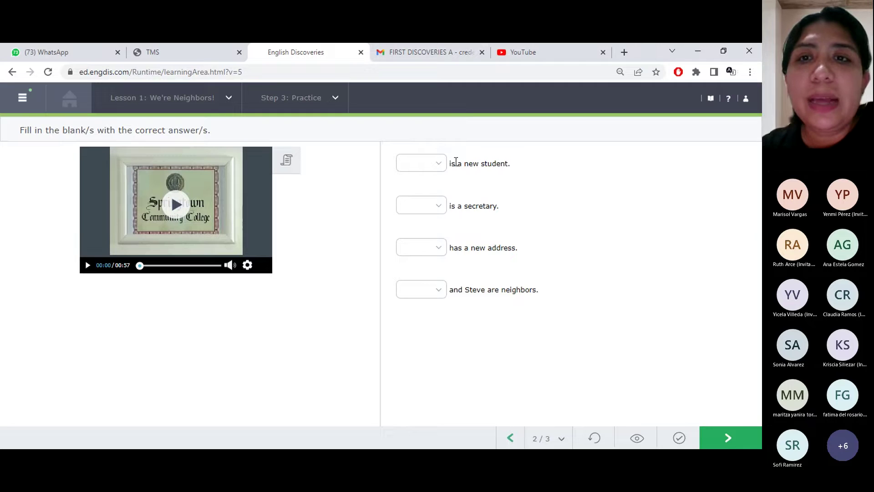
Fill the blanks: Steve as new student, Sarah as secretary, Li Mei for address and neighbor
left_click(440, 167)
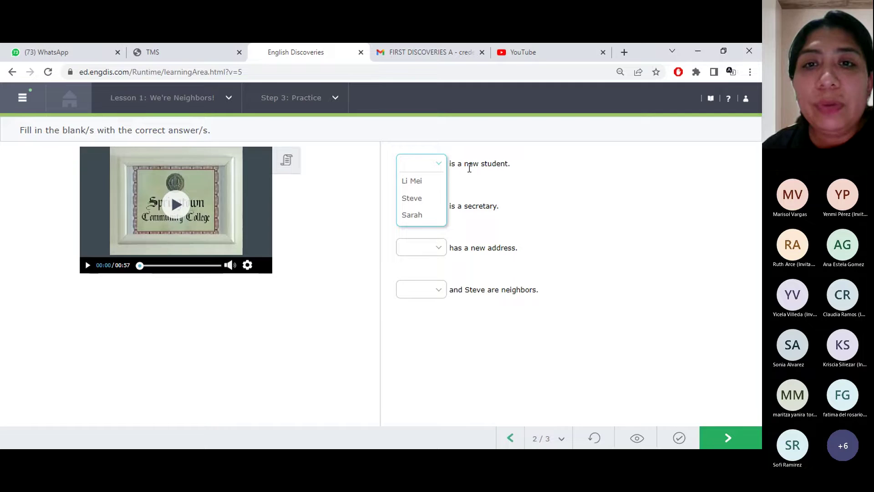
left_click(419, 207)
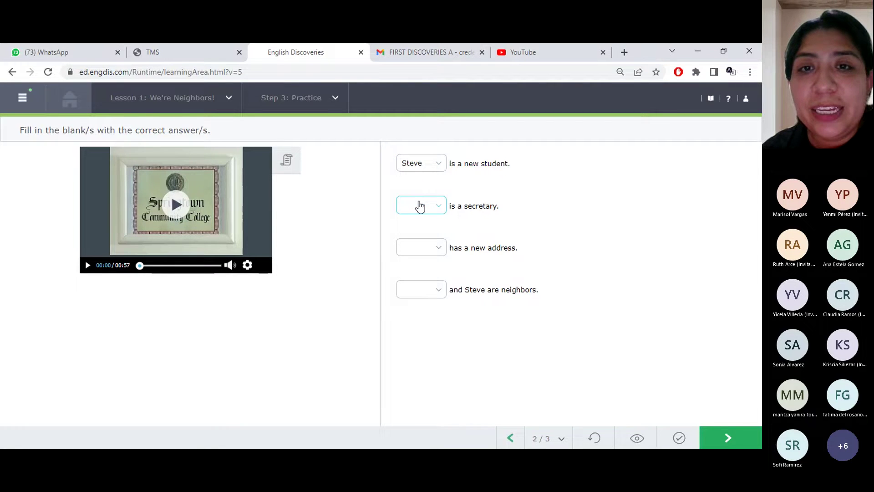
left_click(440, 208)
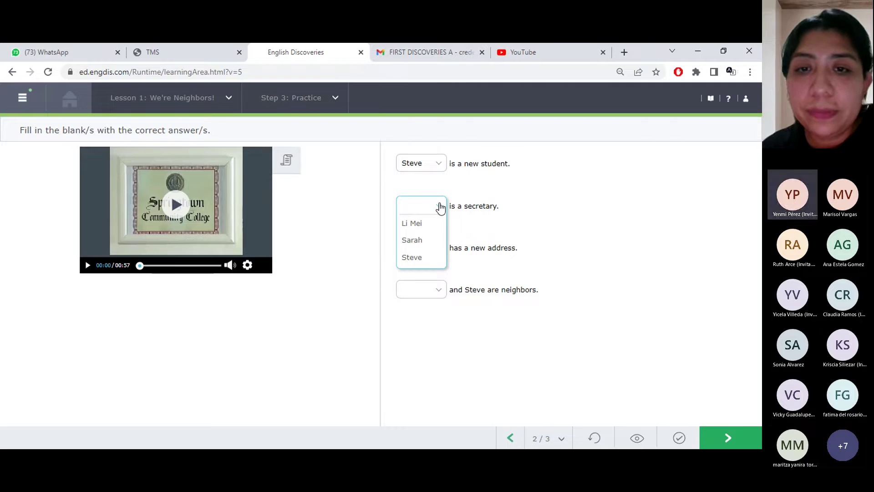
left_click(415, 241)
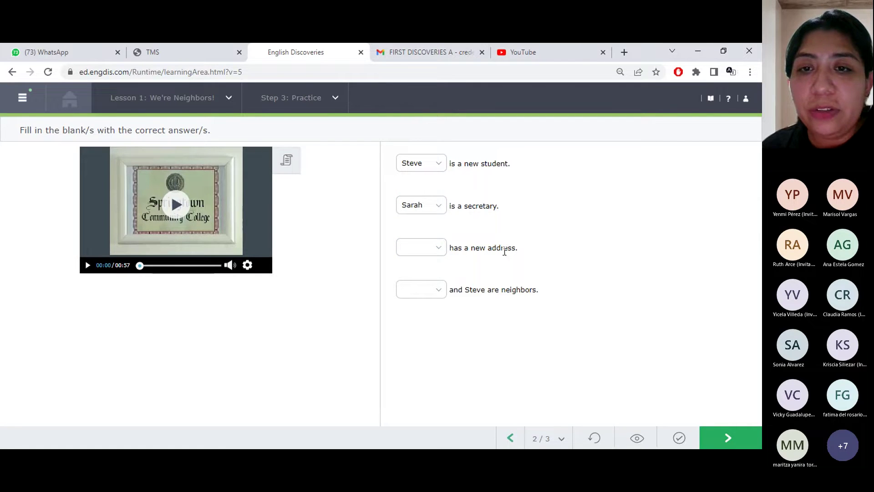
left_click(439, 255)
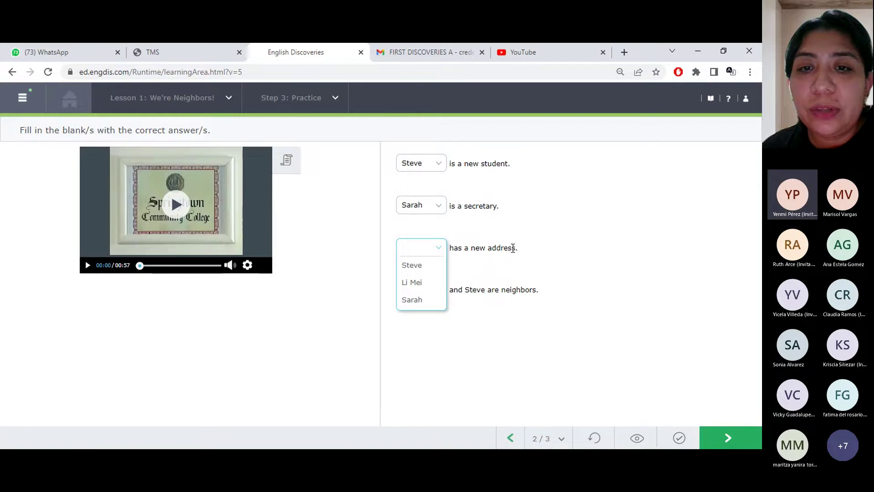
left_click(412, 285)
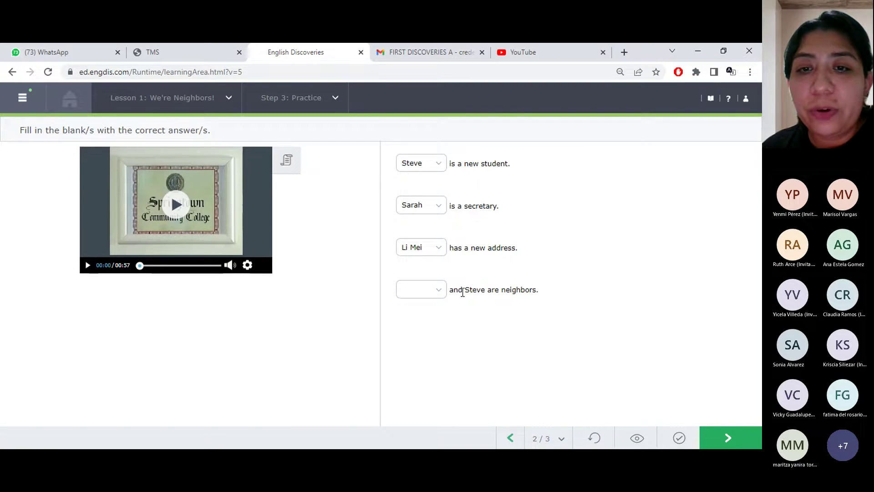
left_click(440, 293)
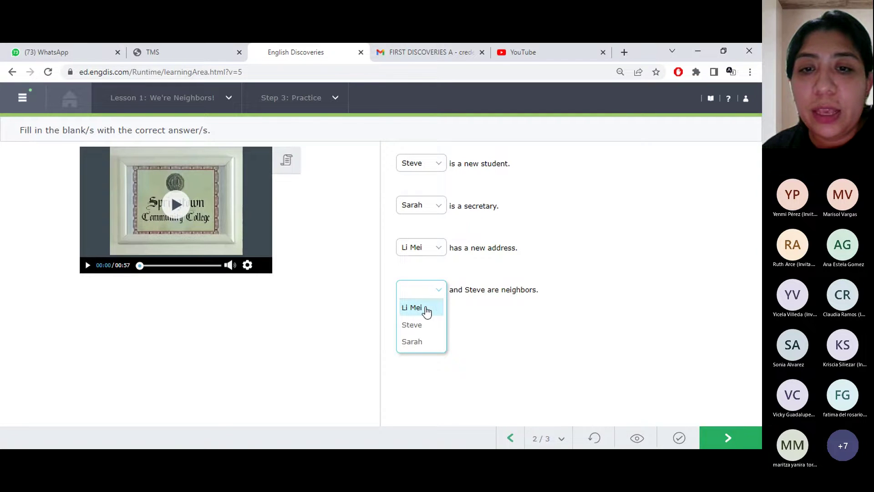
left_click(424, 310)
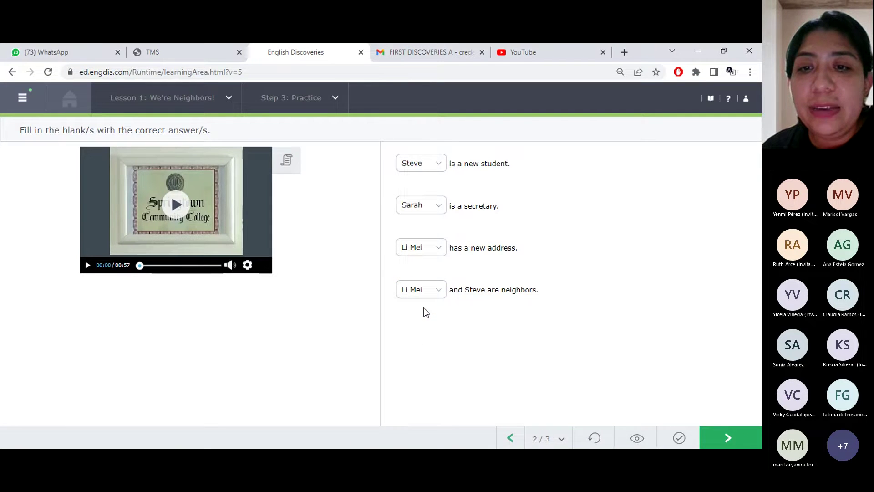
left_click(439, 252)
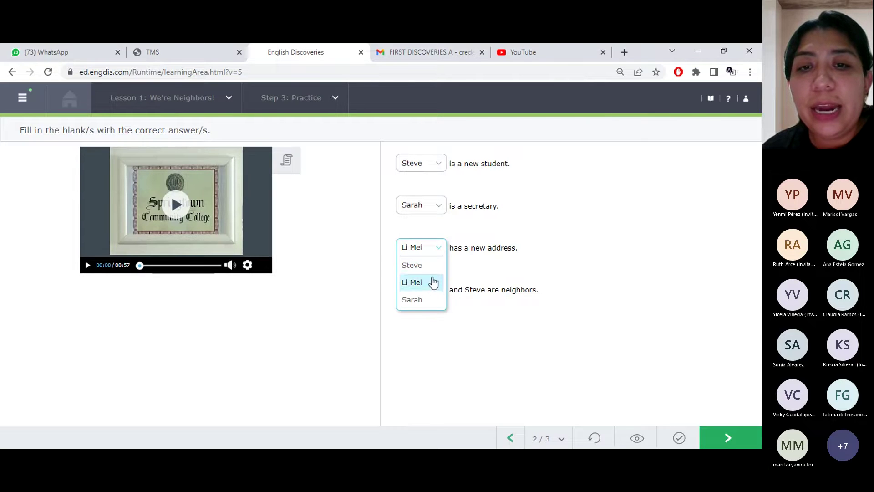
left_click(460, 268)
Show the conversation transcript, check the answers, and advance to task 3 of 3
left_click(291, 157)
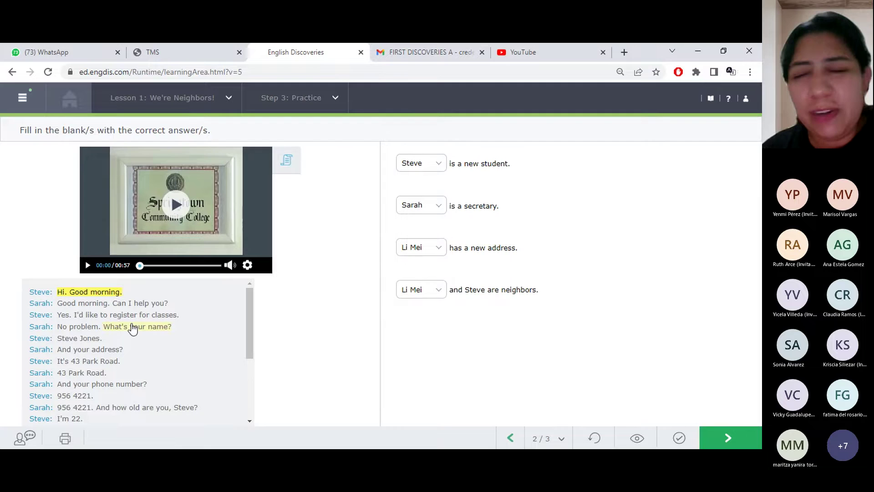
left_click(689, 440)
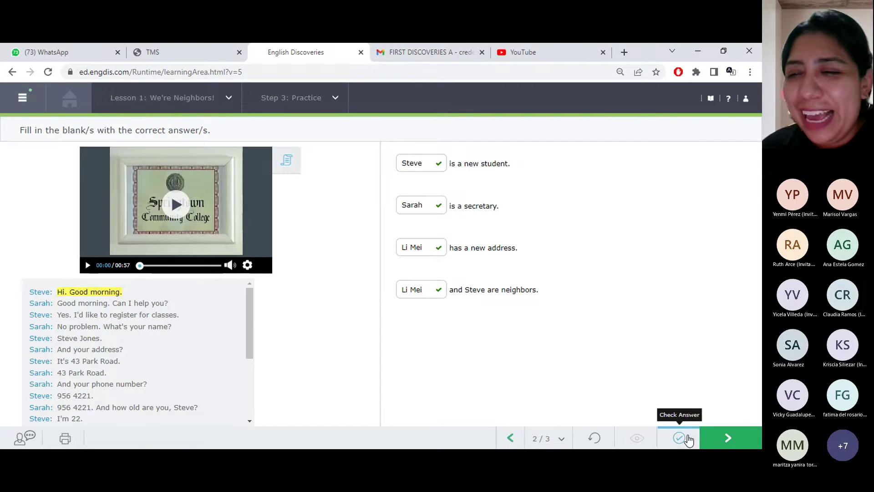
left_click(722, 440)
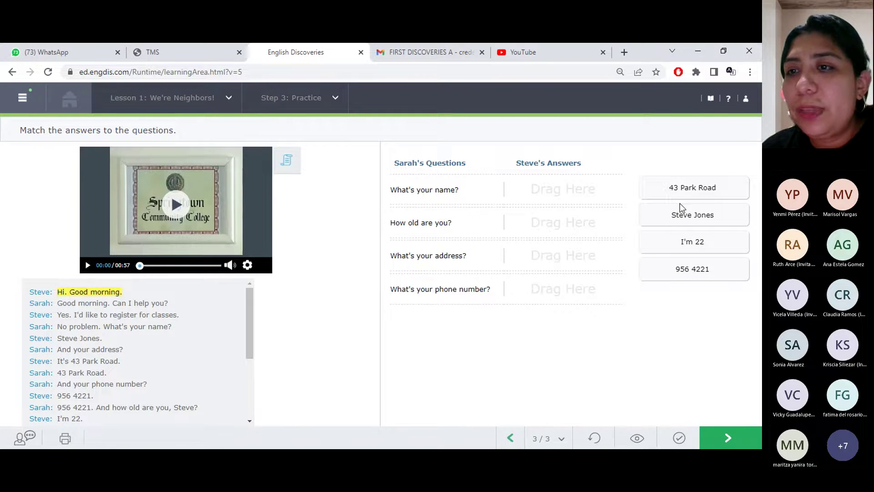
Match 'Steve Jones' to 'What's your name?', confirm it is correct, and continue to Lesson 2's Prepare video
left_click_drag(693, 215, 558, 199)
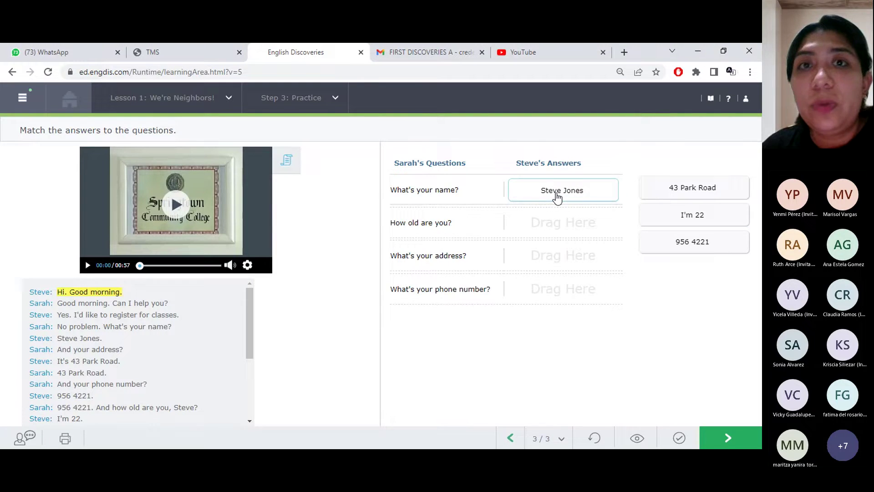
left_click(680, 439)
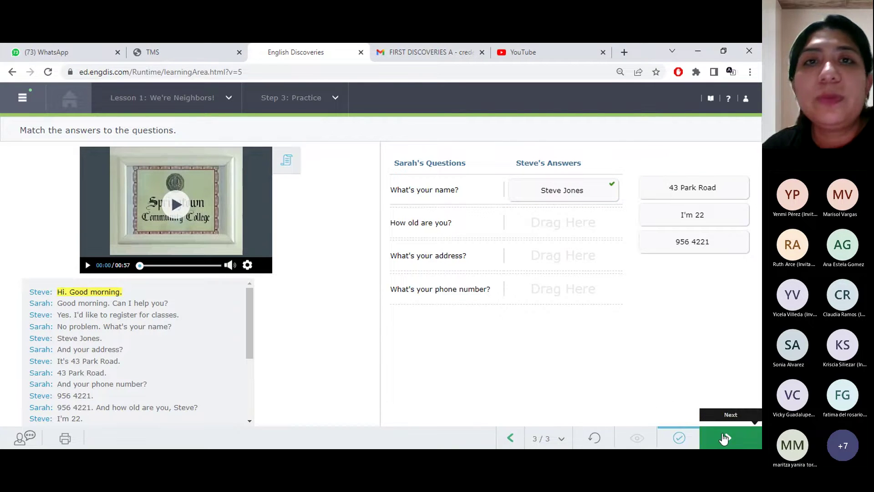
left_click(725, 438)
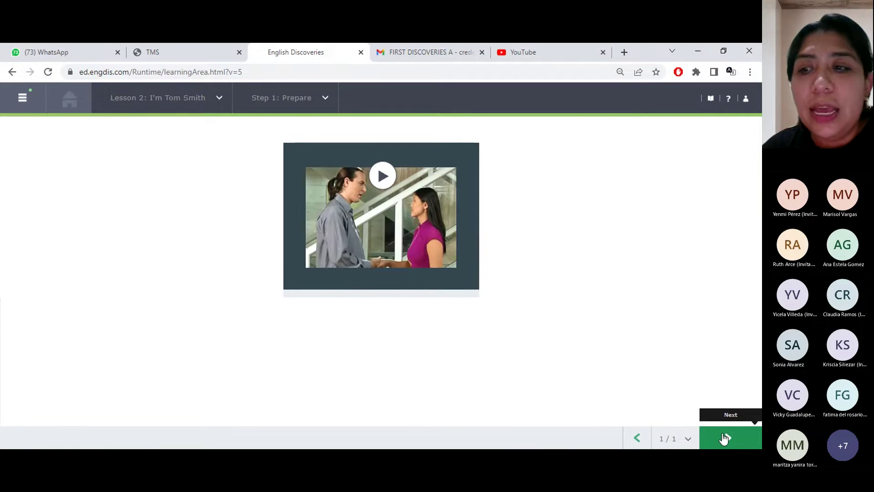
Move past the Step 2: Explore intro to Step 3: Practice, exercise 1 of 4
left_click(724, 439)
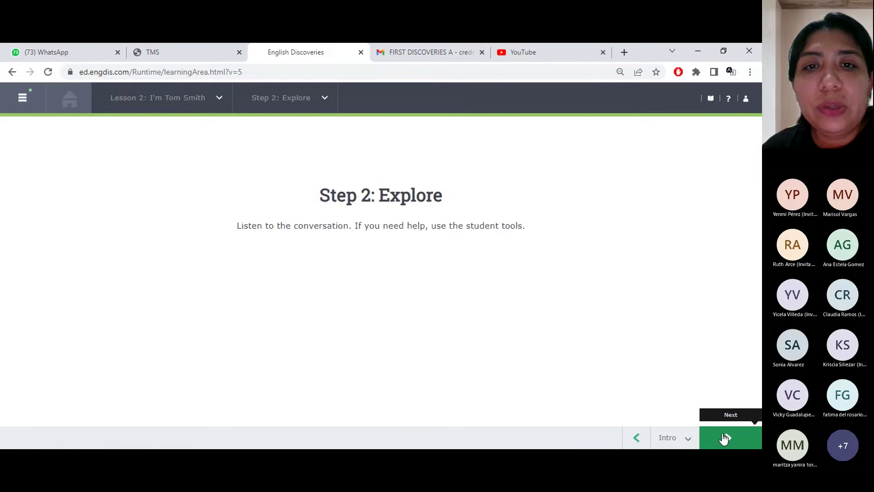
left_click(725, 438)
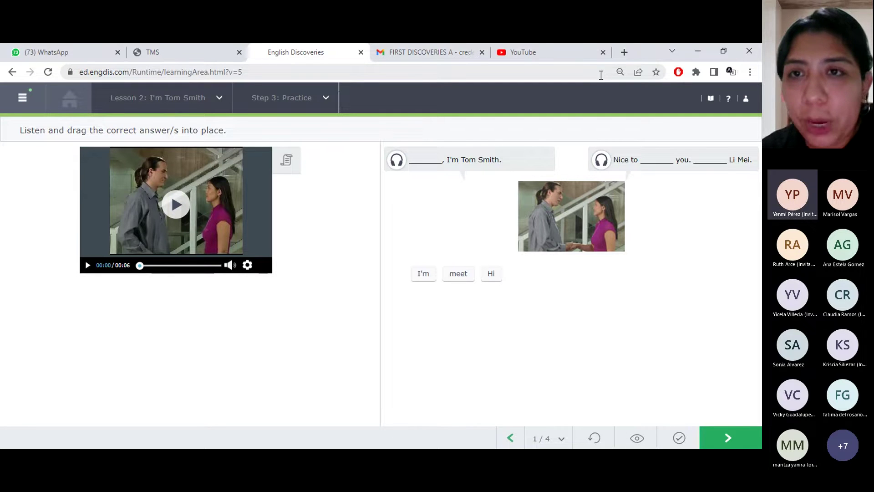
Hear the first line and place 'Hi' in the blank before 'I'm Tom Smith.'
left_click(395, 162)
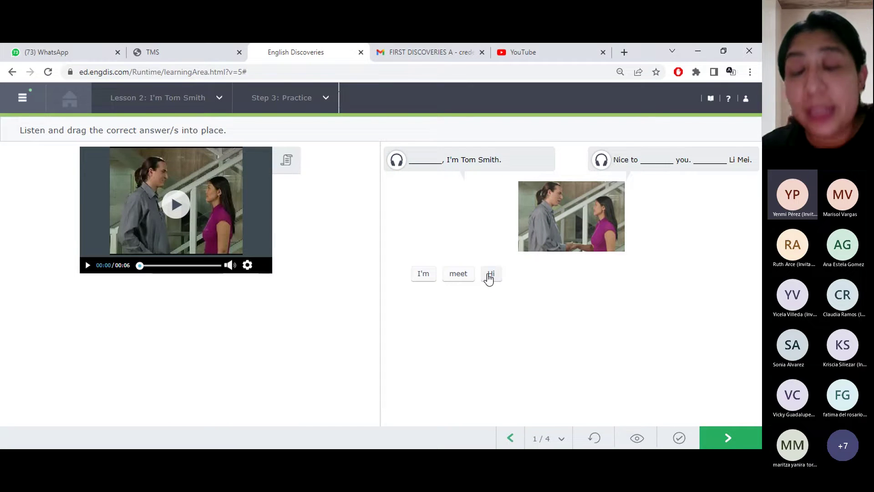
left_click_drag(491, 278, 454, 207)
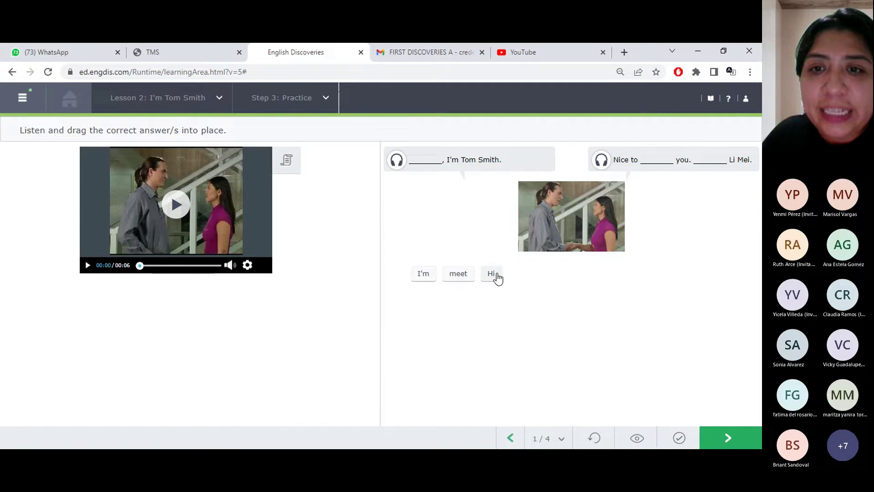
left_click_drag(495, 275, 433, 161)
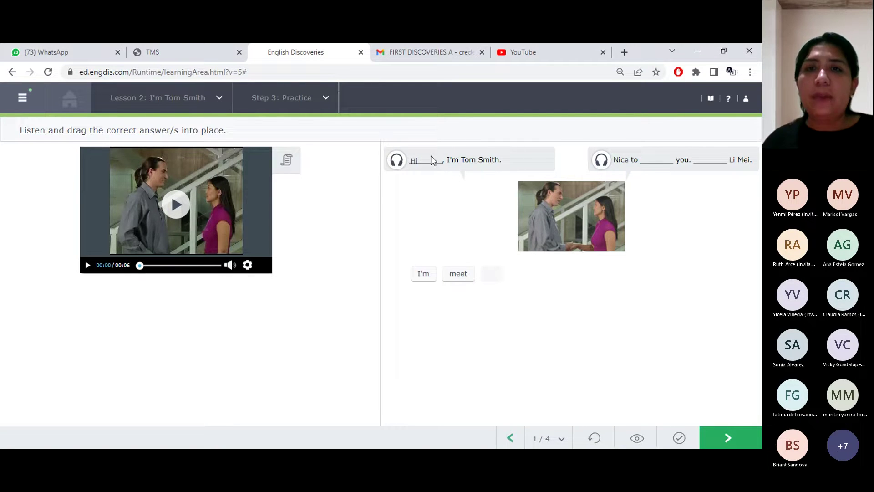
Place 'meet' and 'I'm' in Li Mei's line, check the dialogue, and continue
left_click(600, 166)
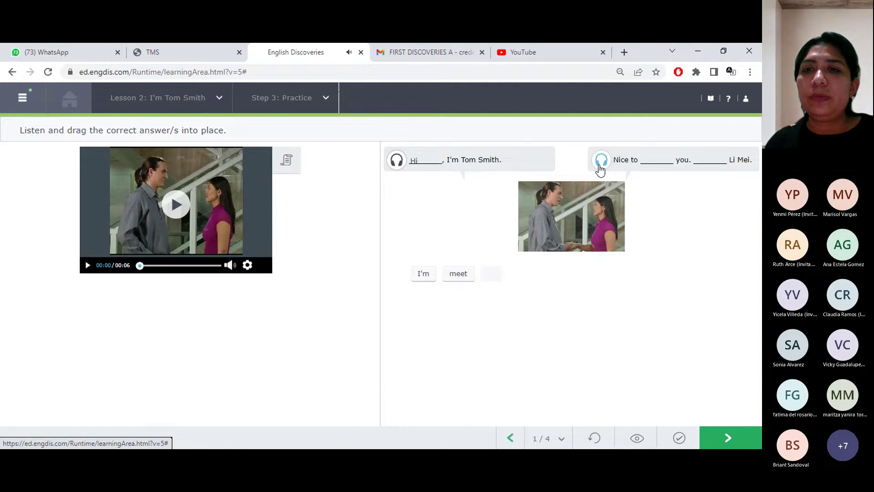
left_click(602, 163)
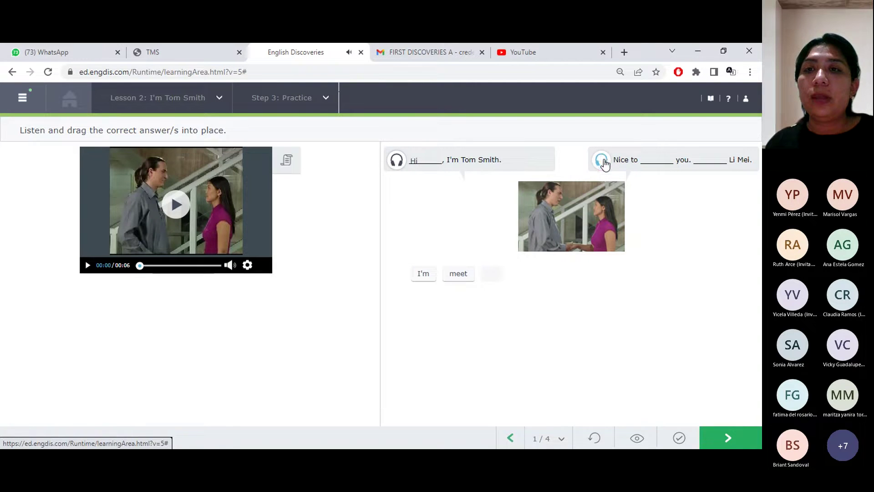
left_click_drag(458, 277, 661, 164)
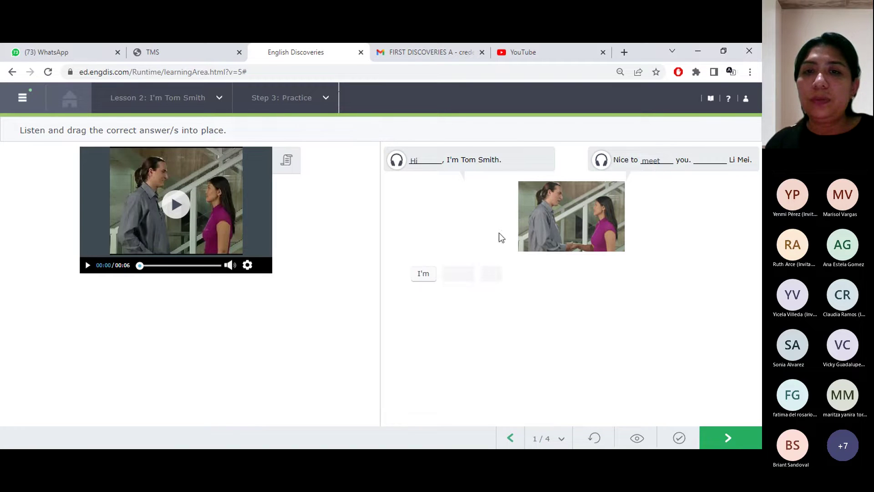
left_click_drag(425, 279, 707, 169)
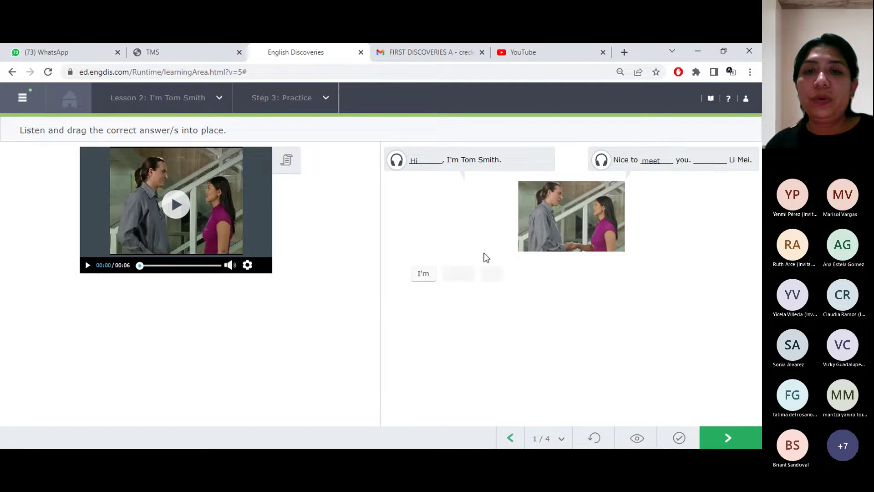
left_click_drag(422, 282, 711, 165)
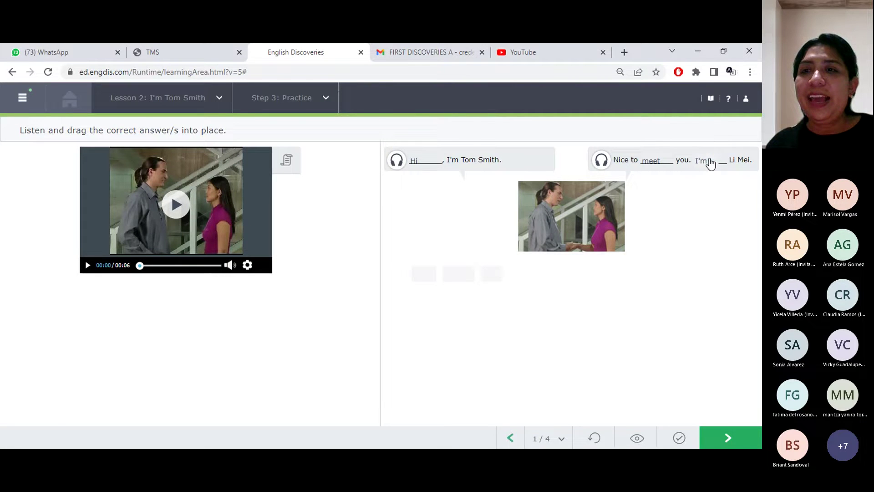
left_click(679, 440)
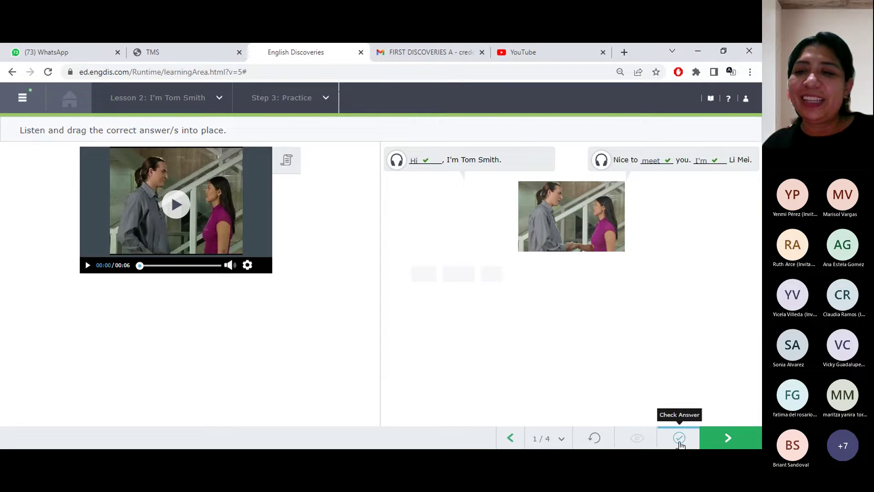
left_click(719, 444)
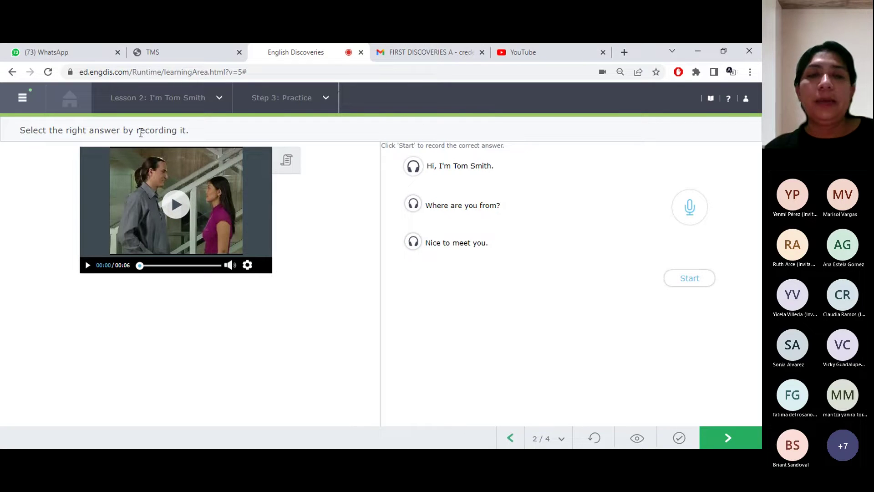
Hear the 'Hi, I'm Tom Smith.' and 'Where are you from?' samples and the dialogue video, then check and clear
left_click(413, 168)
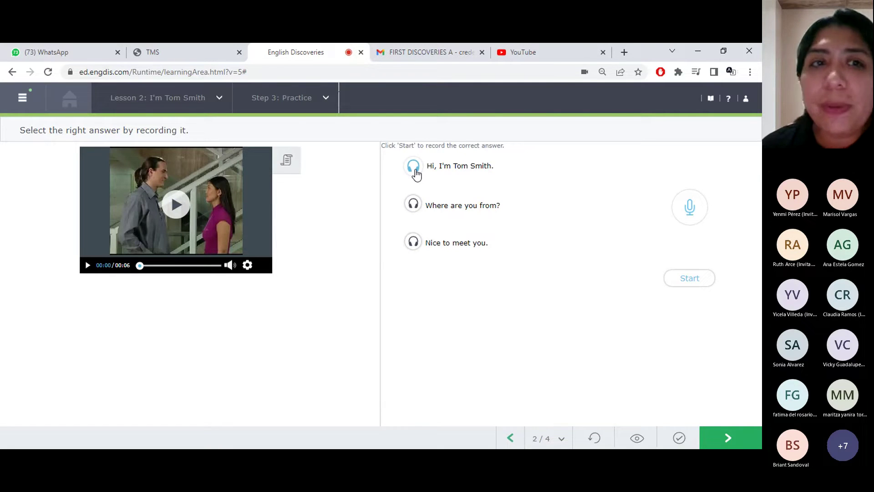
left_click(165, 217)
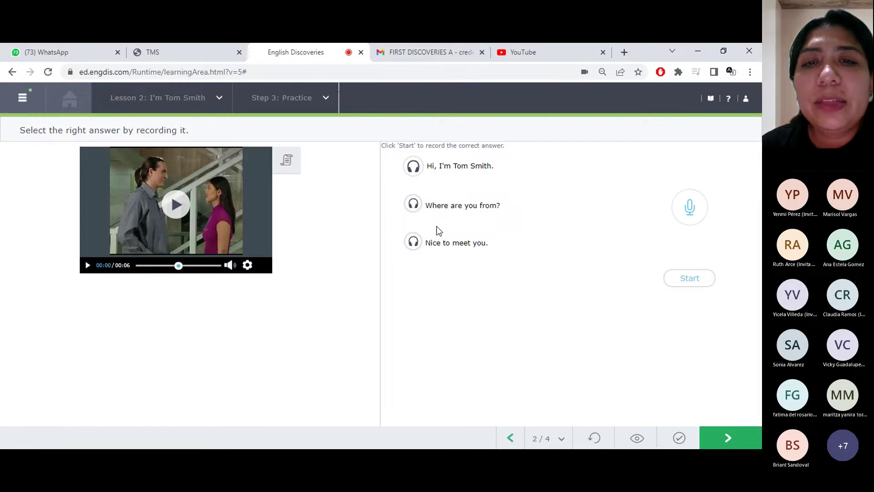
left_click(413, 204)
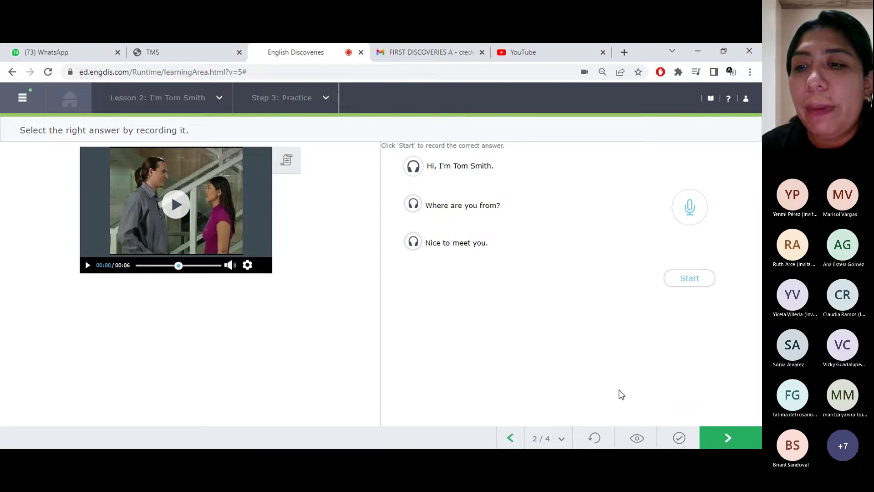
left_click(679, 438)
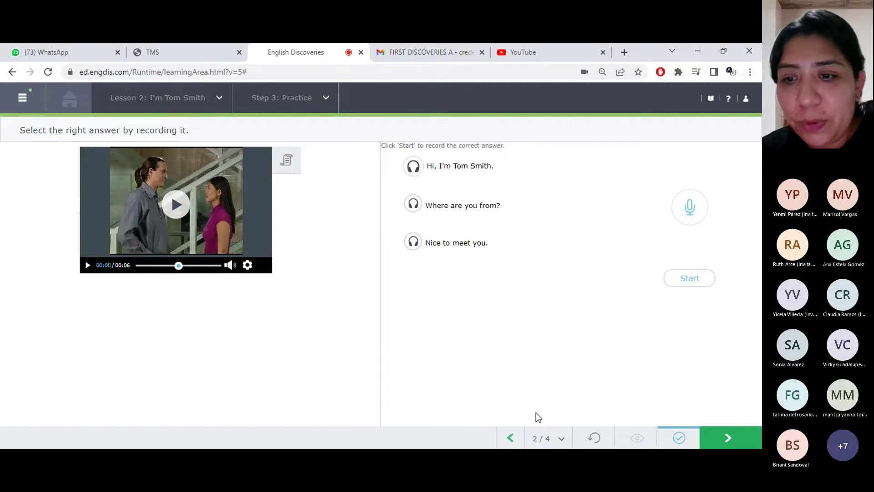
left_click(596, 440)
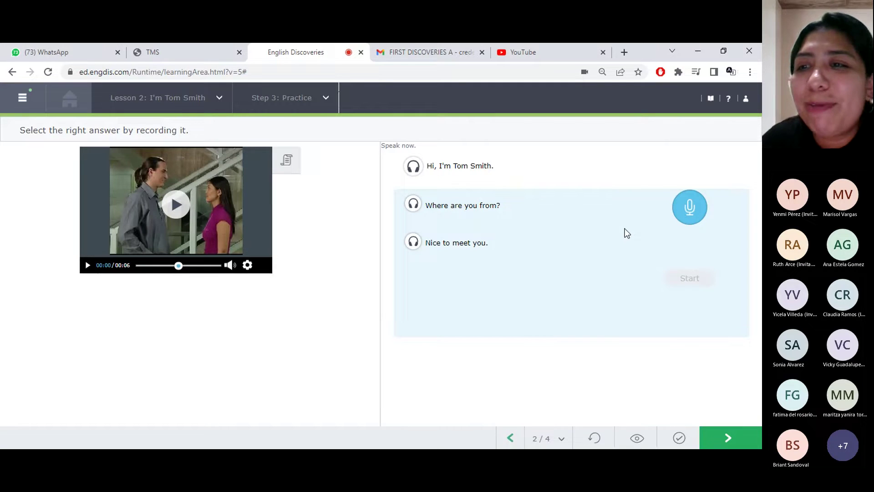
Stop the recording and retry recording the spoken answer
left_click(697, 208)
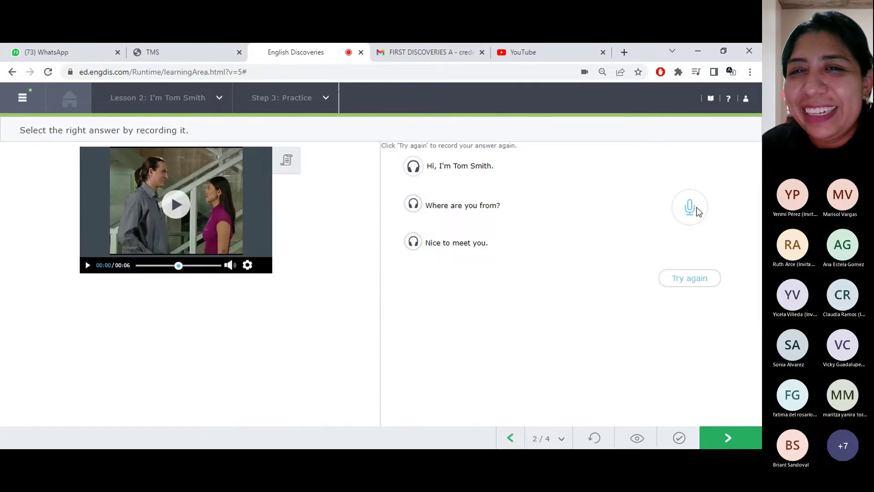
left_click(702, 281)
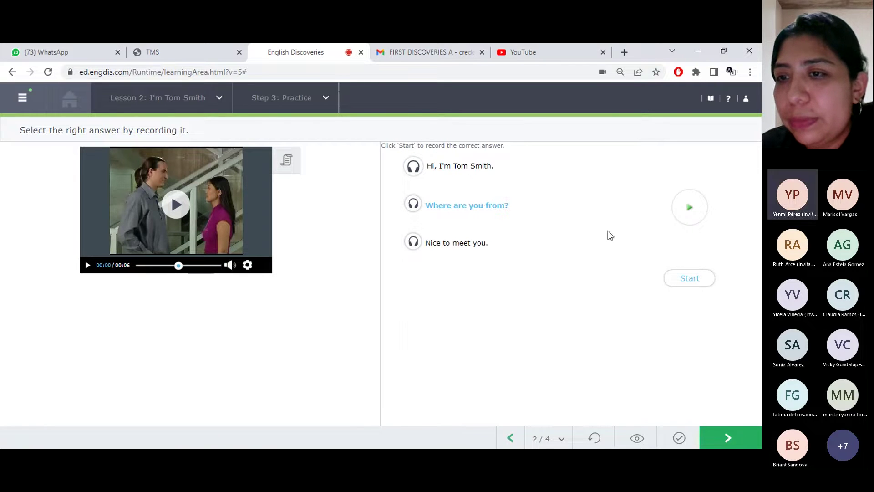
left_click(689, 281)
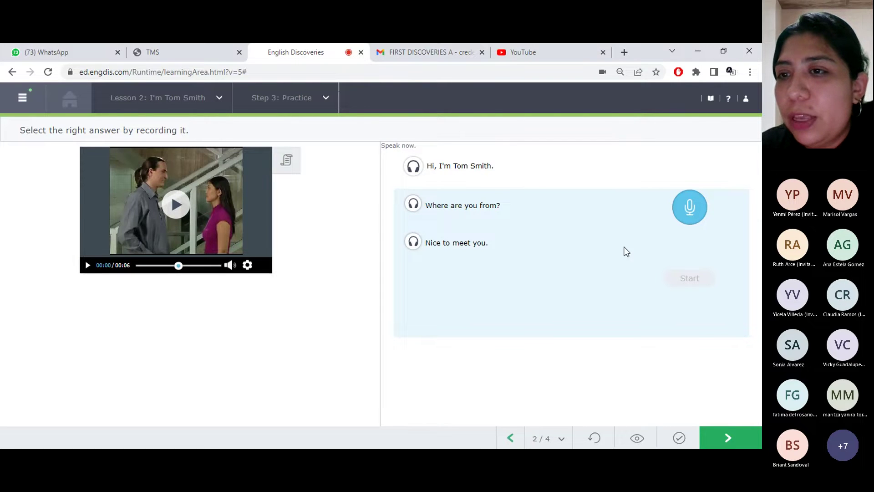
left_click(692, 210)
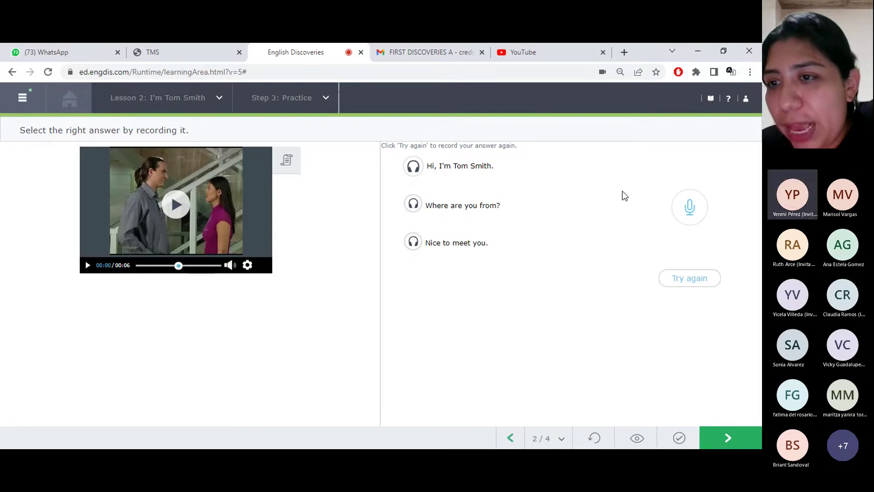
left_click(689, 278)
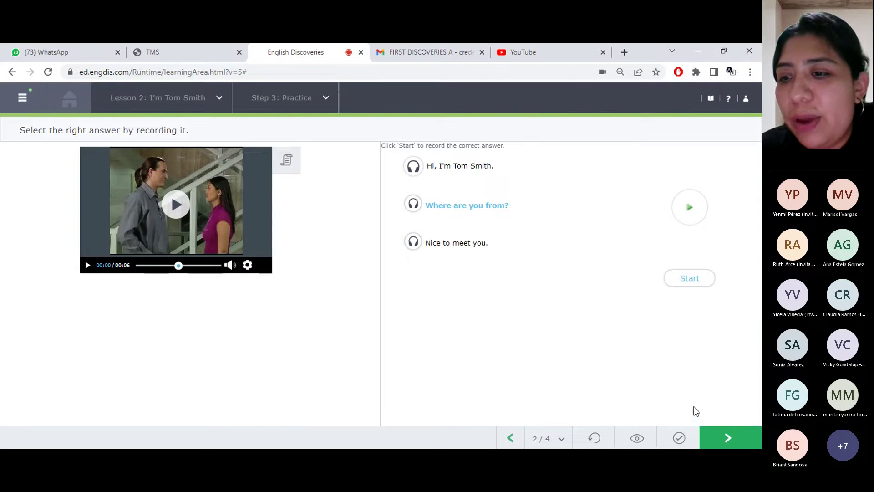
Clear the wrong answer, re-record until 'Nice to meet you.' is correct, and advance
left_click(683, 440)
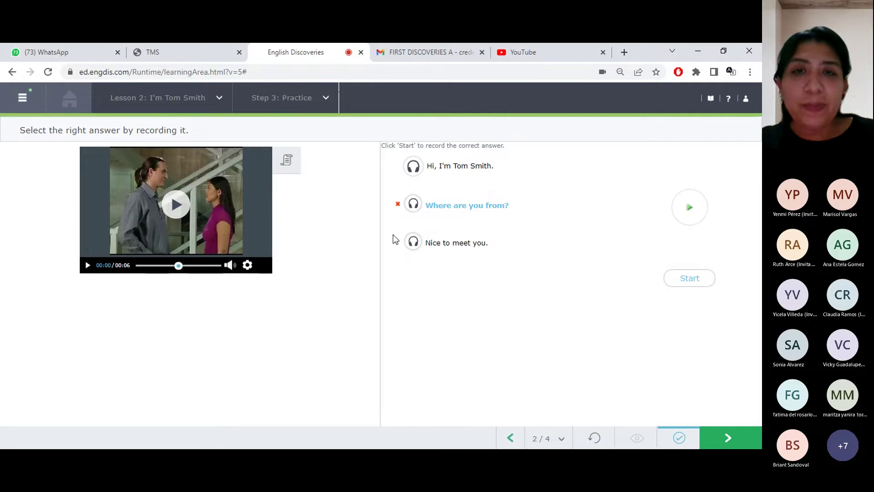
left_click(594, 438)
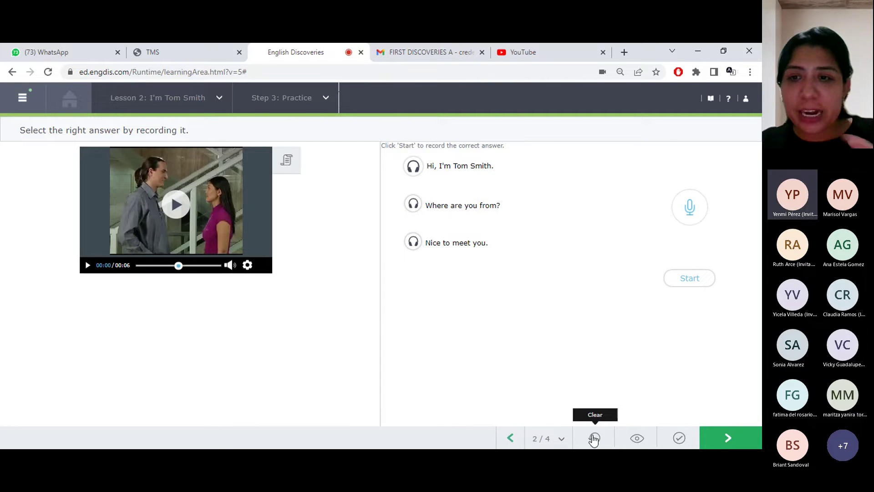
left_click(418, 172)
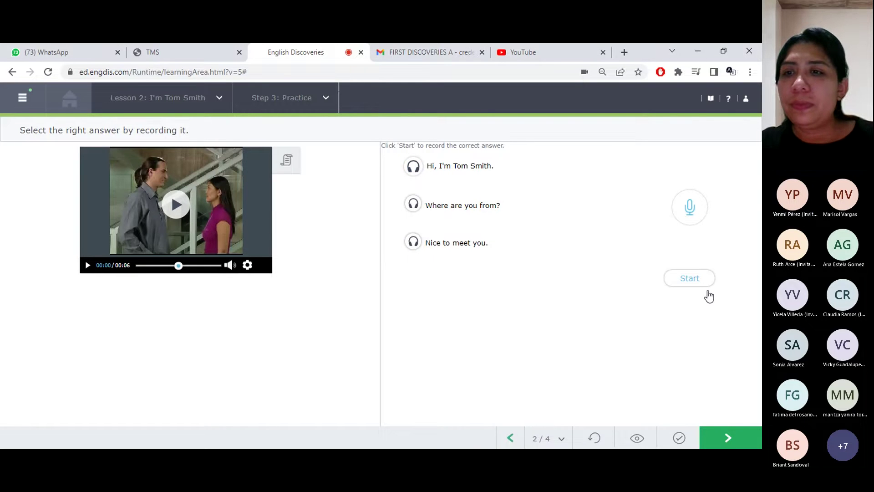
left_click(699, 279)
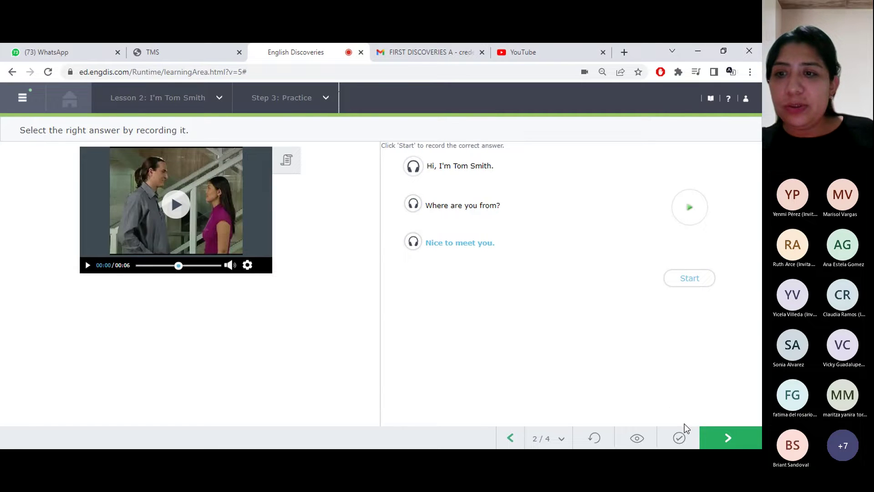
left_click(683, 438)
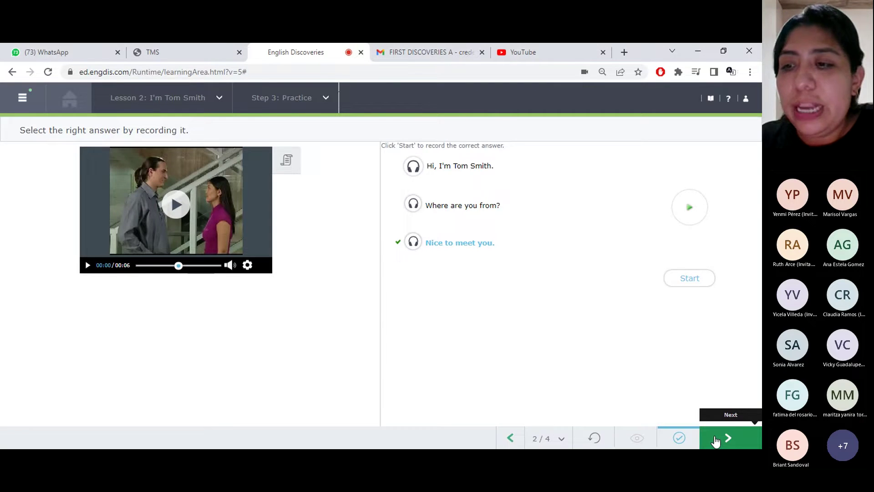
left_click(716, 441)
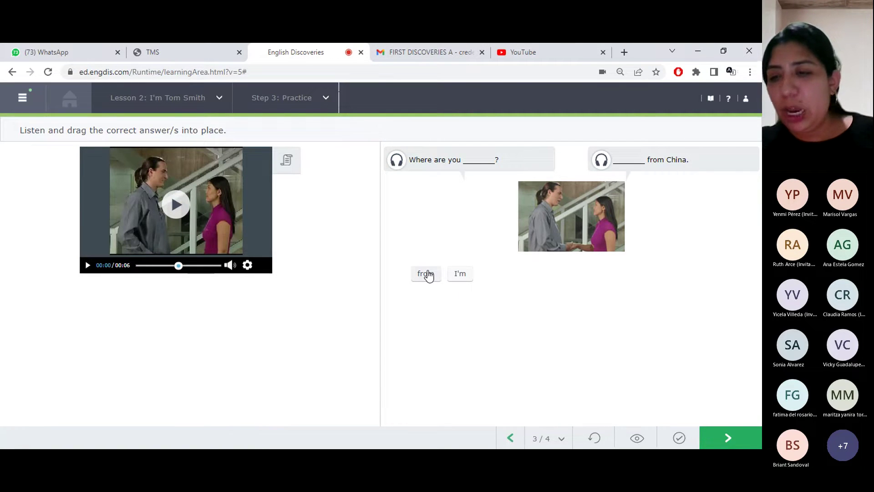
Skip practice items 3 and 4 to reach Step 4: Interact 1
left_click(724, 436)
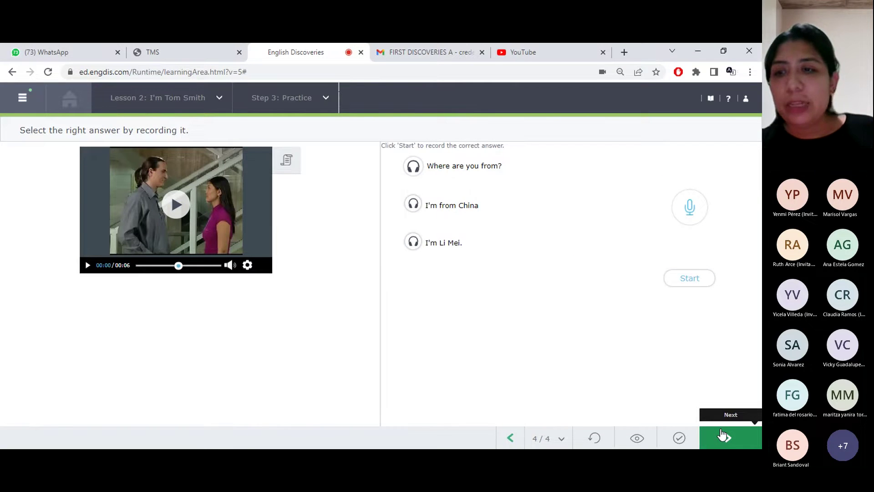
left_click(722, 435)
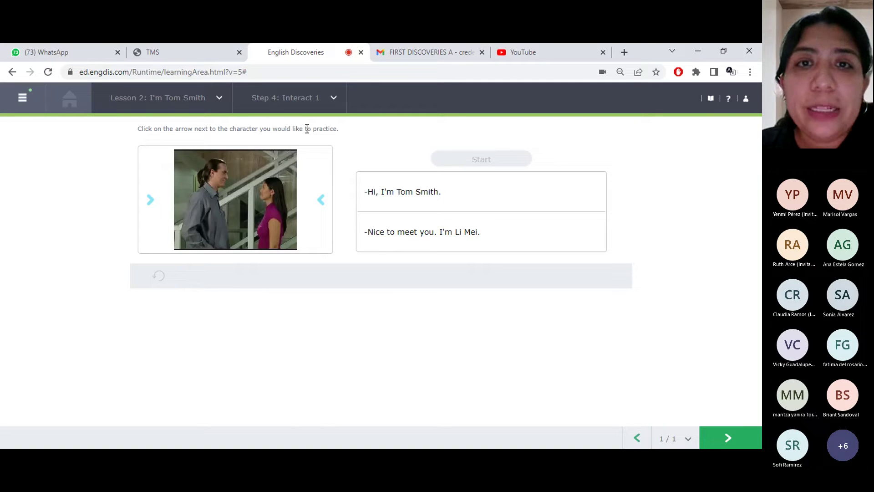
Play the Interact 1 conversation as Tom Smith, then restart it from the first line
left_click(145, 216)
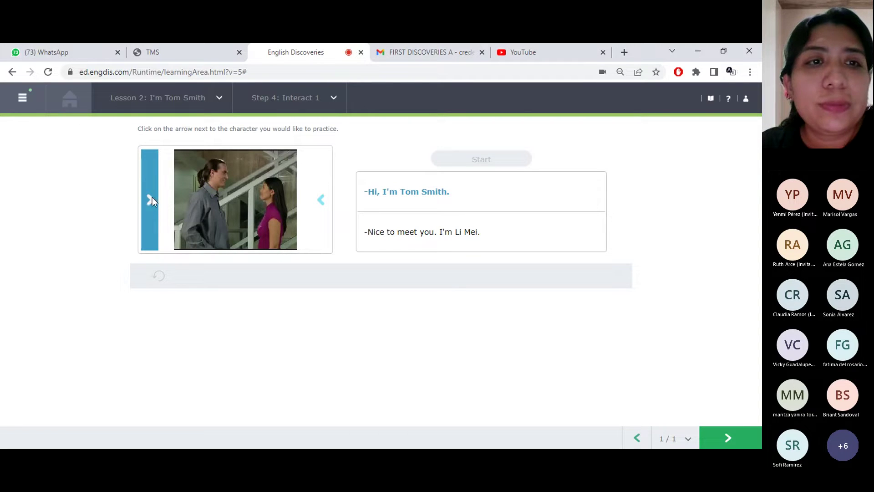
left_click(151, 201)
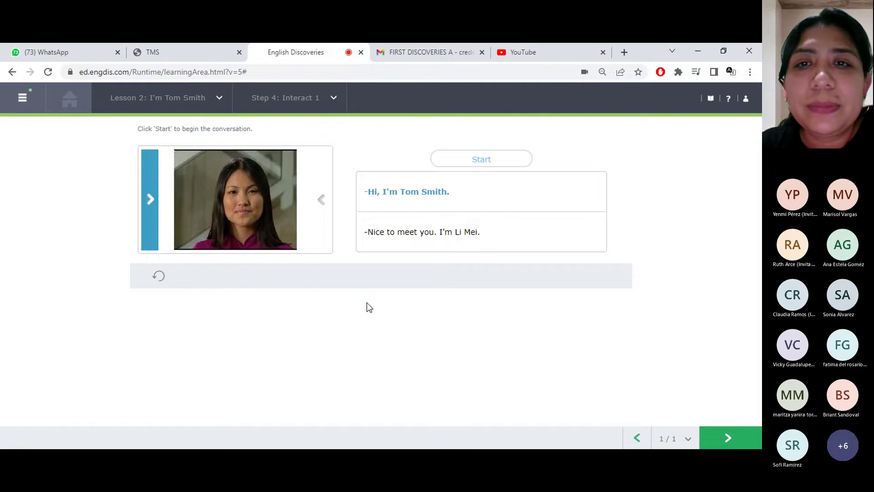
left_click(496, 167)
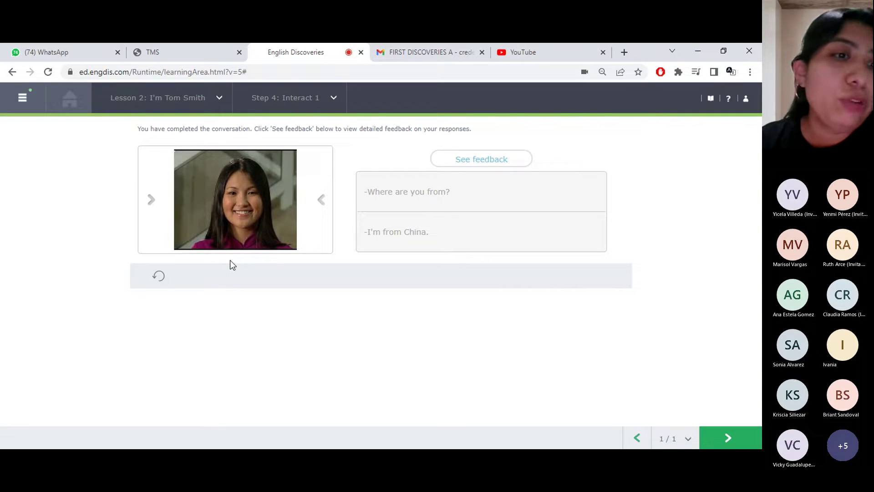
left_click(160, 278)
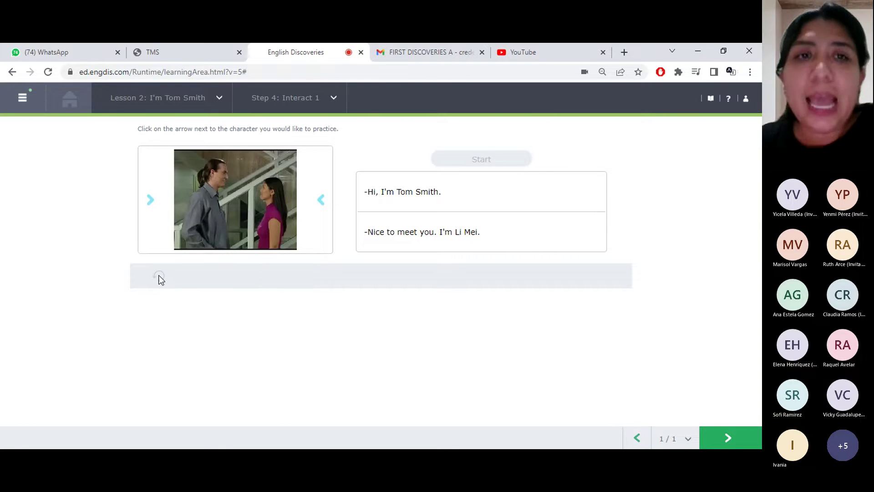
Perform the conversation as Li Mei and open the feedback showing her lines in red
left_click(321, 200)
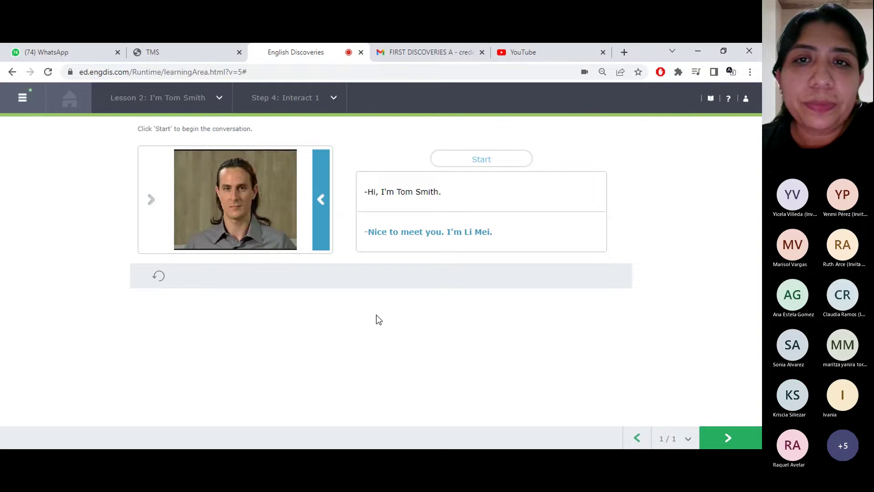
left_click(488, 159)
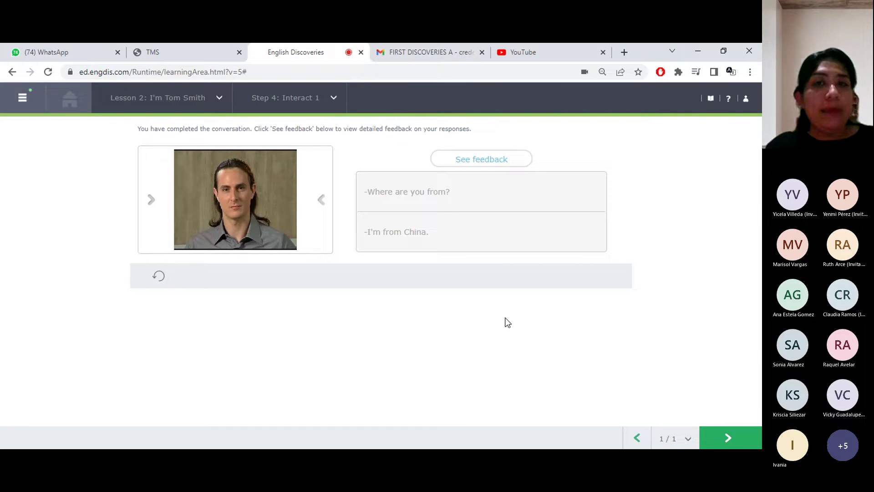
left_click(488, 169)
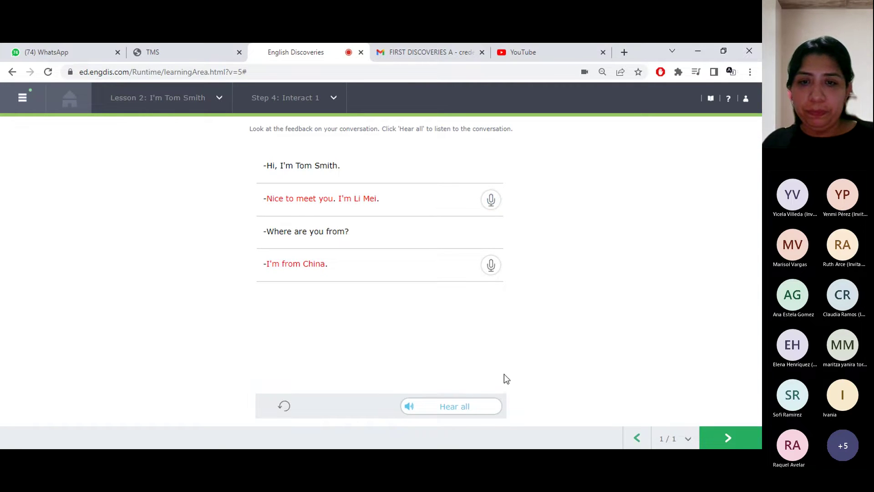
Play the full conversation, then advance to Lesson 3: Register Today!, Step 1: Prepare
left_click(476, 407)
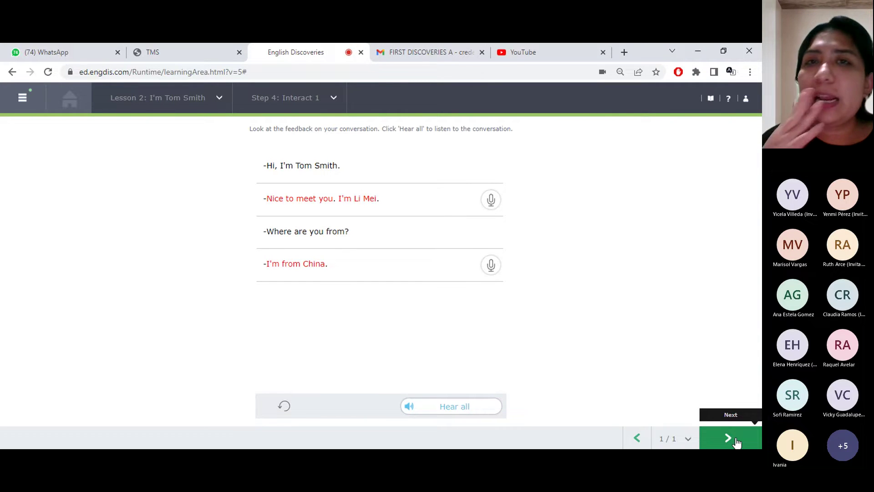
left_click(729, 439)
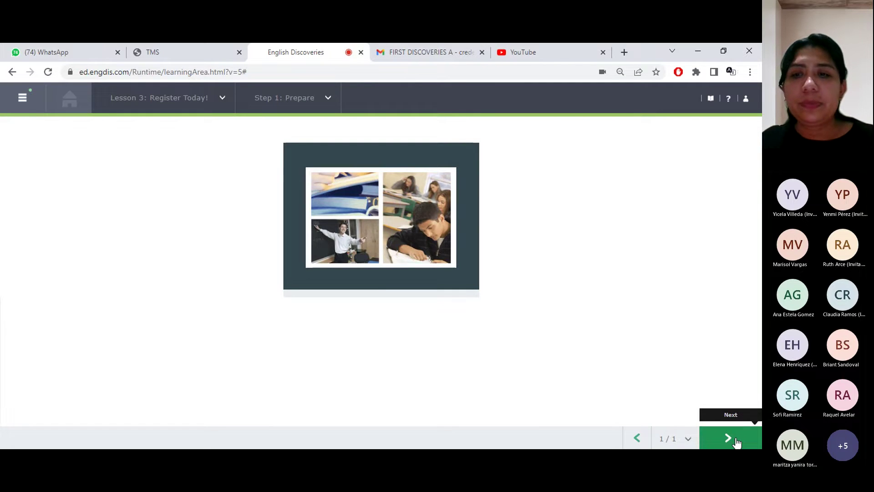
Open the Register today! text, hear it read aloud, and continue to Step 3 Practice task 1 of 3
left_click(729, 438)
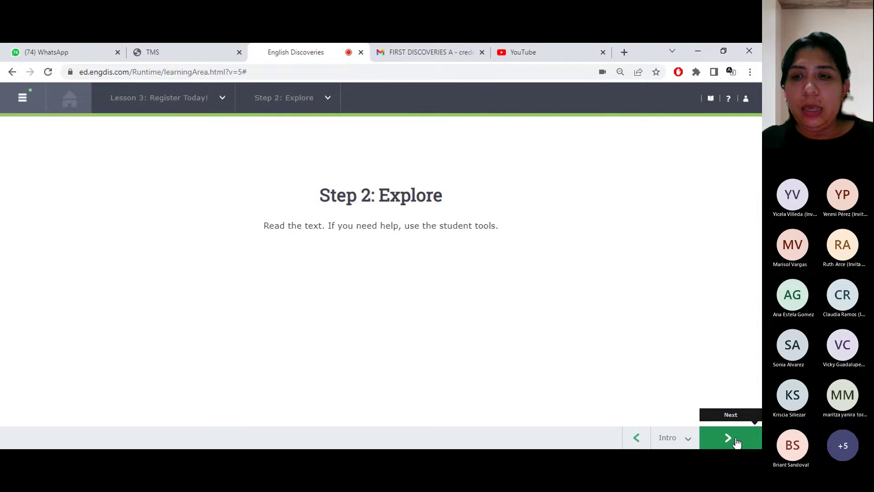
left_click(736, 441)
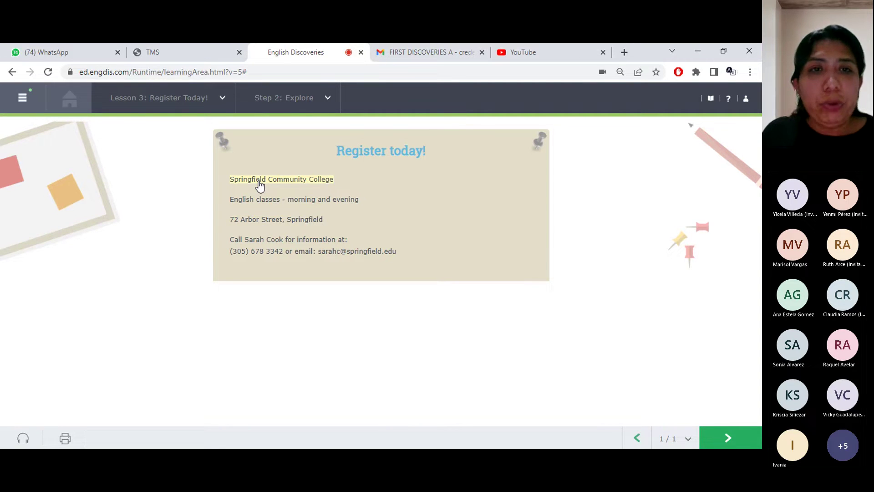
left_click(24, 441)
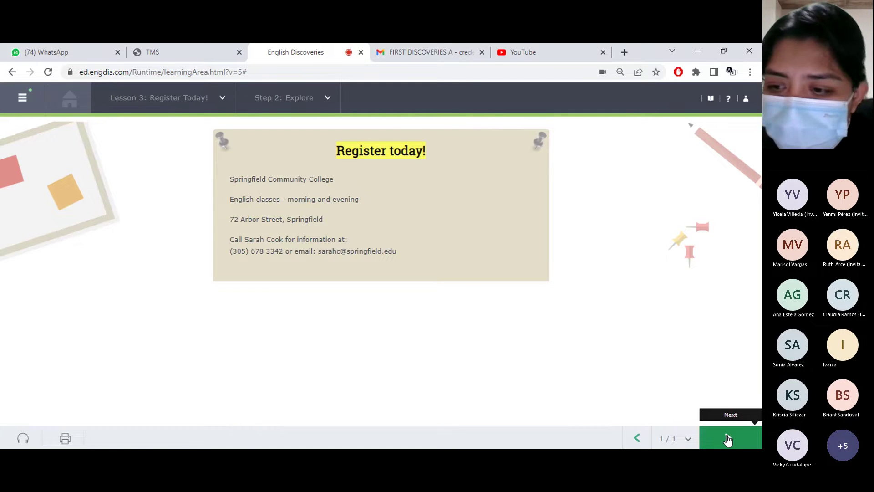
left_click(728, 439)
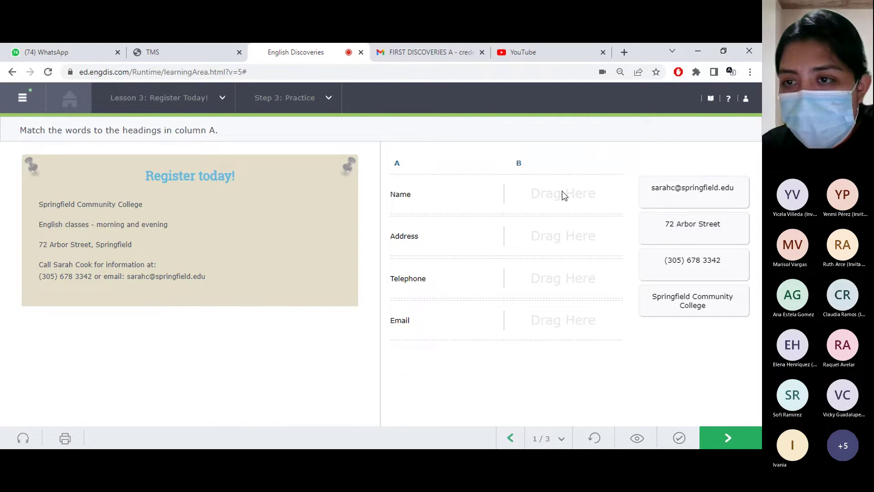
Drop the email address under the Email heading, check it, and continue to exercise 2/3
left_click_drag(693, 192, 578, 332)
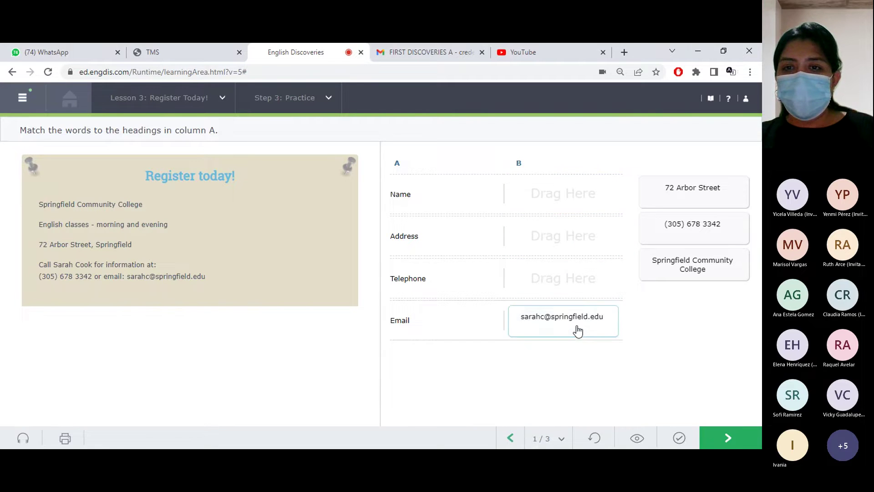
left_click(692, 439)
left_click(725, 440)
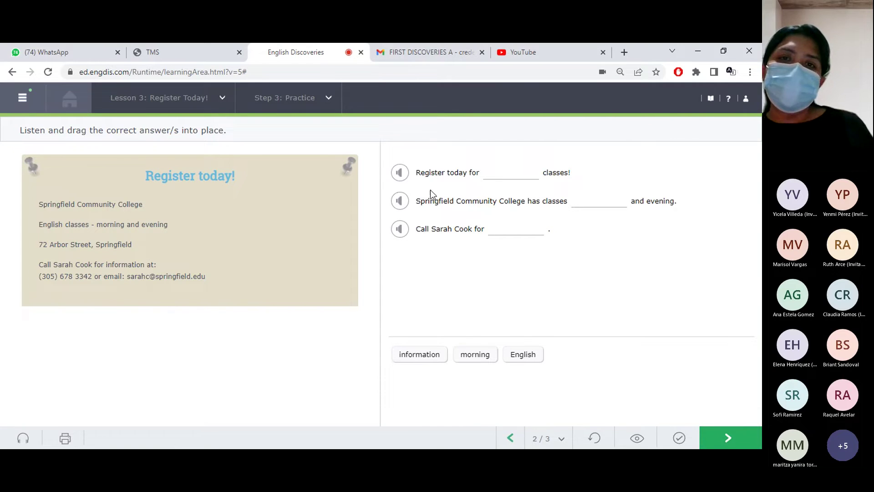
Listen to the three college sentences and fill their blanks with English, morning and information
left_click(398, 174)
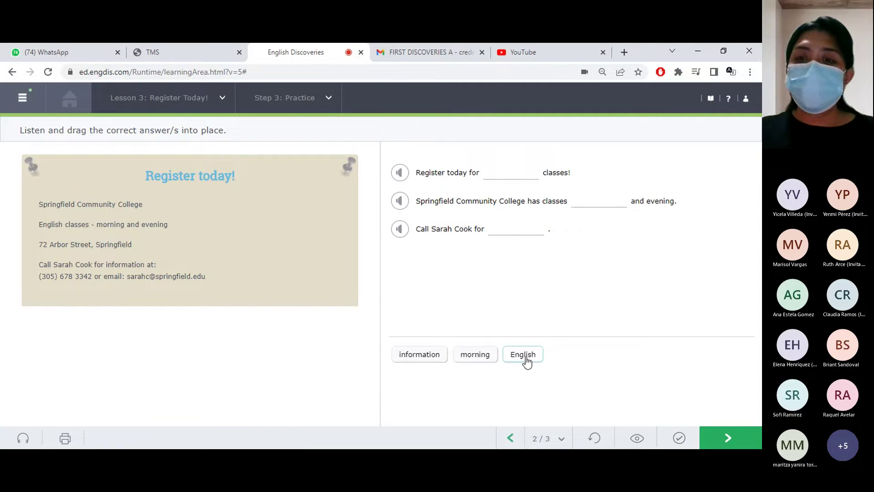
left_click_drag(524, 359, 520, 176)
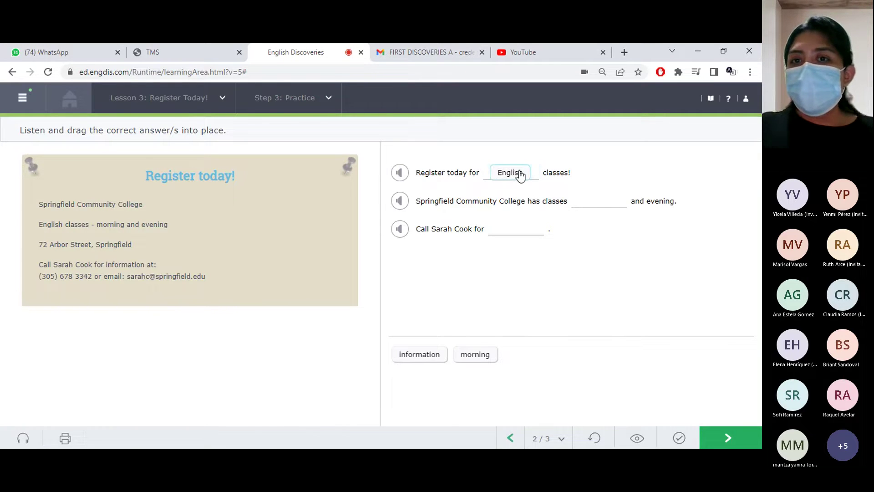
left_click(469, 365)
left_click(465, 361)
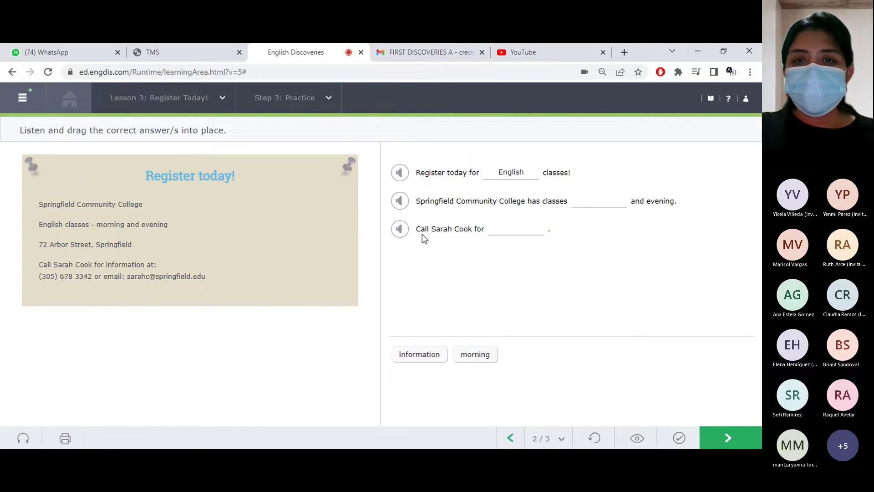
left_click(403, 208)
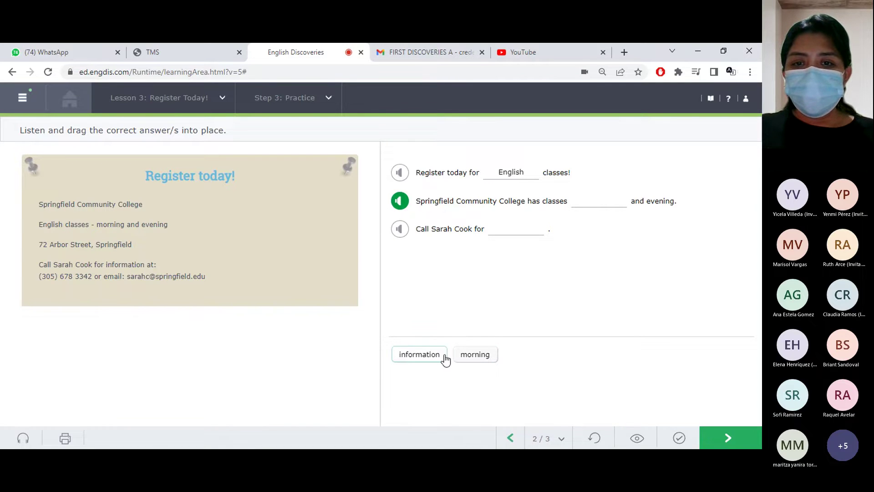
left_click_drag(469, 359, 599, 203)
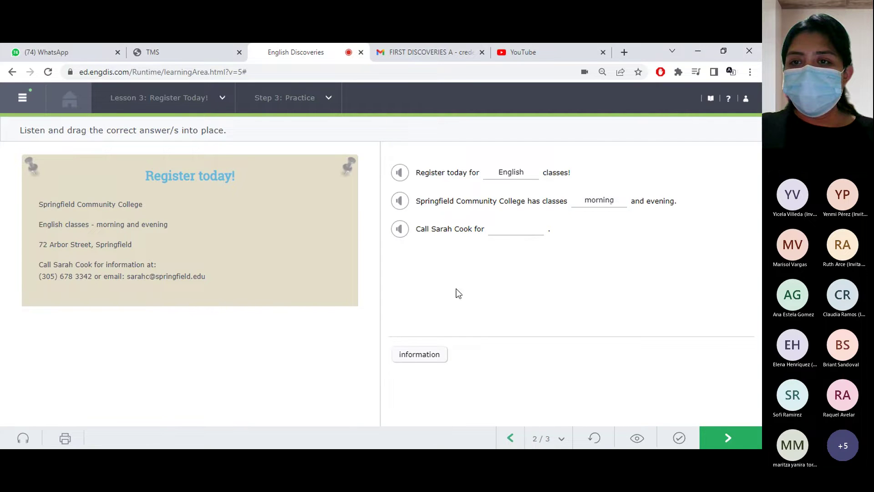
left_click_drag(423, 365, 526, 230)
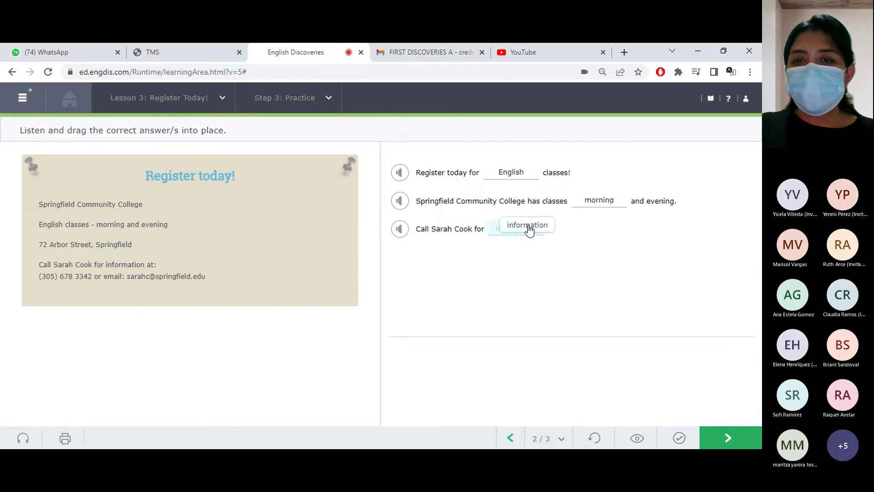
left_click(405, 236)
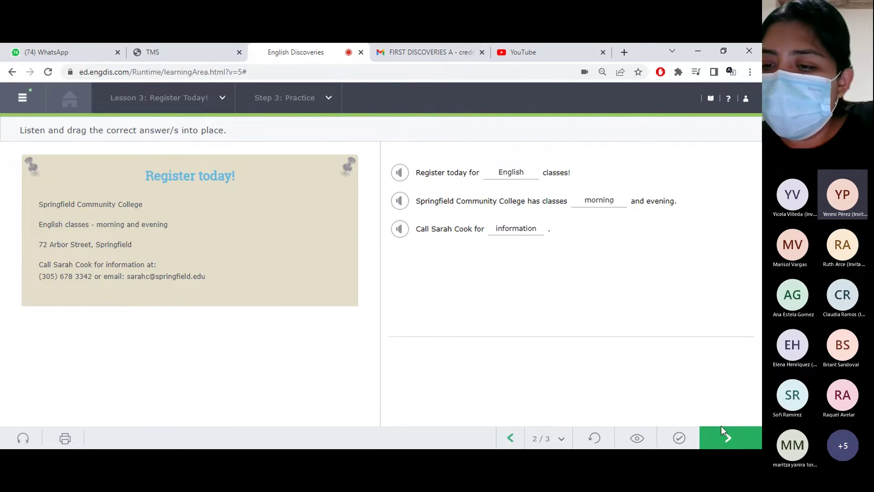
Check the three sentences, go to exercise 3/3, and play the first question's audio
left_click(679, 439)
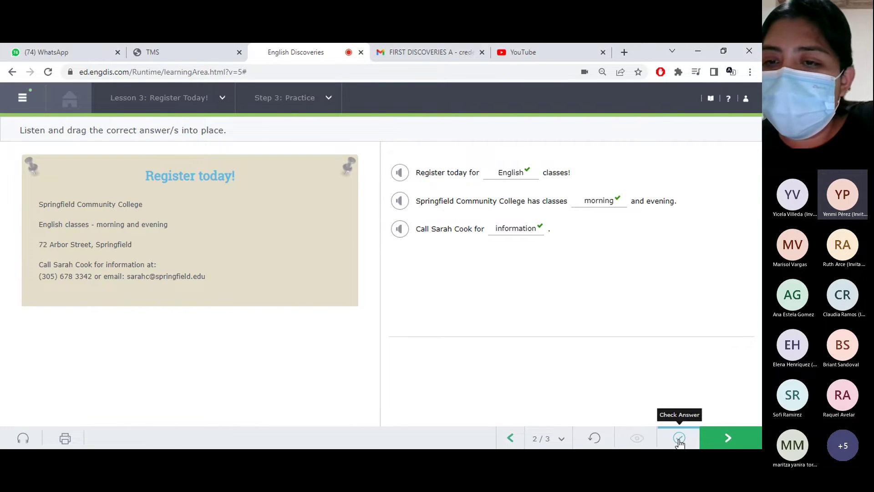
left_click(728, 439)
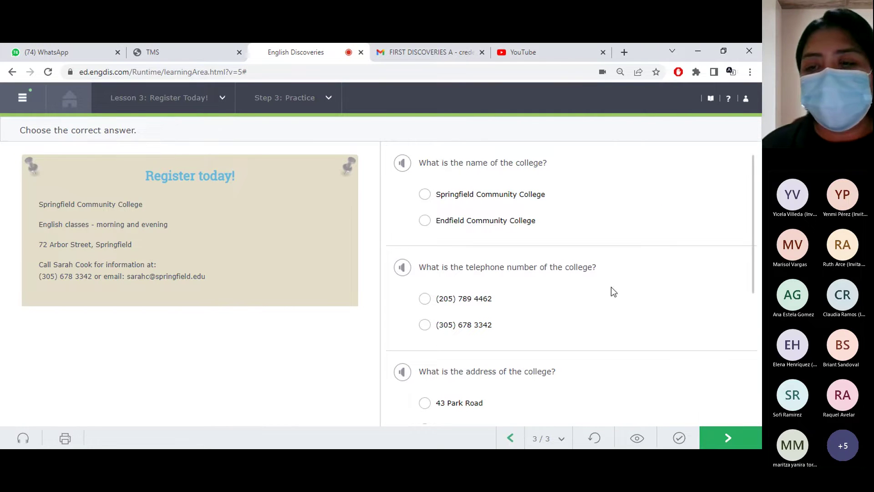
left_click(399, 164)
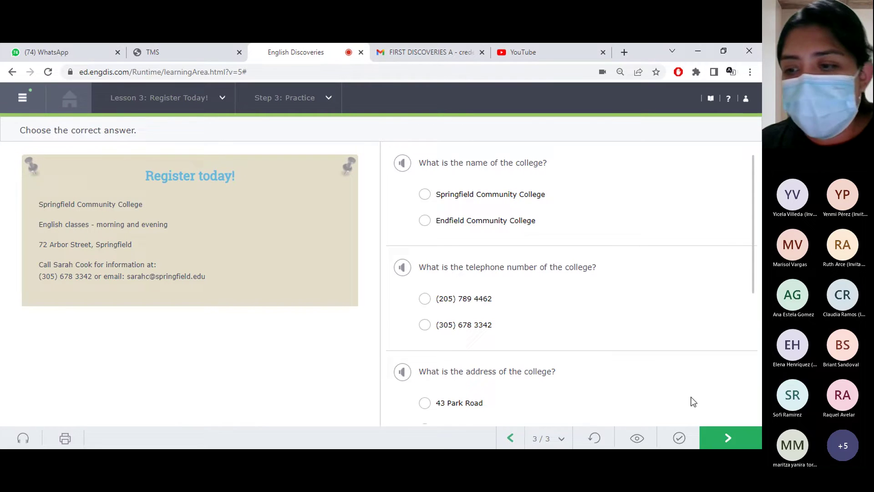
Advance past the lesson intro and the application form reading to Lesson 4's practice
left_click(730, 438)
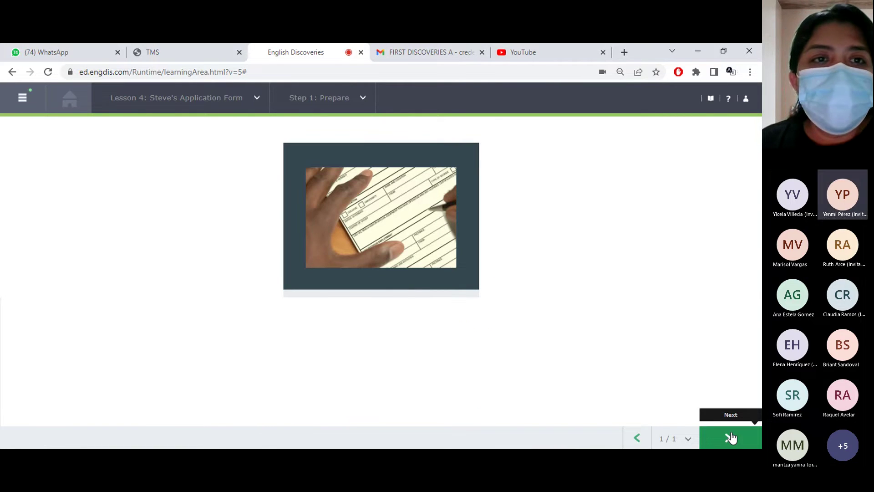
left_click(731, 437)
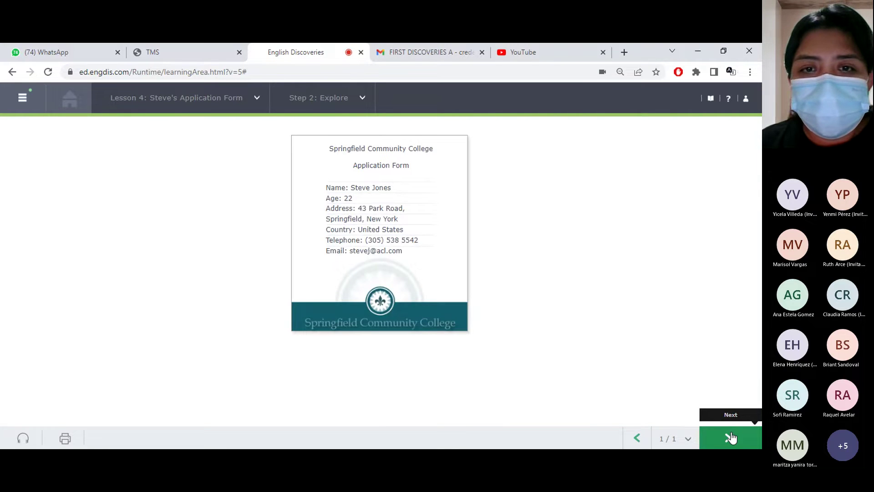
left_click(731, 438)
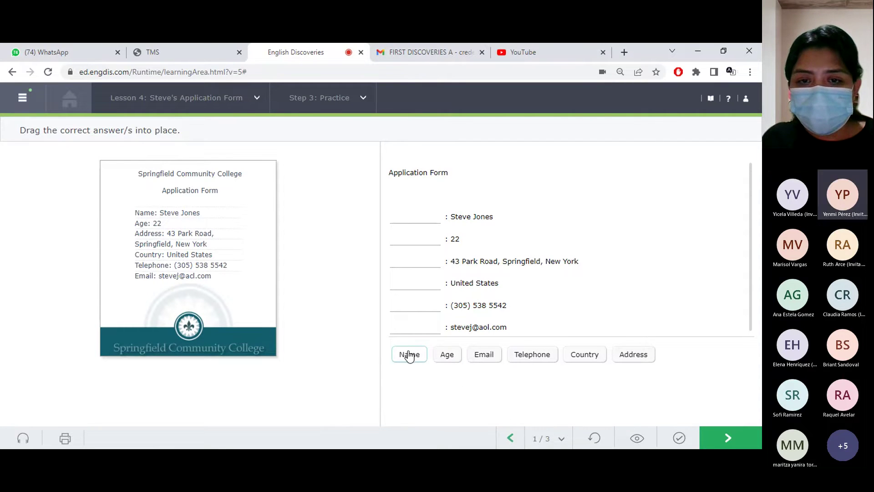
Label the form's first entry Name and the United States line Country
left_click_drag(415, 357, 421, 221)
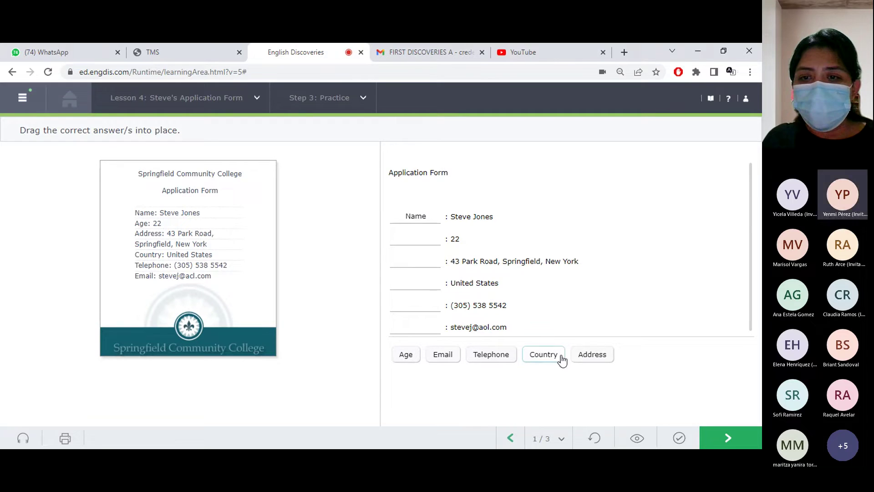
left_click_drag(560, 364, 425, 285)
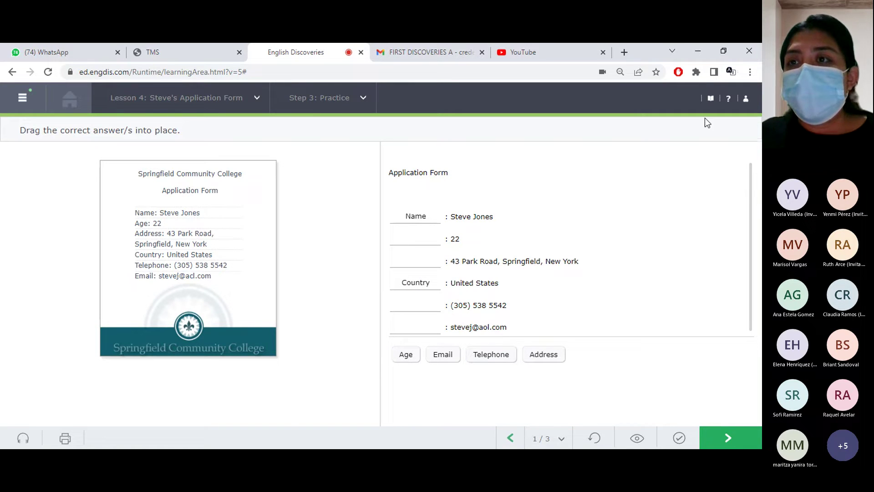
left_click(711, 99)
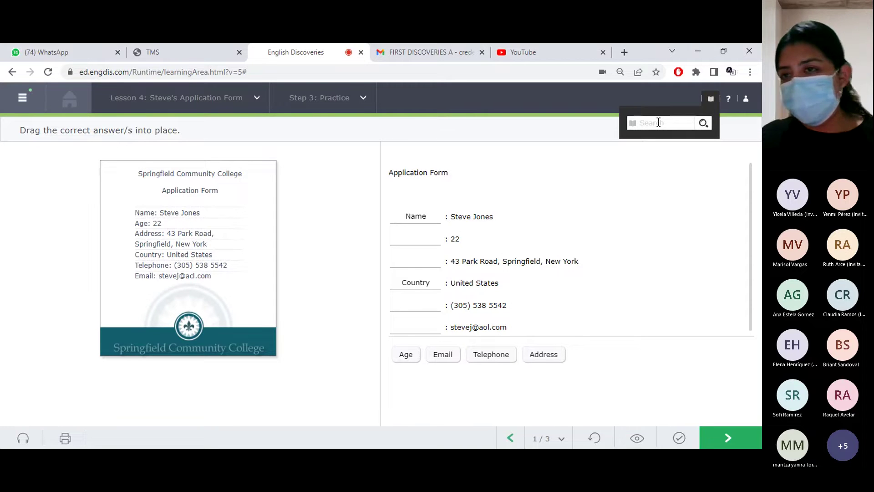
Move to practice task 2 and look up 'country' in the dictionary
left_click(716, 445)
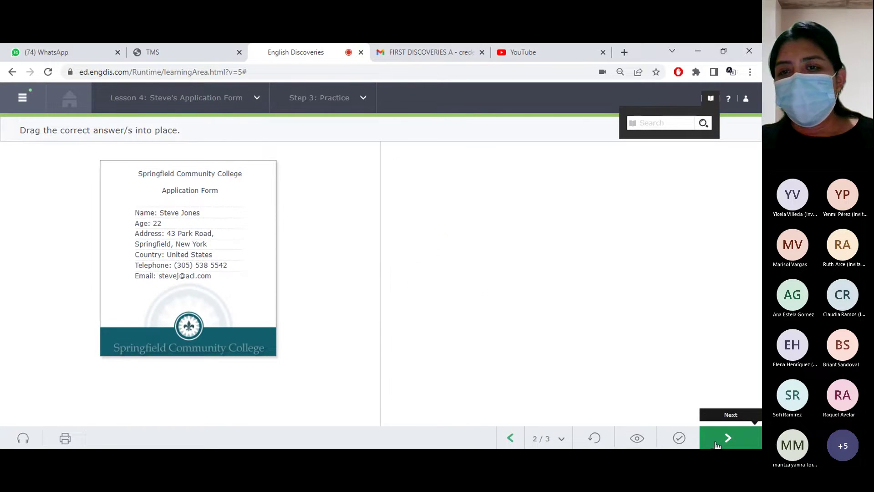
left_click(660, 122)
type("country")
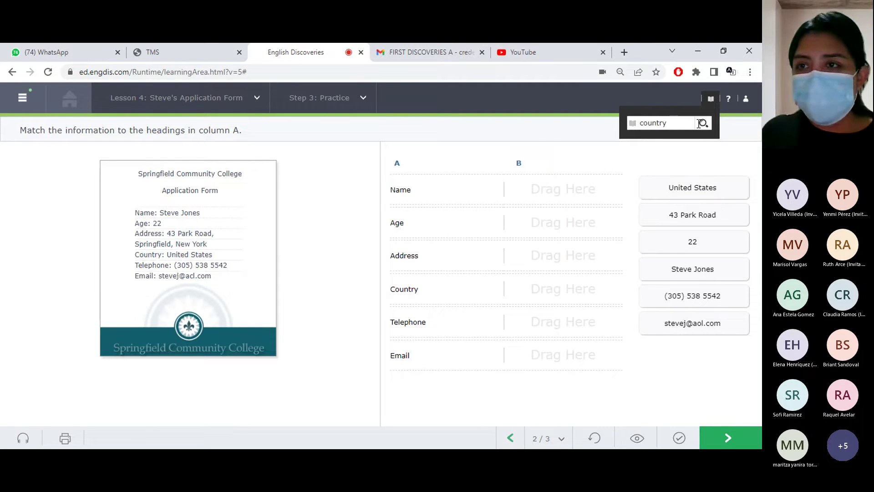
left_click(702, 123)
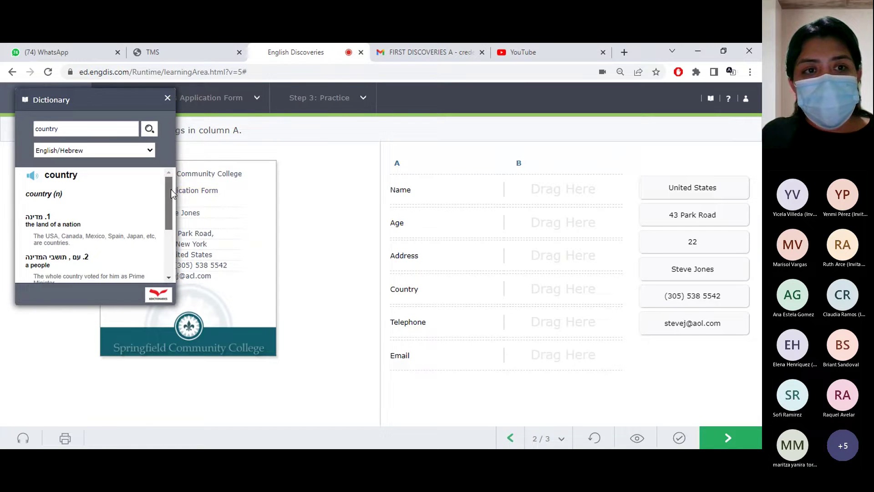
Switch the dictionary to English/Spanish translations, review the entry, and close the dictionary
left_click_drag(171, 190, 165, 164)
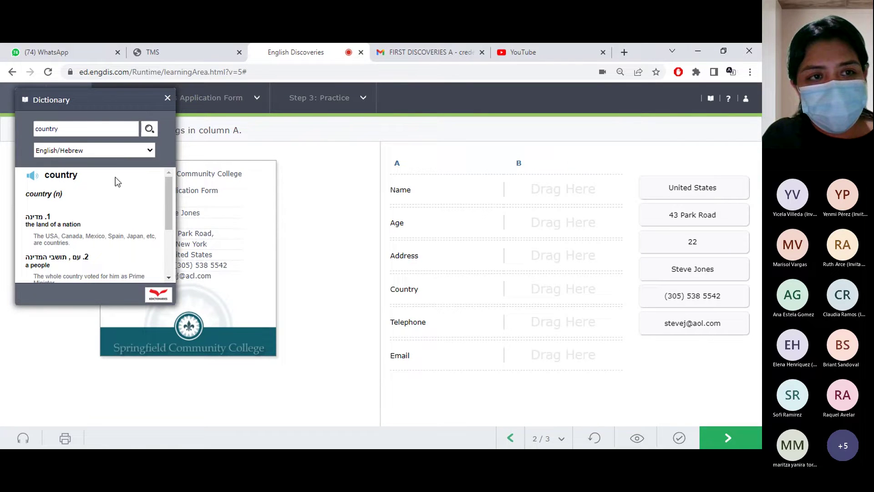
left_click(74, 200)
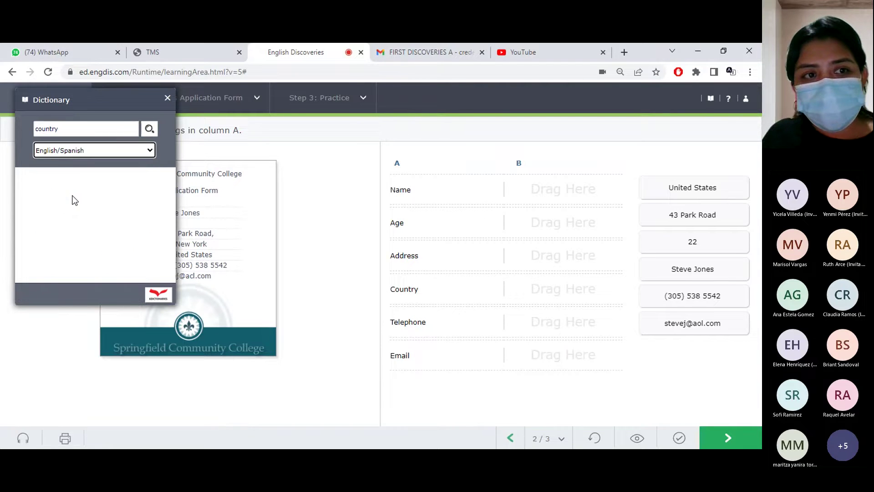
left_click_drag(166, 185, 169, 200)
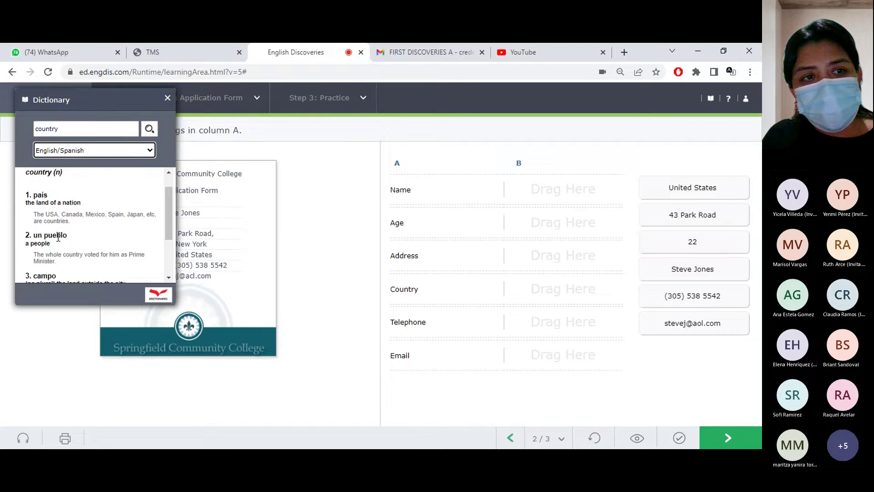
left_click_drag(173, 223, 174, 255)
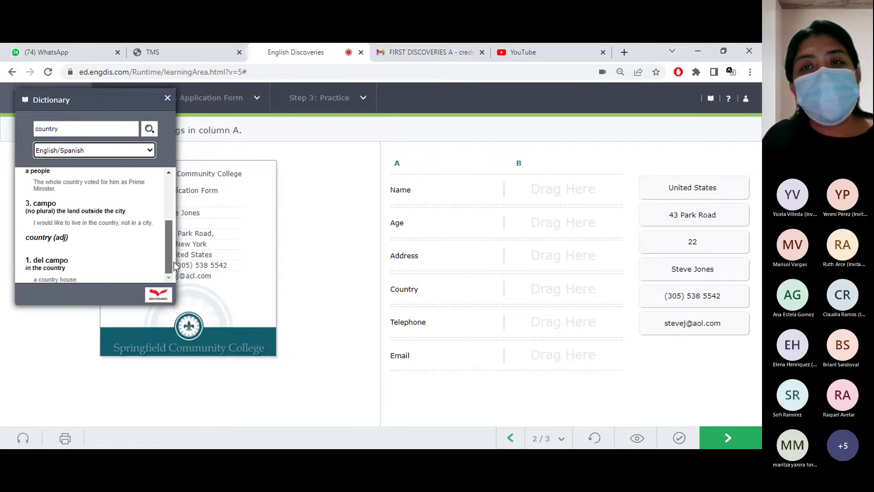
left_click(167, 99)
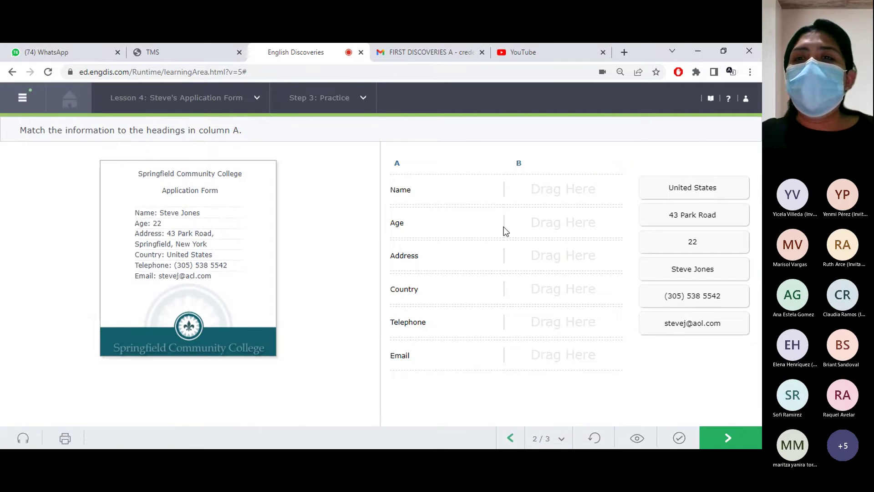
Check the matching answers, open the final practice form, and enter the applicant's name
left_click(678, 439)
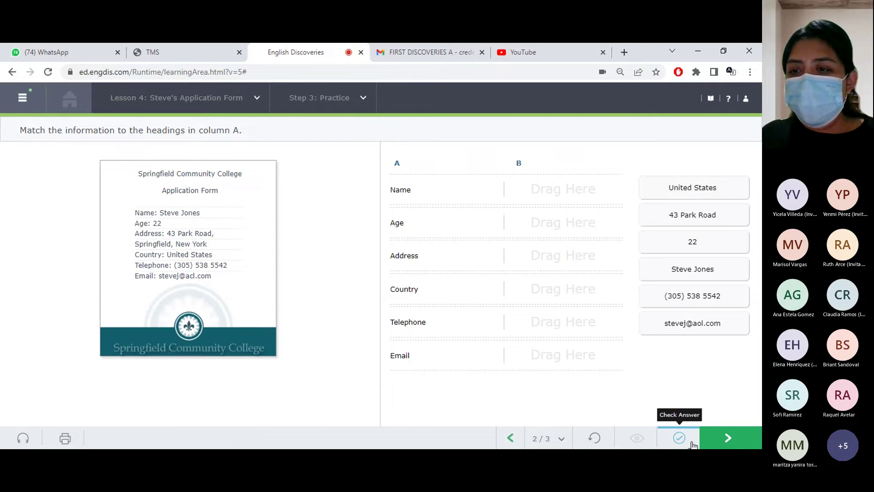
left_click(720, 444)
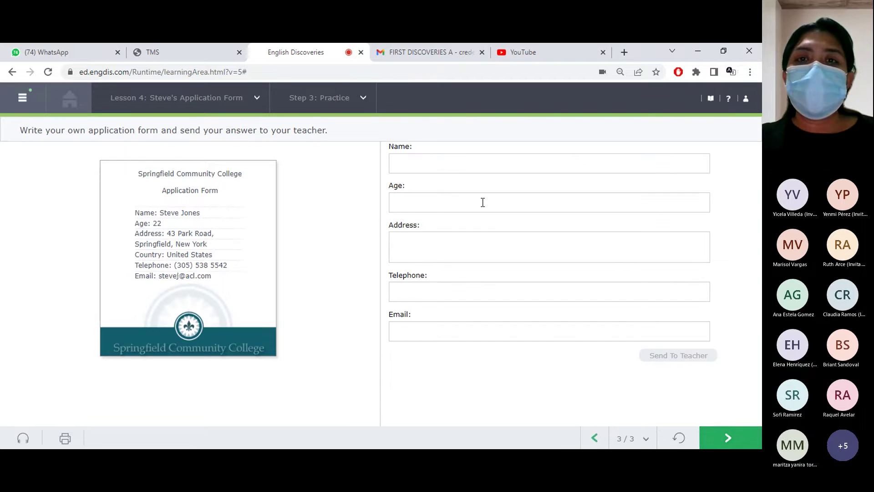
left_click(430, 164)
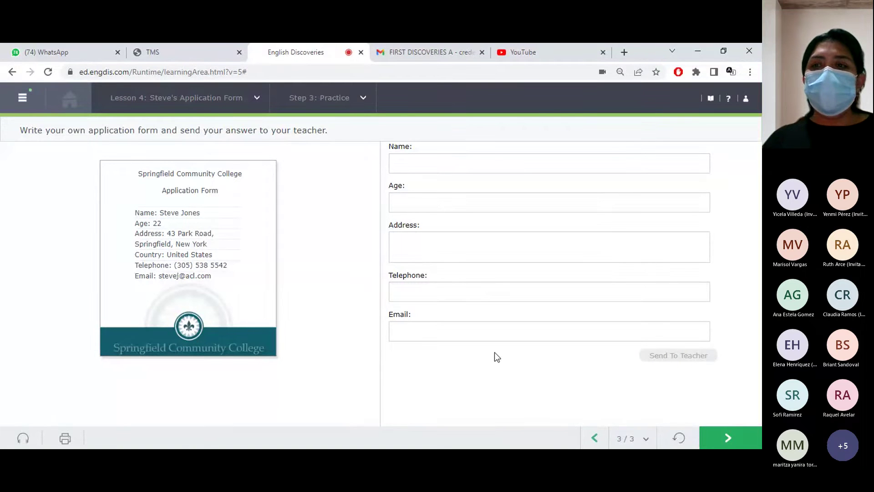
left_click(436, 159)
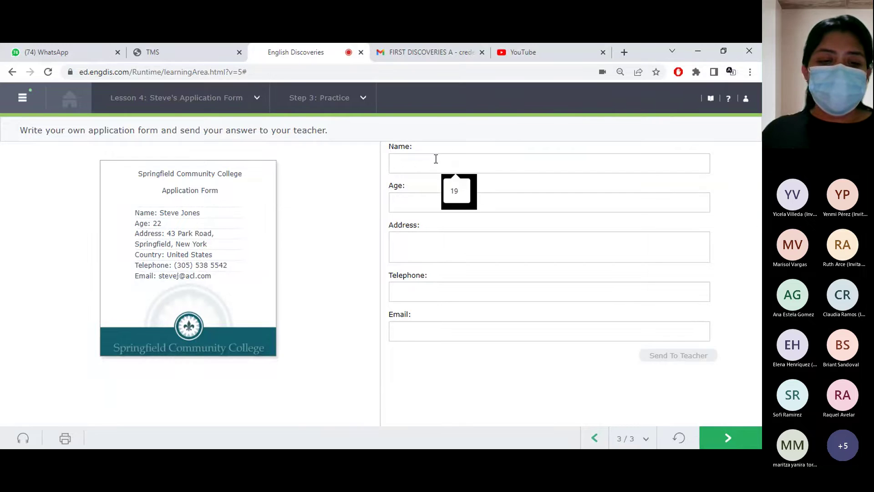
type("cristi")
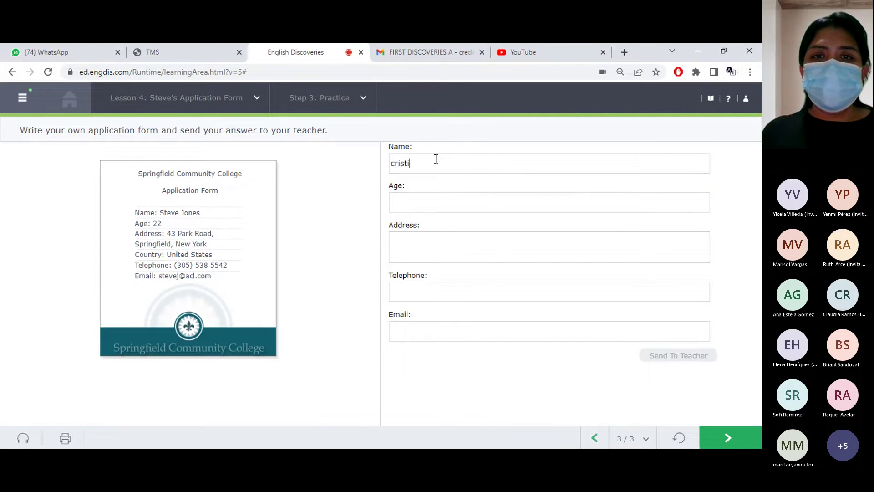
type("naa")
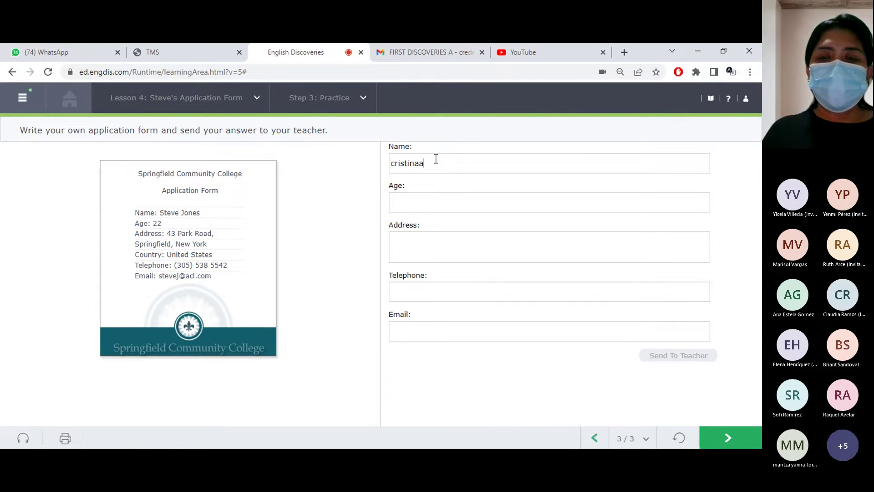
key("BackSpace")
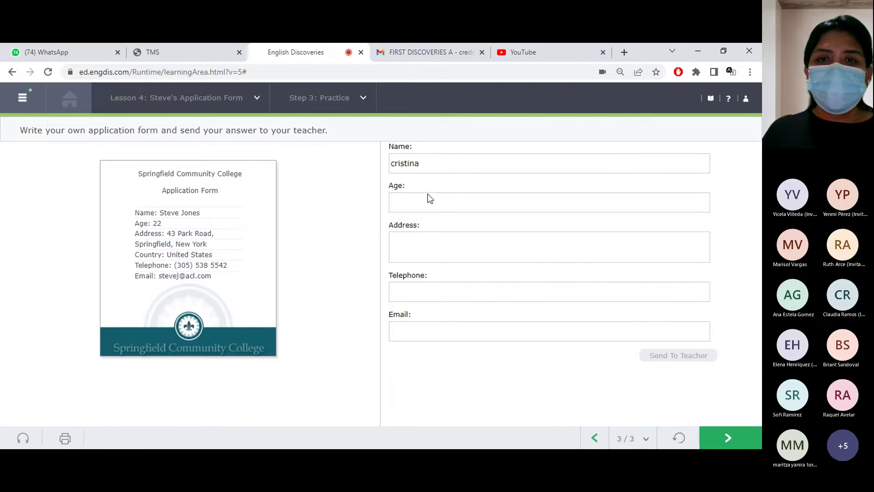
Fill in age 30, the home address and the telephone number
left_click(424, 203)
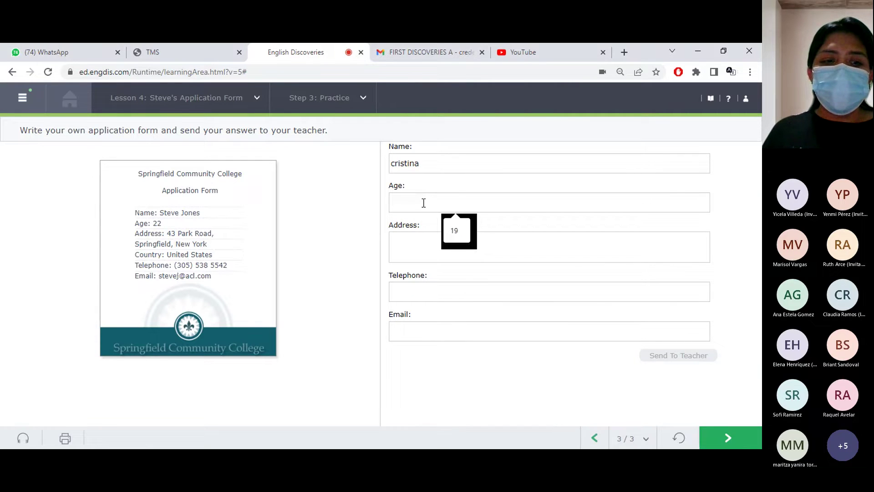
type("30")
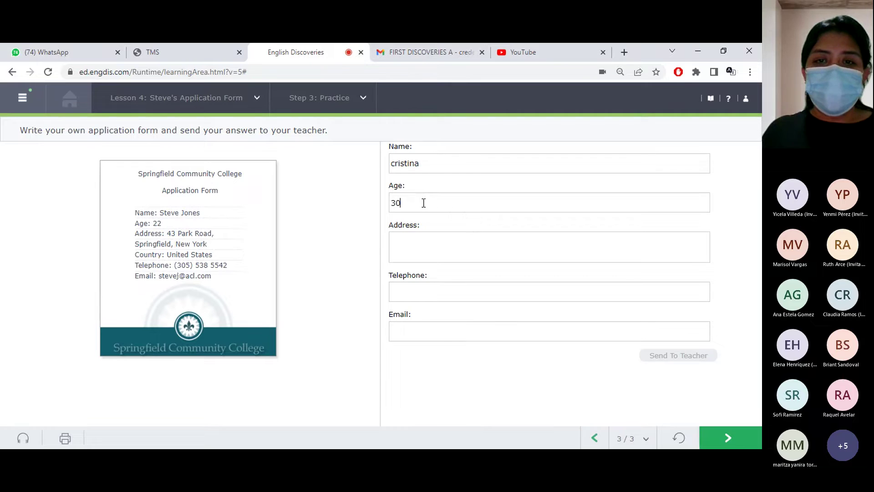
left_click(411, 245)
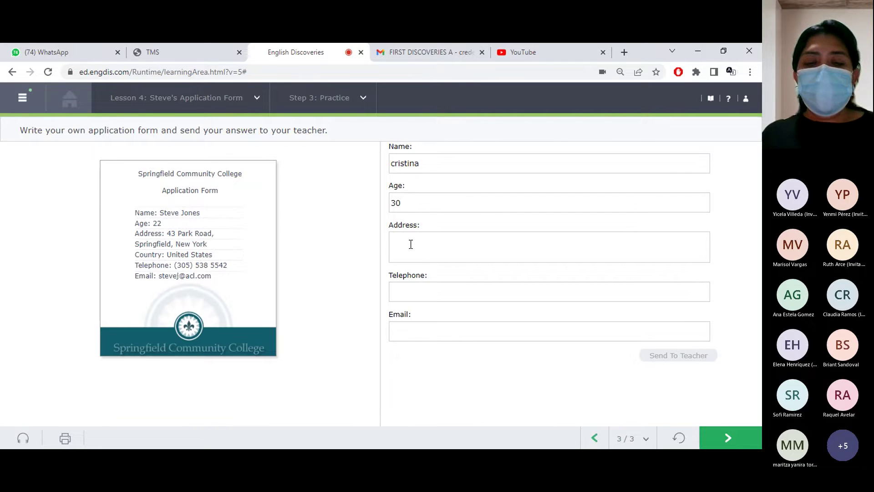
type("us")
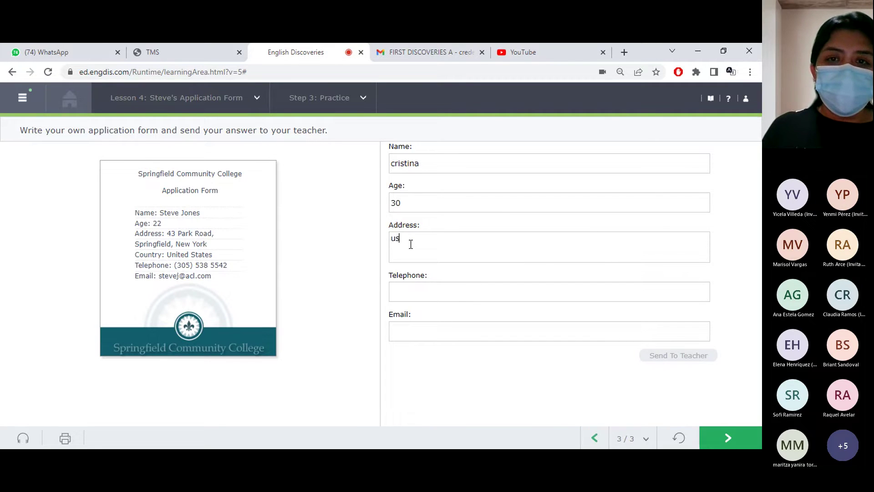
type("ulutan u")
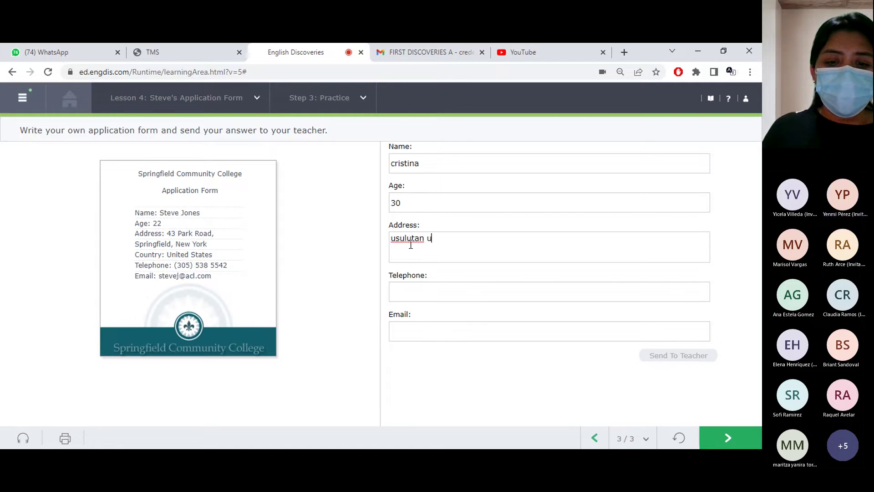
type("sulutan")
key("Tab")
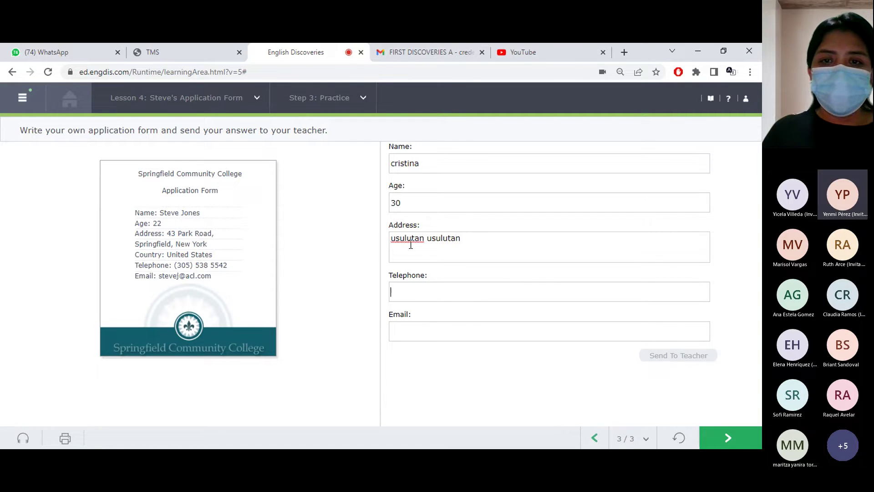
type("12457896")
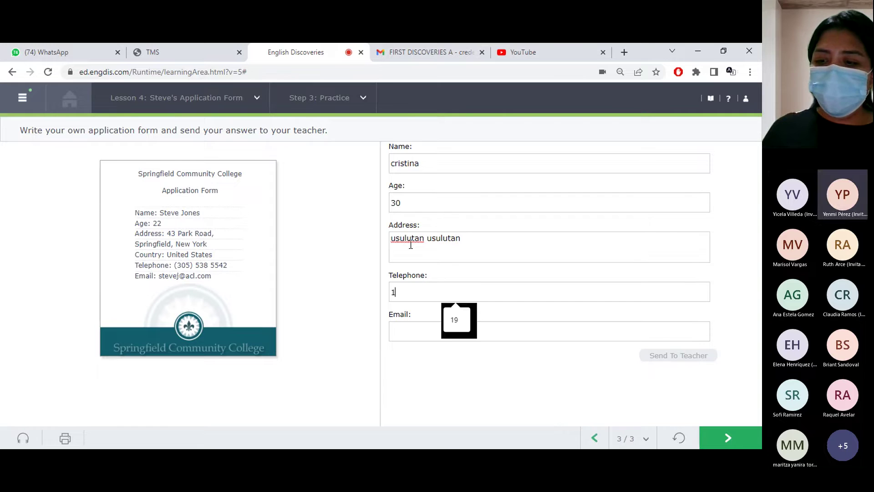
Enter the applicant's Gmail e-mail address and continue to Lesson 5
left_click(420, 335)
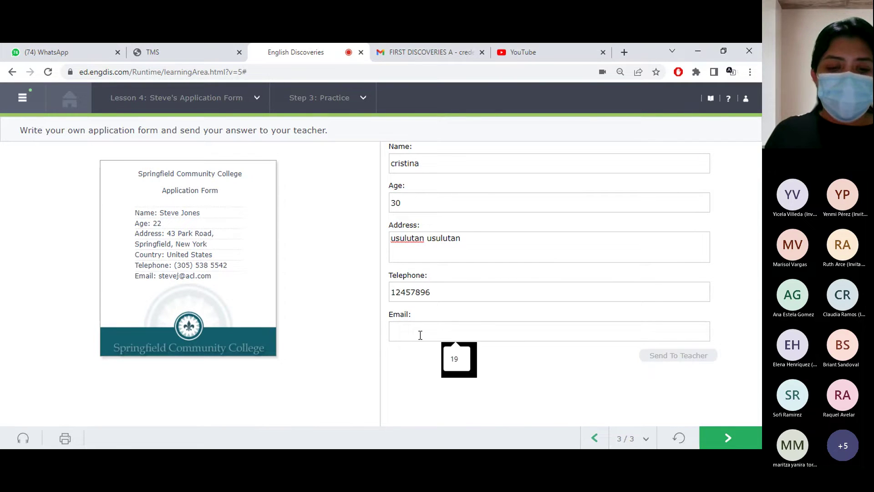
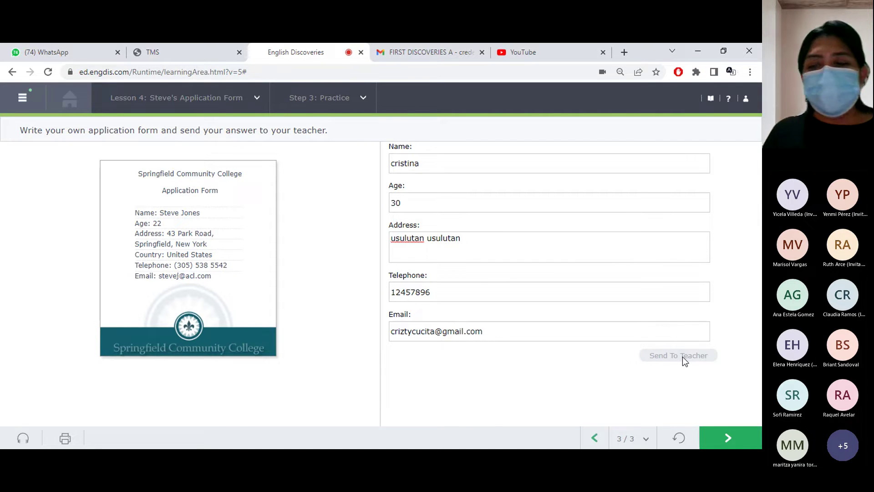
left_click(729, 438)
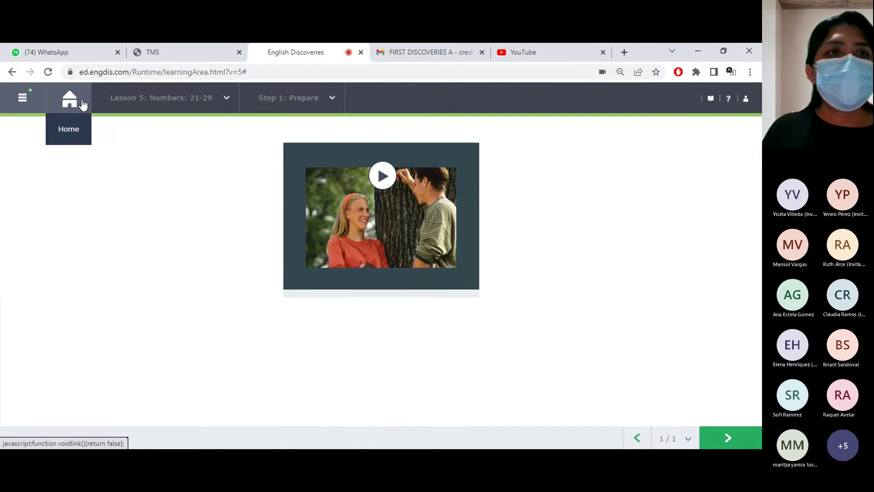
Return from Lesson 5 to the First Discoveries course home page
left_click(83, 104)
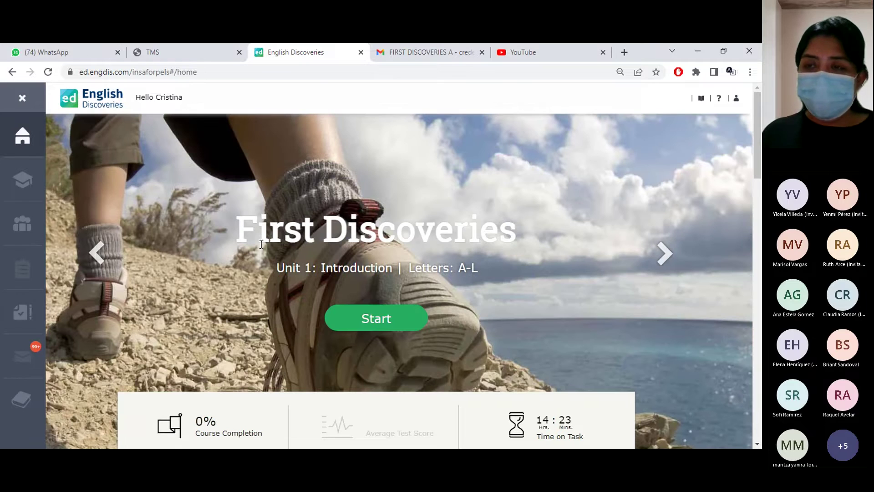
left_click(736, 100)
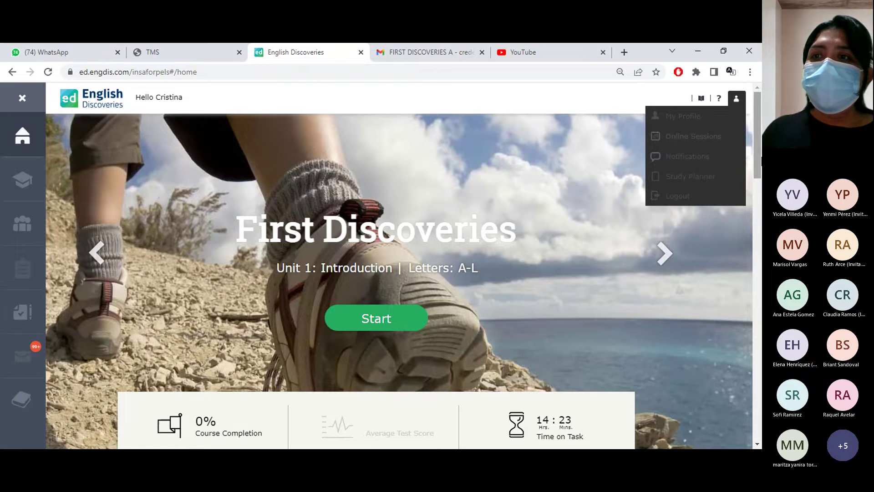
left_click_drag(761, 149, 756, 257)
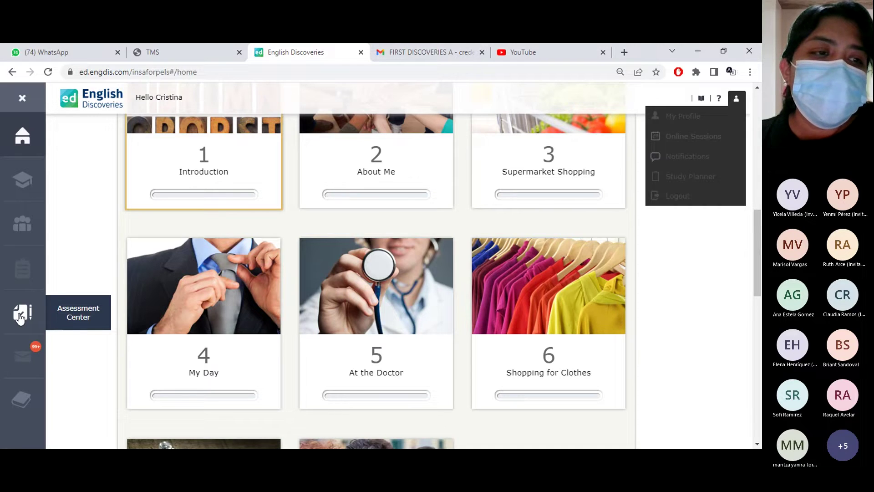
left_click(20, 316)
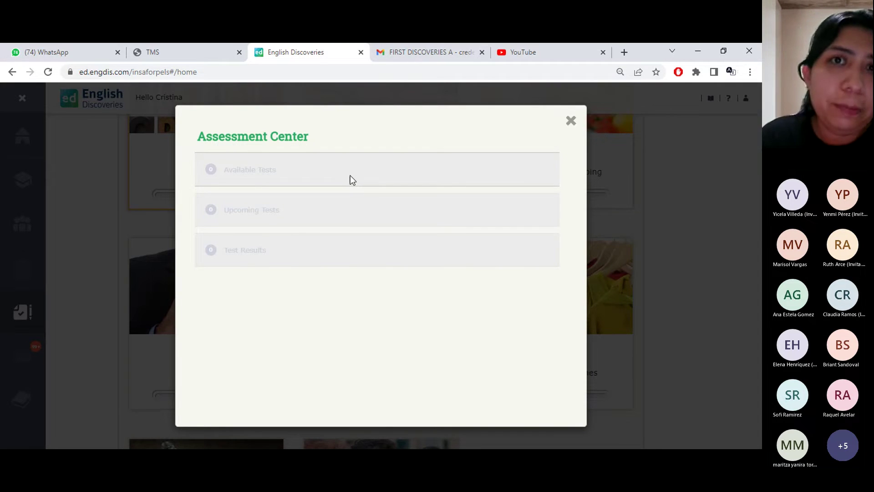
left_click(572, 120)
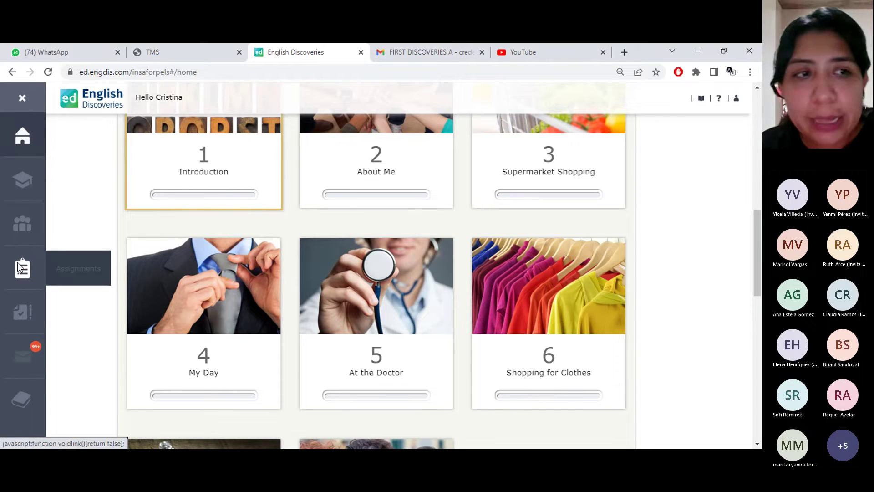
Play the Grammar Book's Tenses > Present Simple > Statements video, then close the Grammar Book
left_click(23, 400)
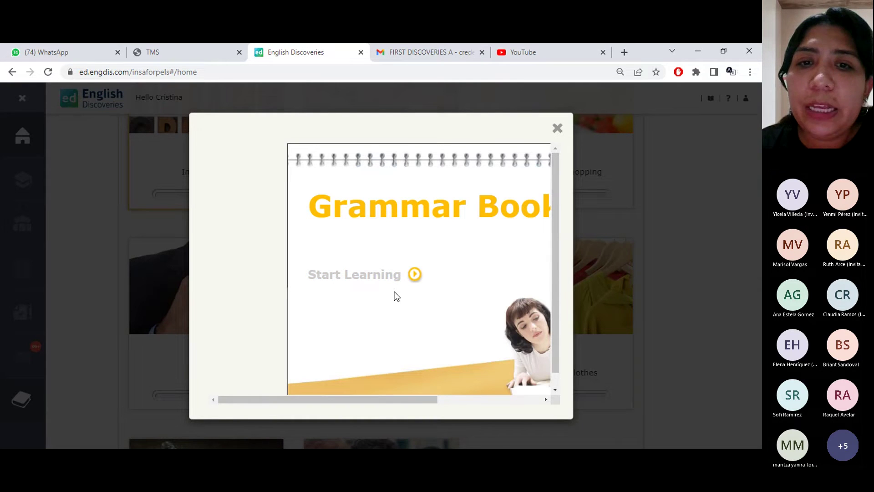
left_click(408, 279)
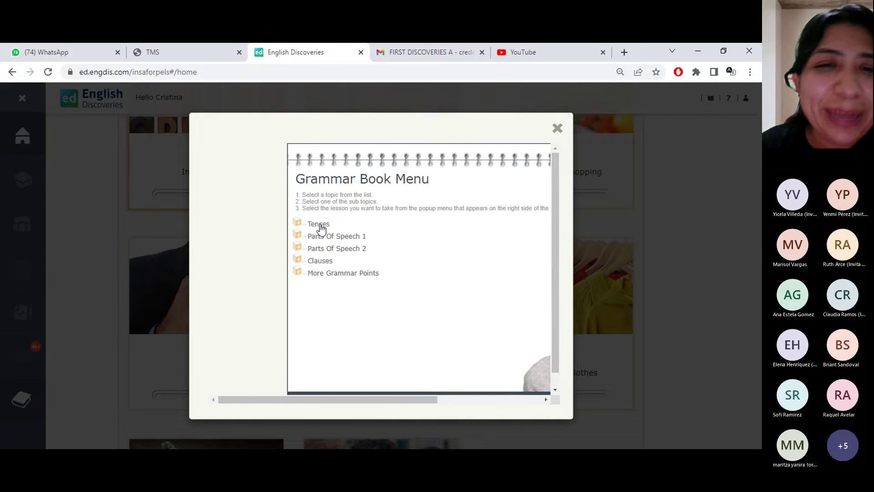
left_click(319, 224)
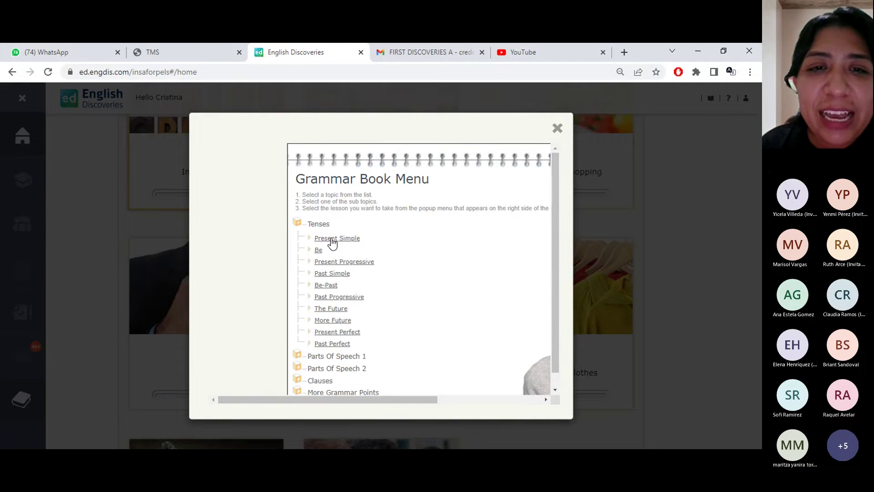
left_click(332, 240)
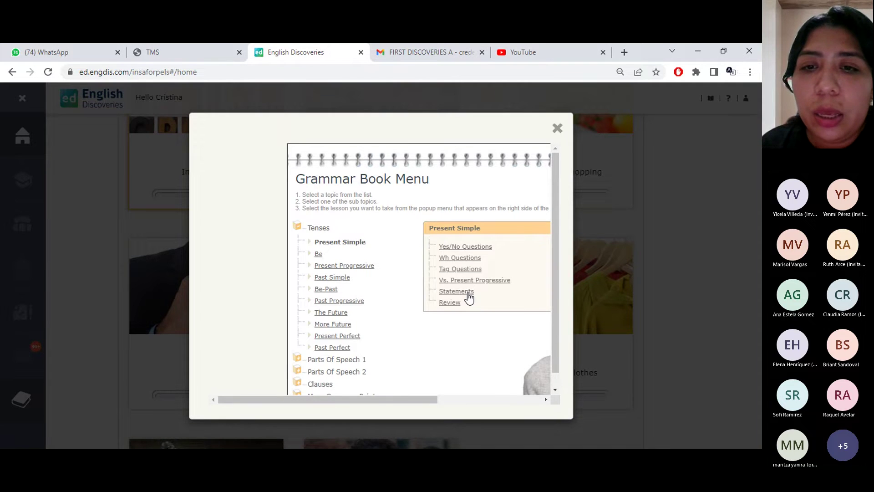
left_click(469, 296)
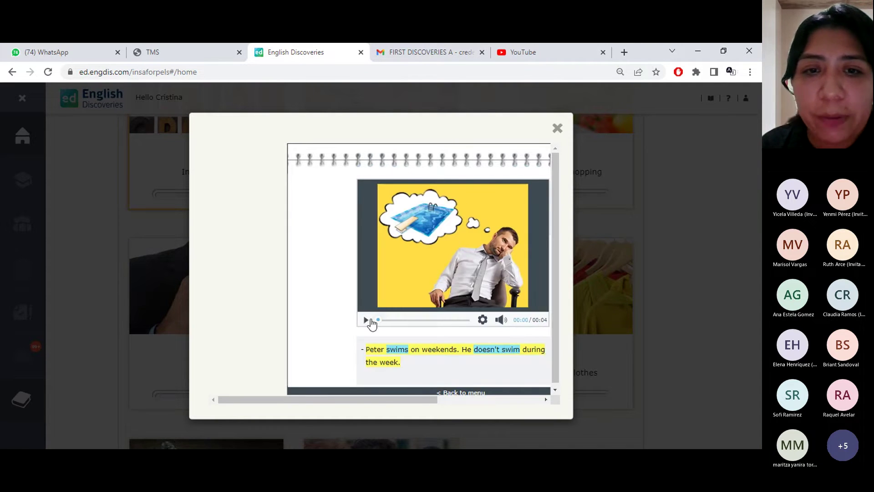
left_click(366, 321)
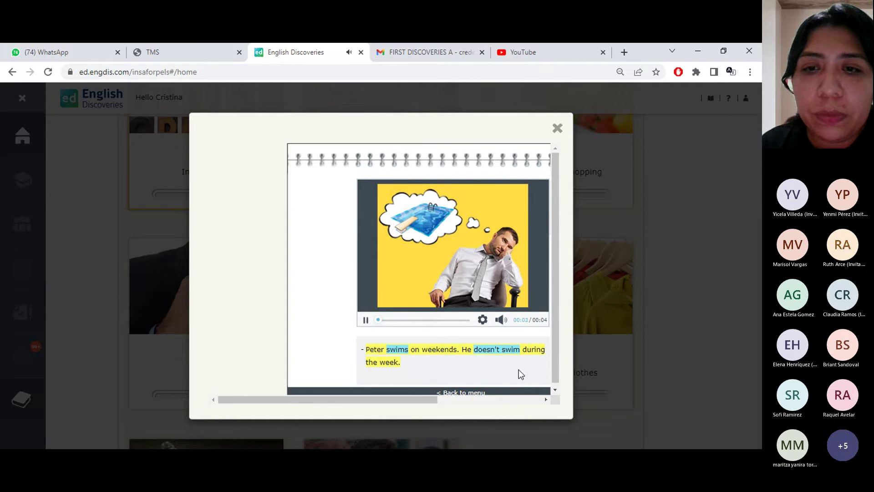
left_click_drag(553, 198, 551, 321)
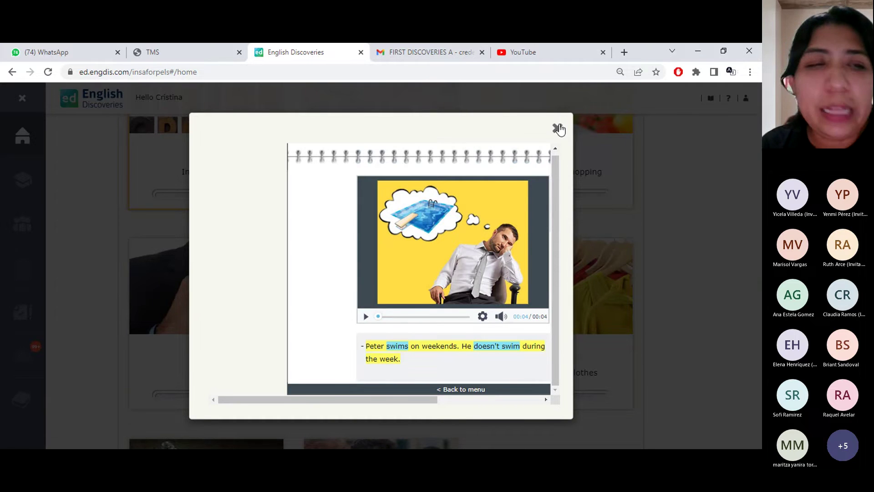
left_click(558, 129)
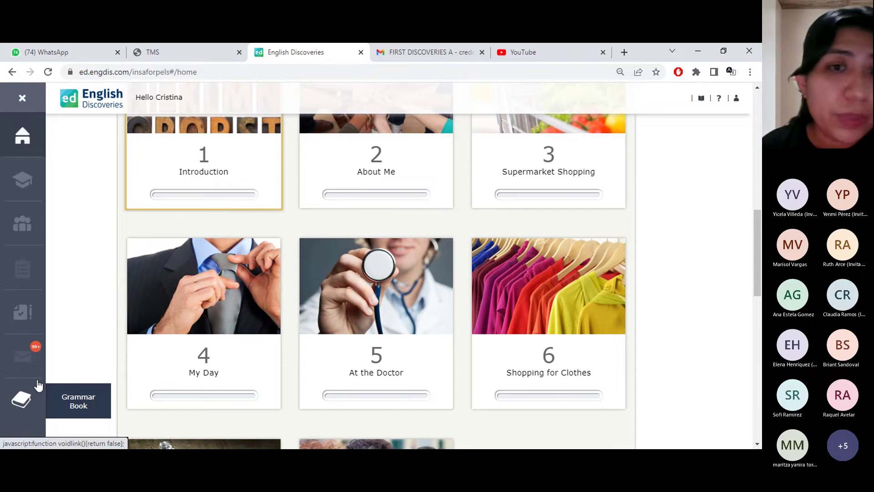
Browse the First Discoveries home page, then close its tab and switch to the TMS tab
left_click_drag(759, 234, 755, 369)
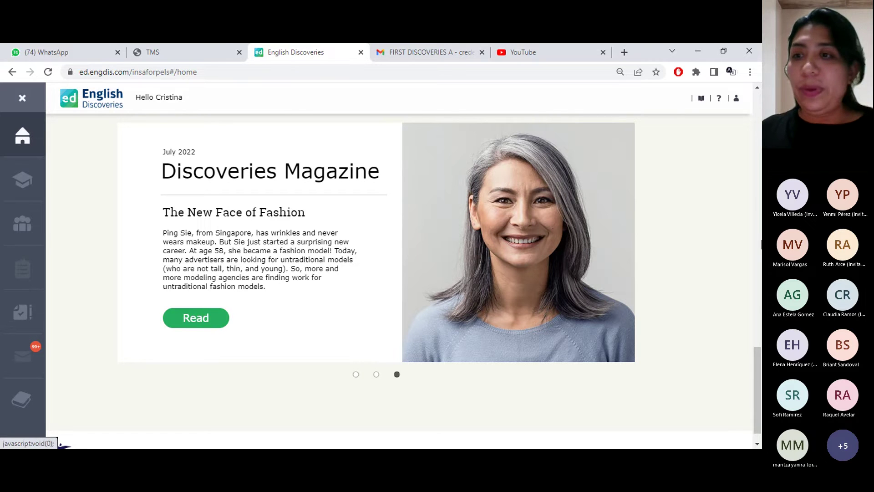
left_click_drag(759, 357, 754, 190)
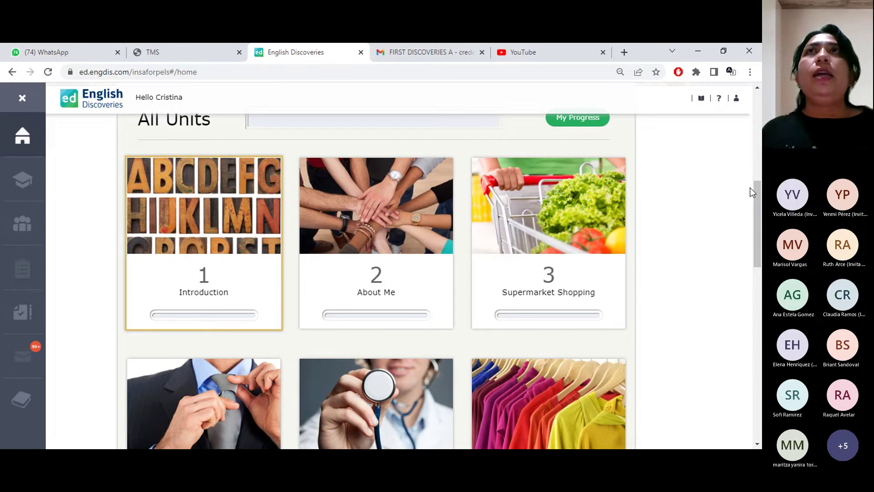
mouse_move(622, 347)
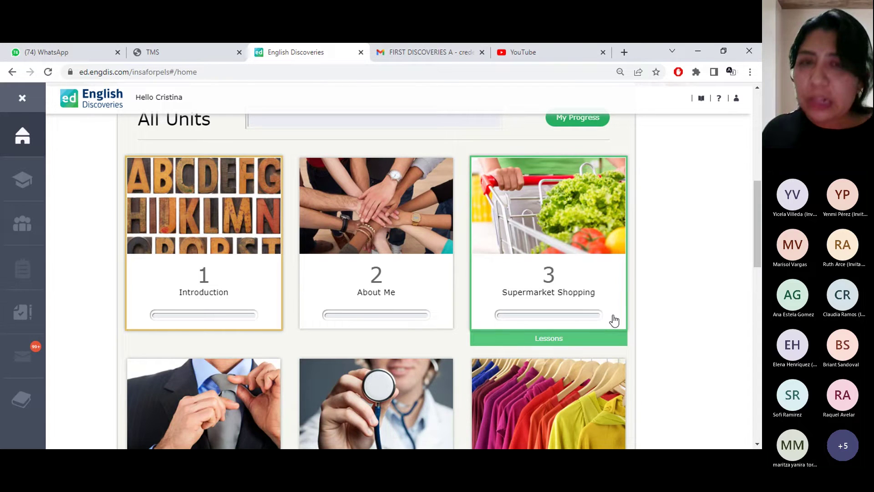
scroll(292, 307, "down", 4)
mouse_move(206, 332)
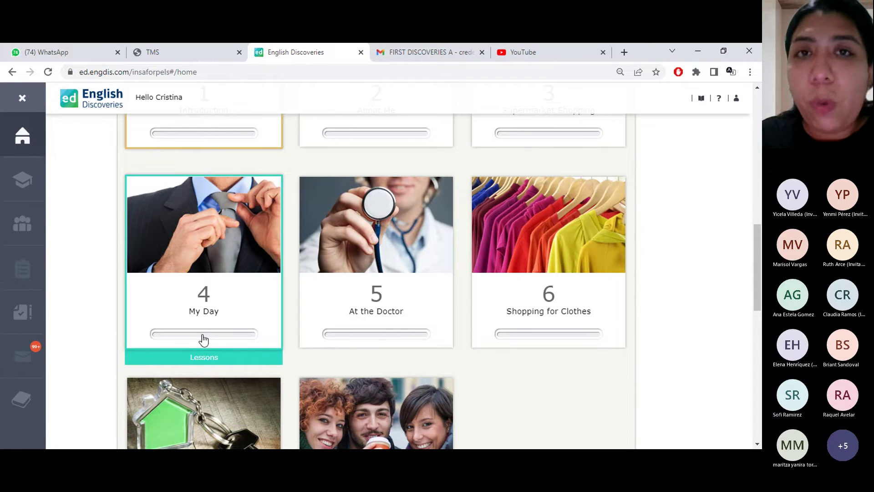
scroll(204, 339, "up", 4)
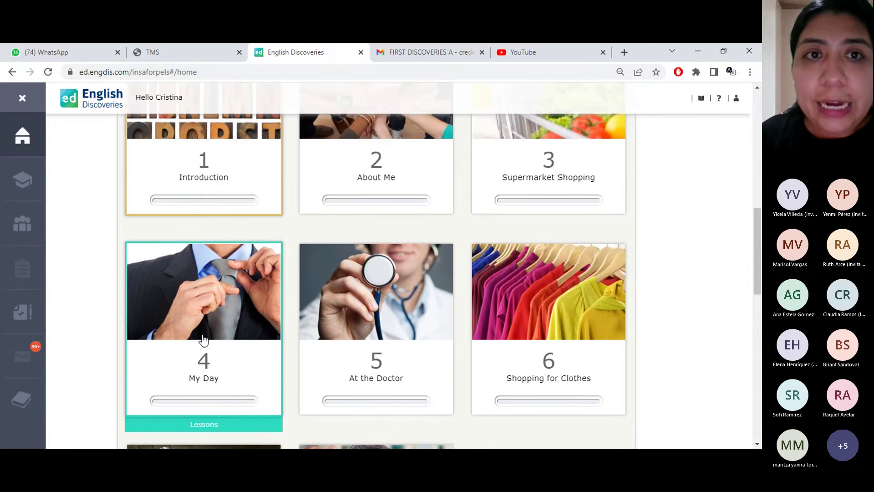
scroll(203, 340, "up", 8)
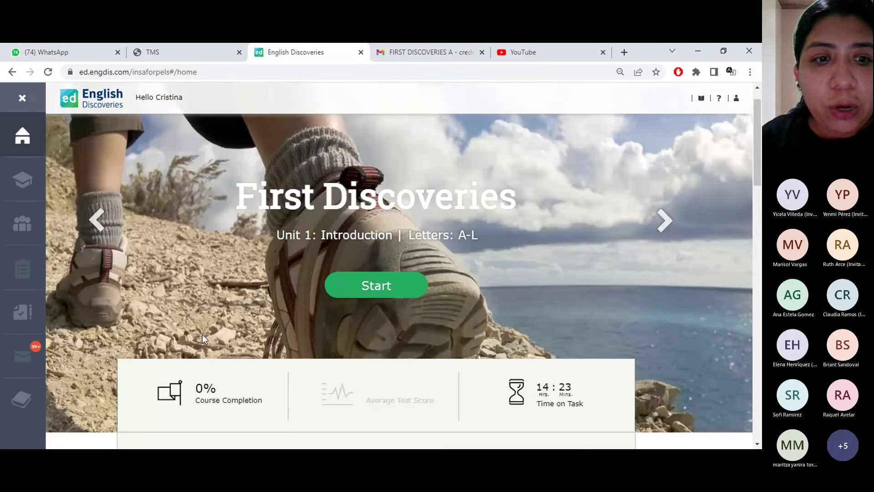
scroll(203, 403, "down", 2)
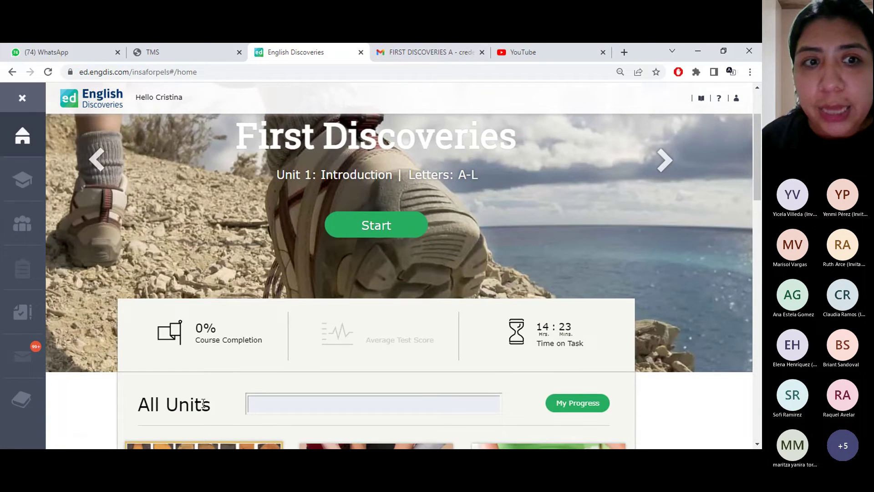
scroll(203, 404, "down", 1)
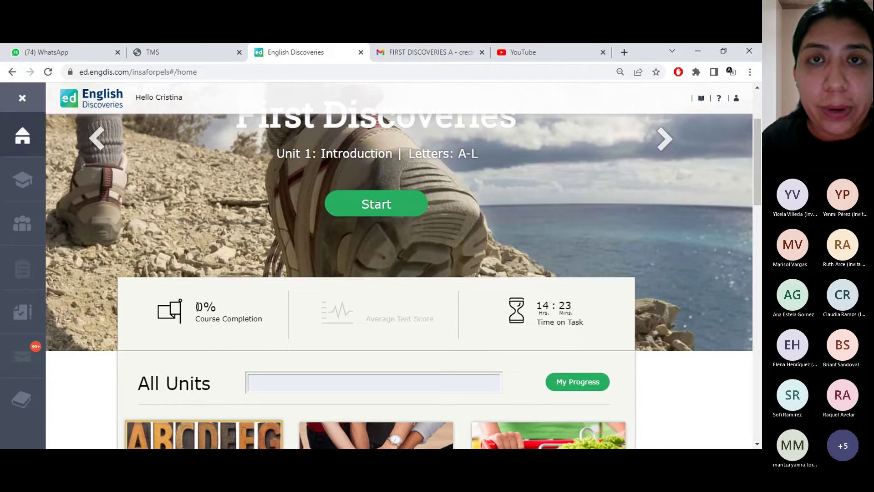
scroll(198, 307, "down", 1)
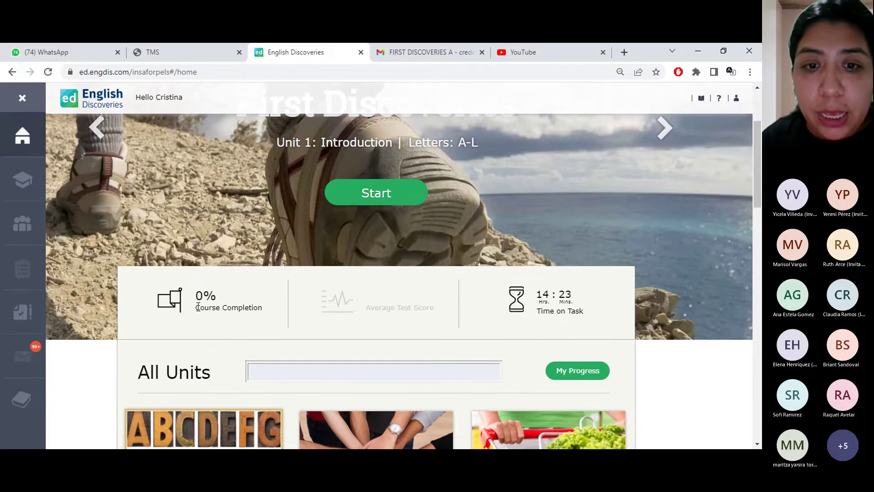
scroll(198, 307, "down", 4)
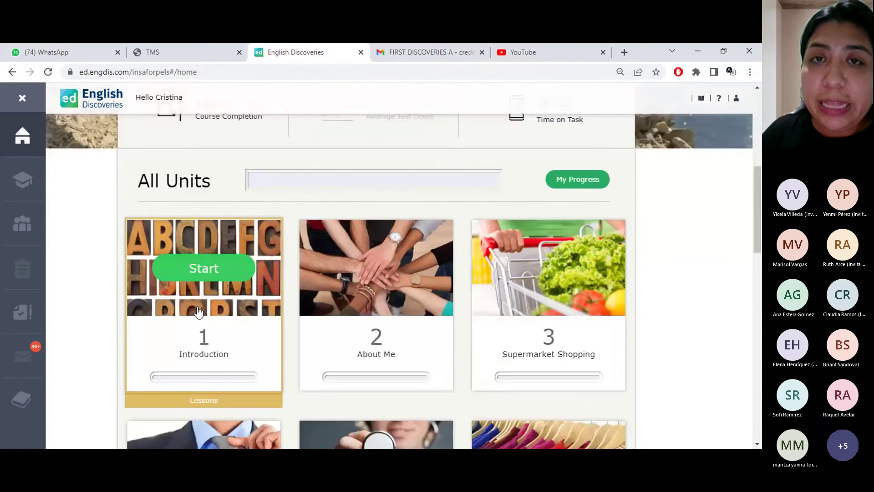
scroll(198, 308, "down", 2)
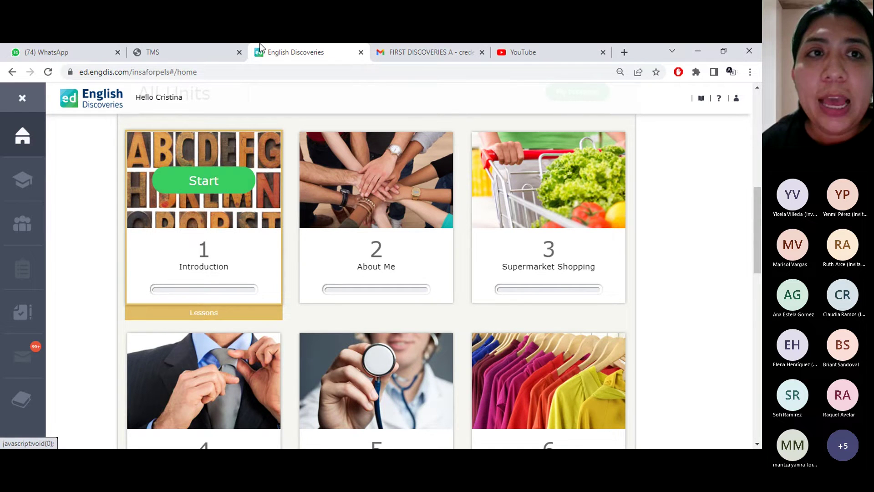
left_click(360, 53)
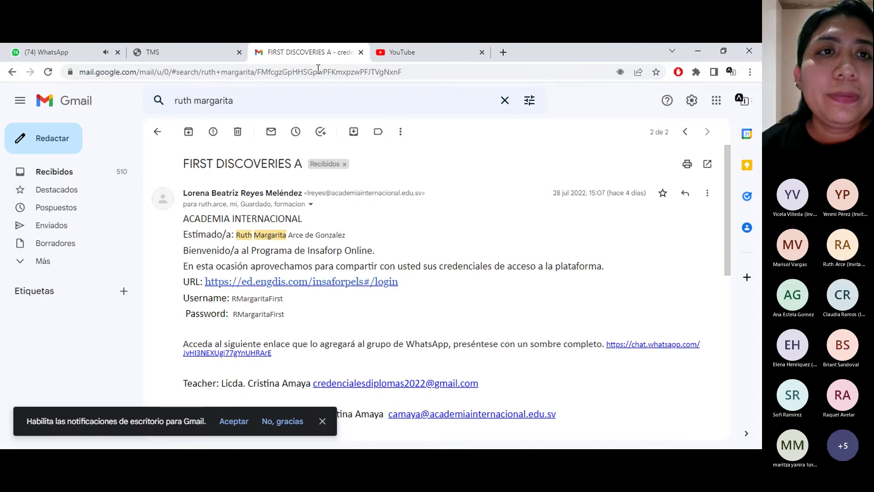
left_click(184, 54)
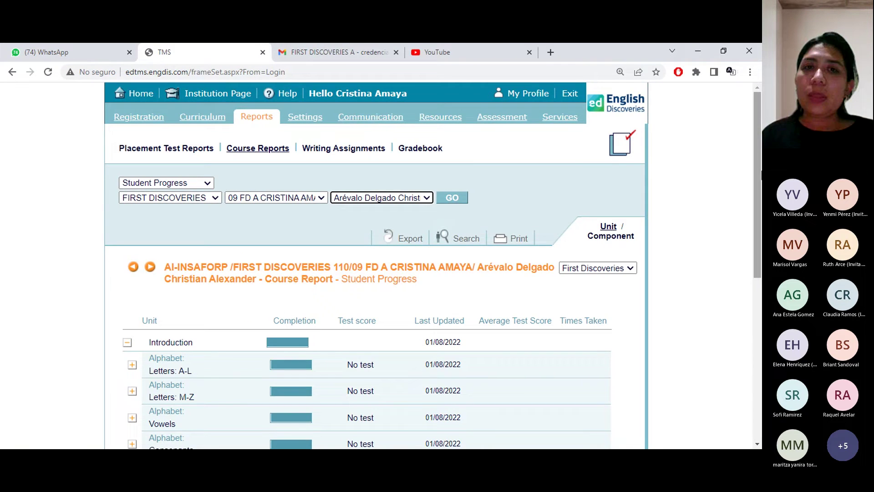
Set Chrome zoom to 110% and generate the Class Completion report for class 09 FD A
scroll(164, 105, "down", 1)
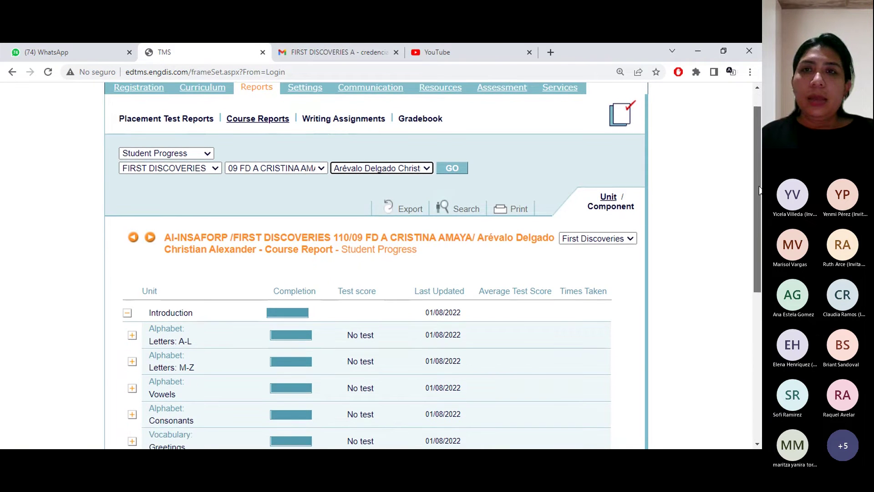
left_click(750, 72)
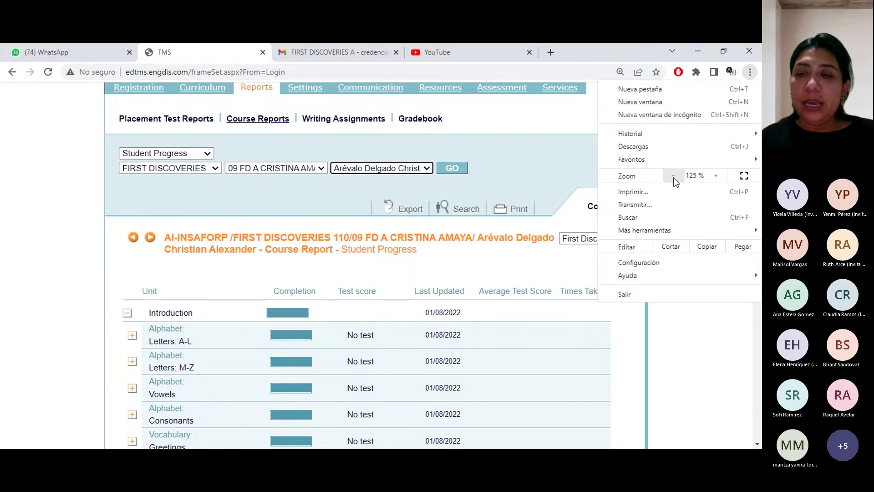
left_click(674, 176)
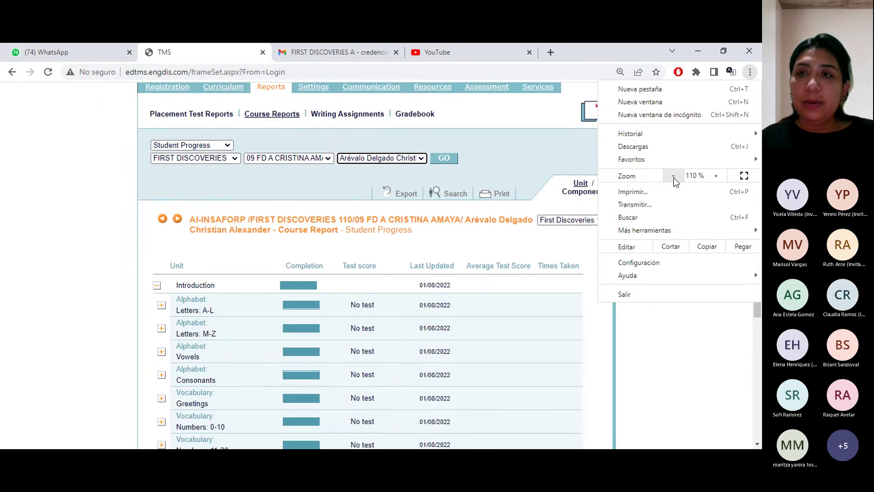
left_click(209, 148)
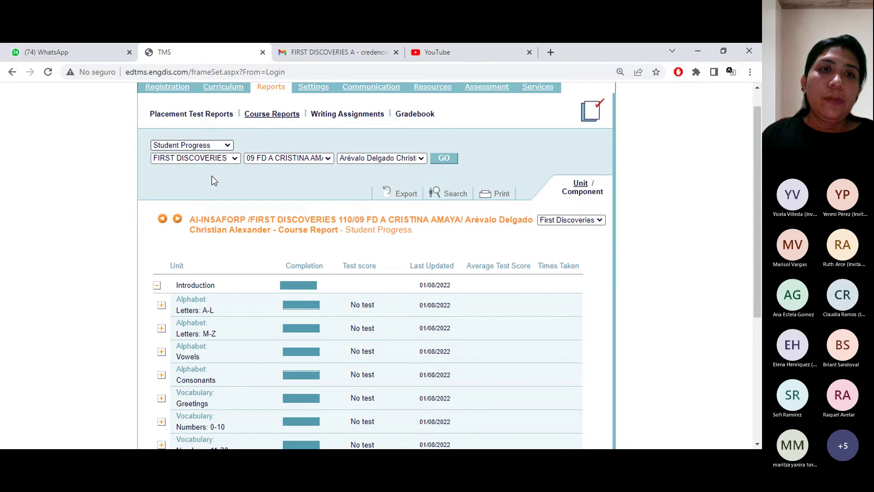
left_click(212, 175)
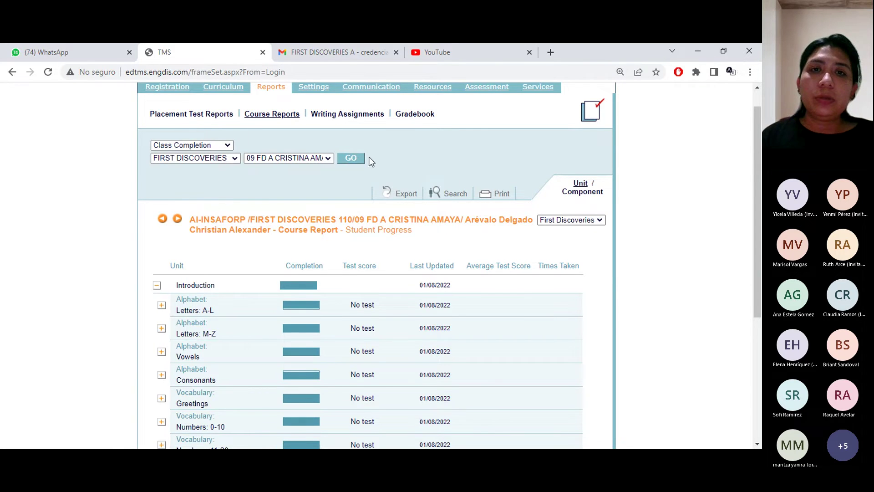
left_click(351, 157)
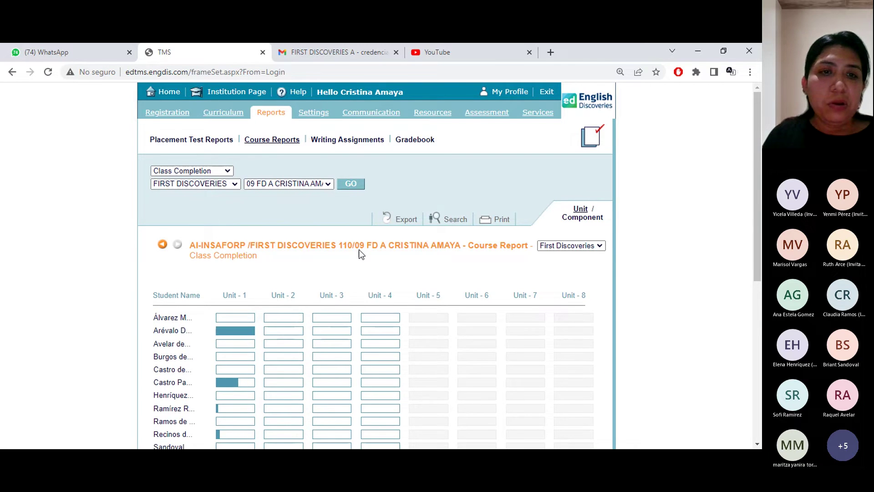
scroll(360, 250, "down", 3)
scroll(360, 253, "down", 1)
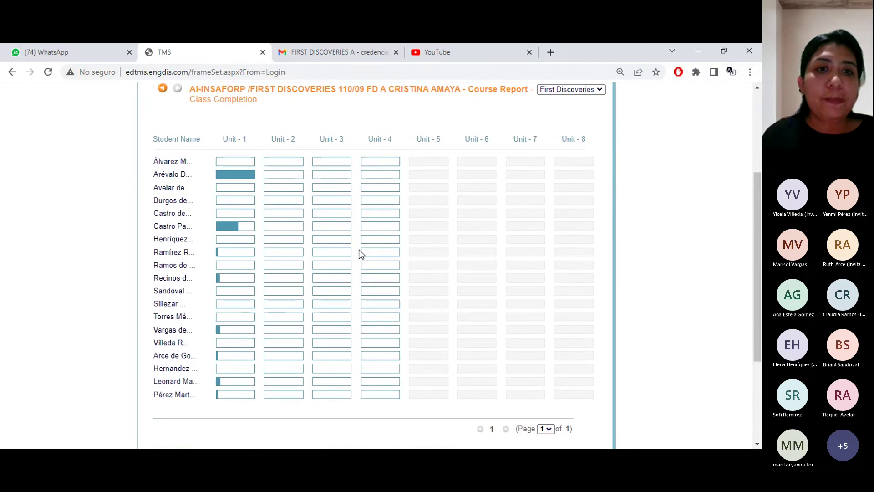
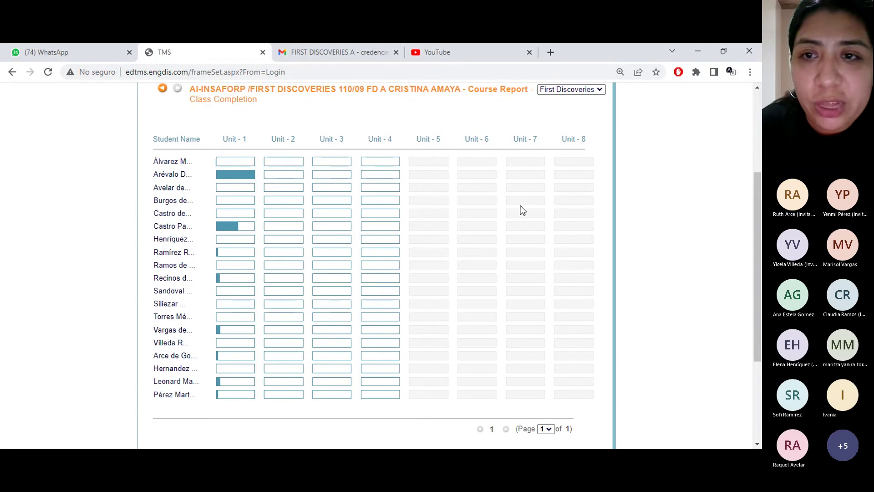
From the Curriculum section, launch the student platform in a new tab
scroll(661, 232, "up", 4)
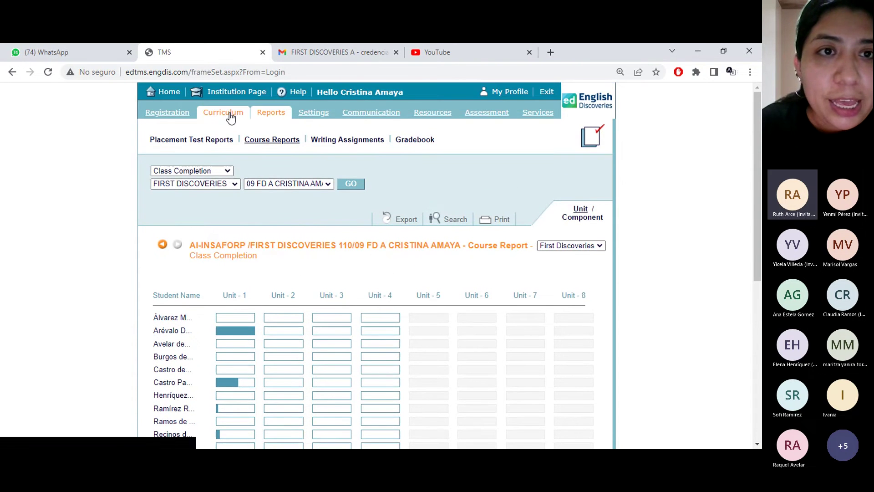
left_click(230, 116)
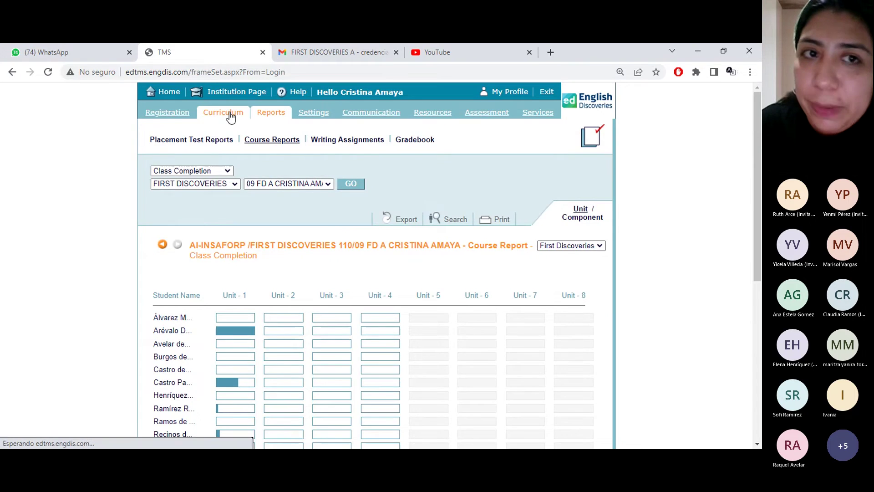
left_click(236, 144)
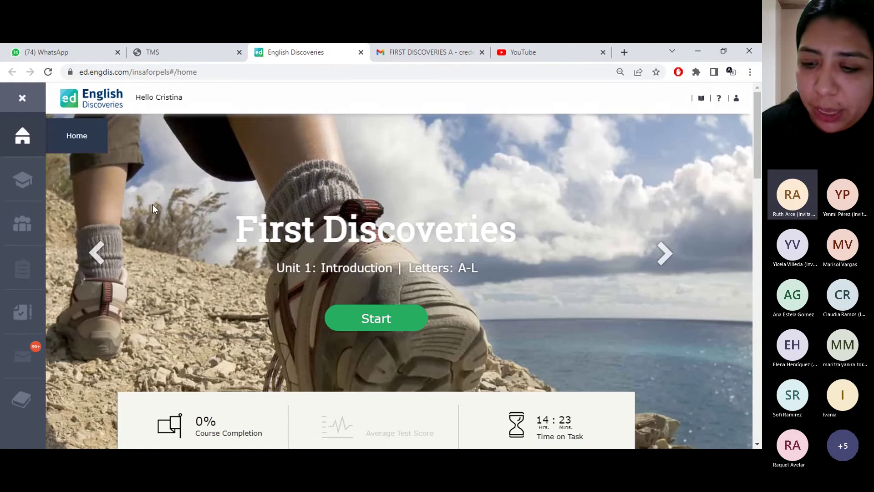
Open Lesson 4 'Steve's Application Form' in unit 2 About Me, then return home
scroll(327, 403, "down", 2)
scroll(327, 401, "down", 4)
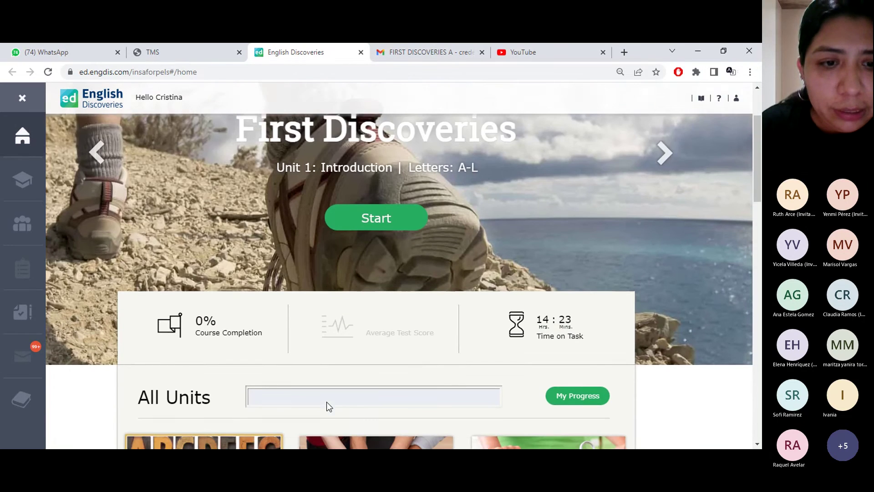
scroll(327, 408, "down", 5)
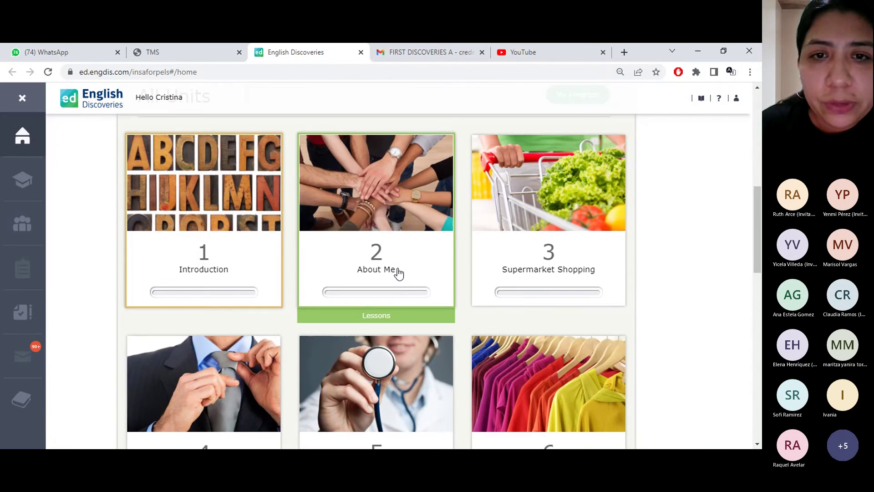
mouse_move(397, 268)
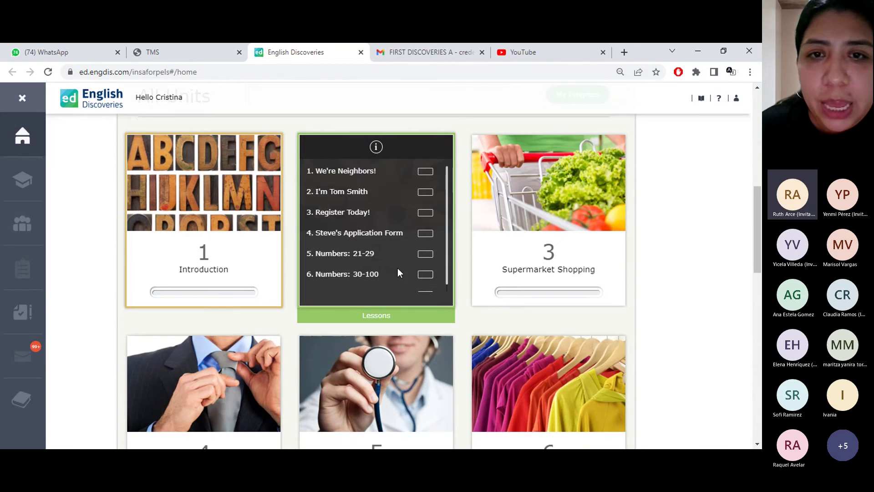
left_click(380, 235)
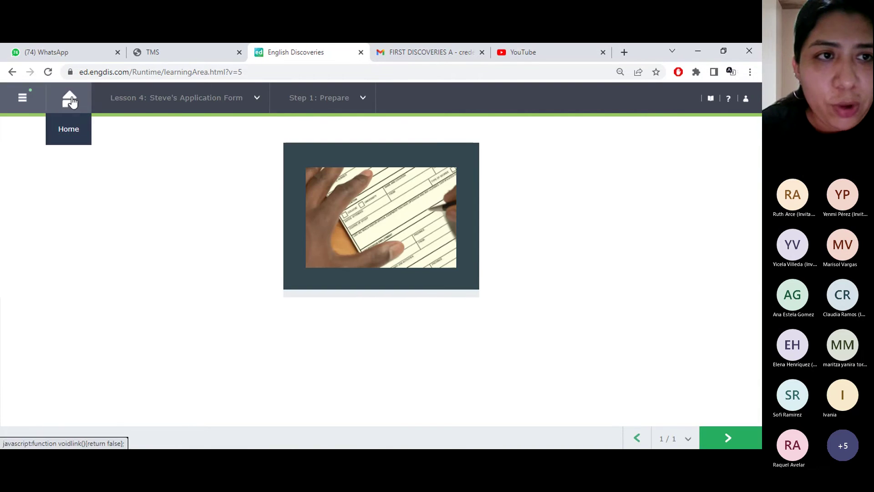
left_click(67, 108)
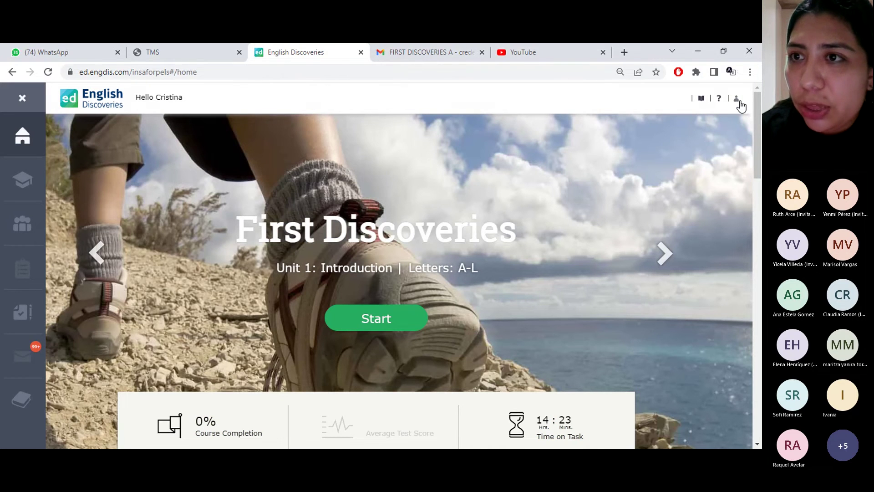
Dismiss the profile menu and switch back to the TMS browser tab
left_click(740, 102)
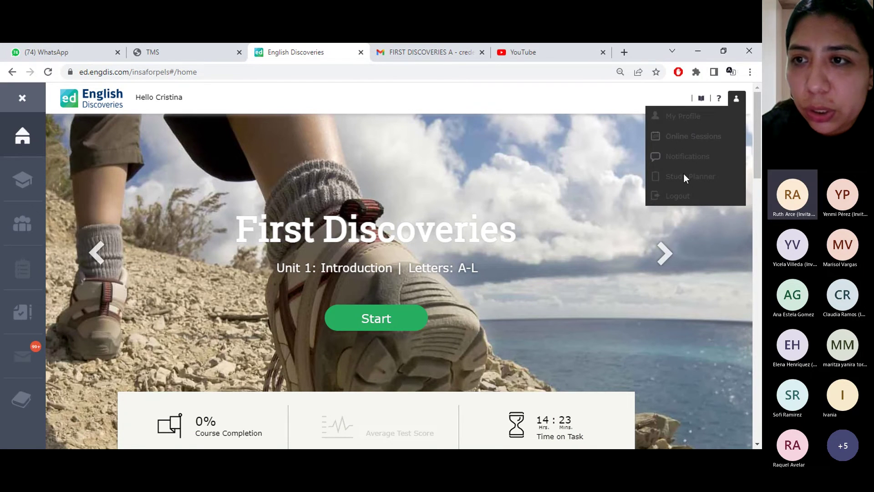
left_click(679, 198)
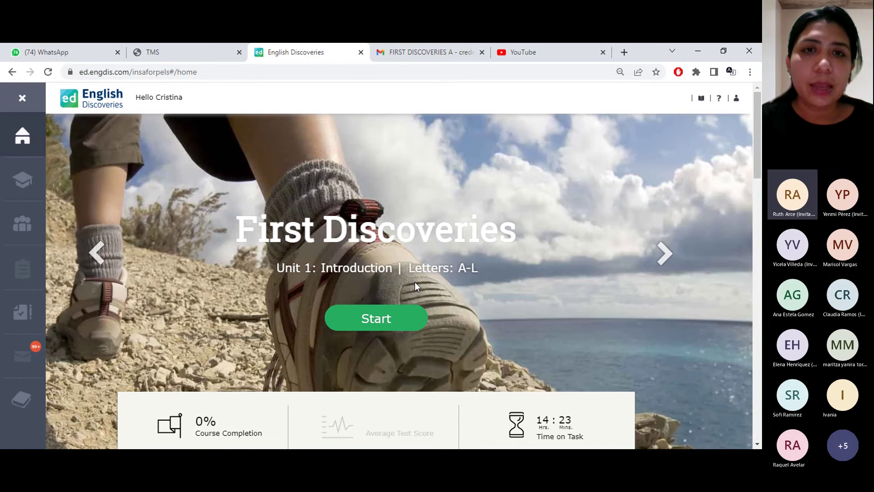
left_click(218, 52)
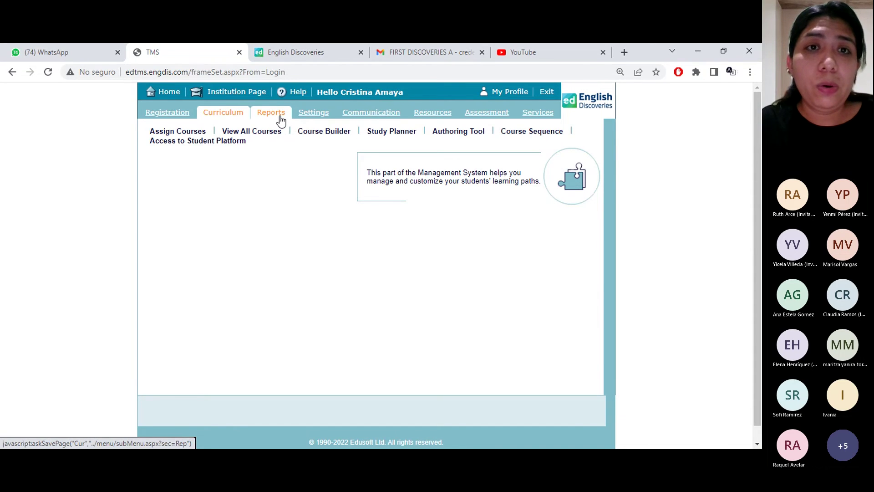
Generate the Class Completion course report for FIRST DISCOVERIES, then switch it to Student Progress
left_click(271, 112)
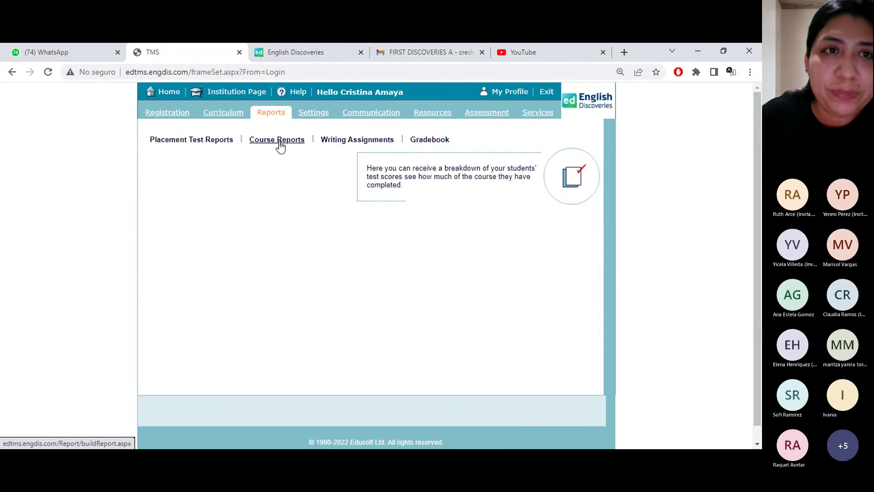
left_click(277, 140)
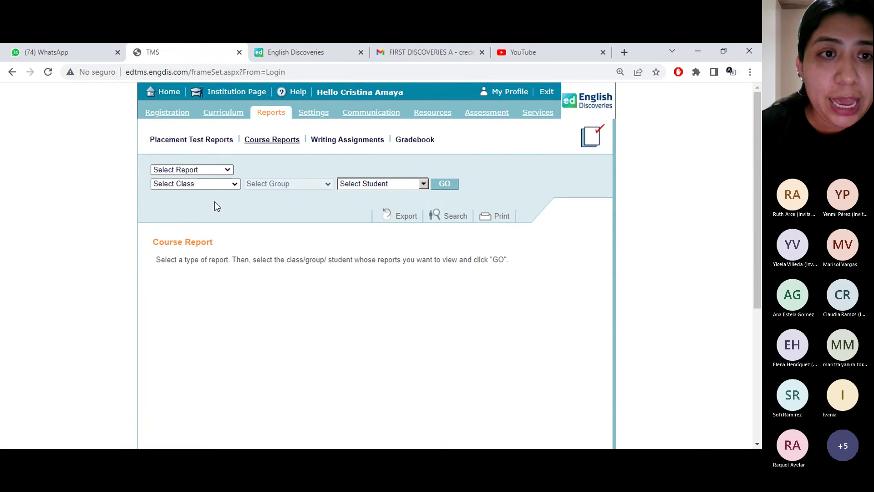
key("Down")
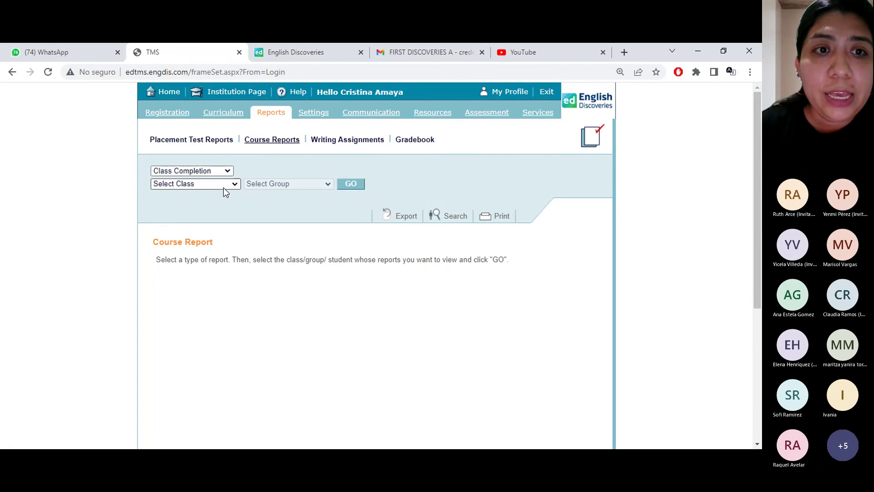
key("Down")
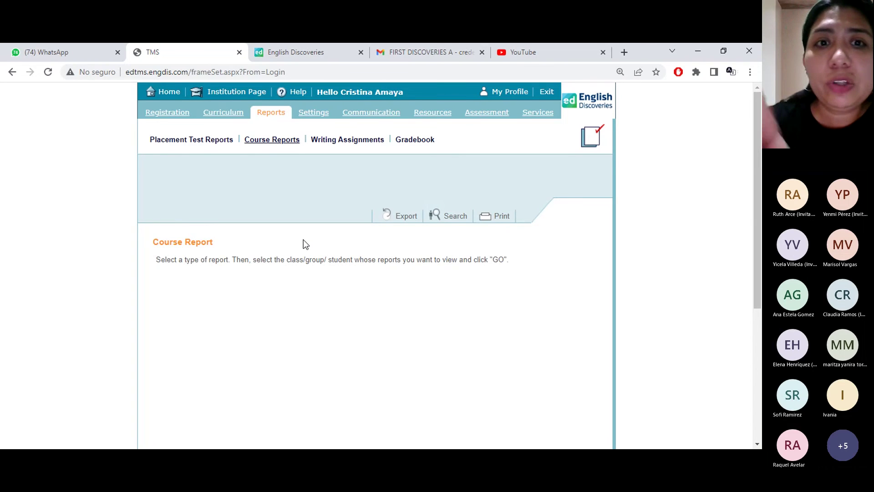
left_click(356, 186)
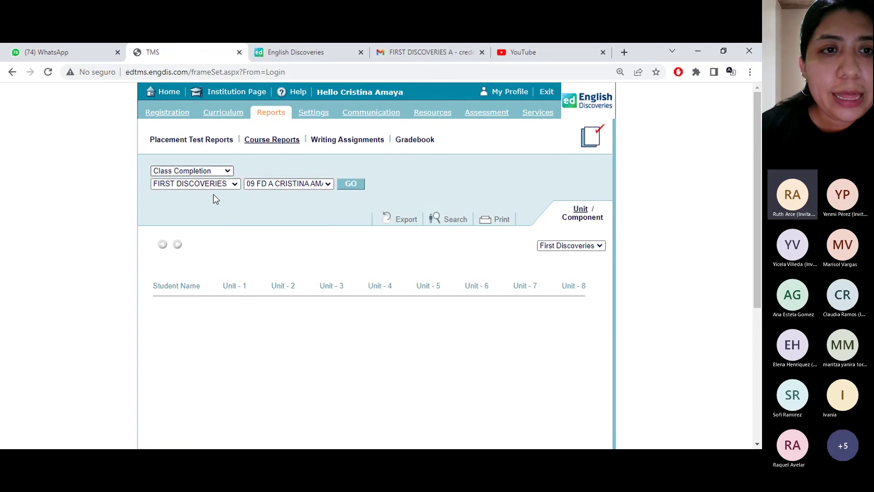
key("Down")
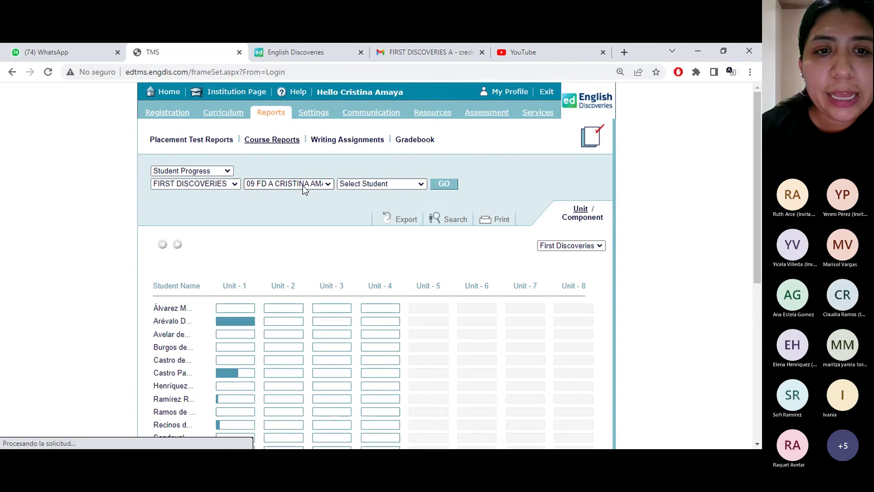
Load one student's progress report and expand the Introduction unit's lessons
left_click(420, 211)
left_click(448, 183)
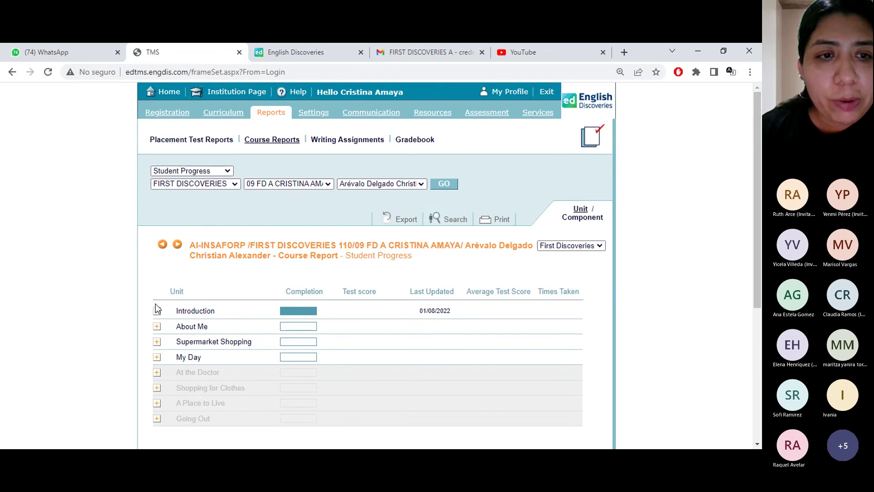
left_click(157, 311)
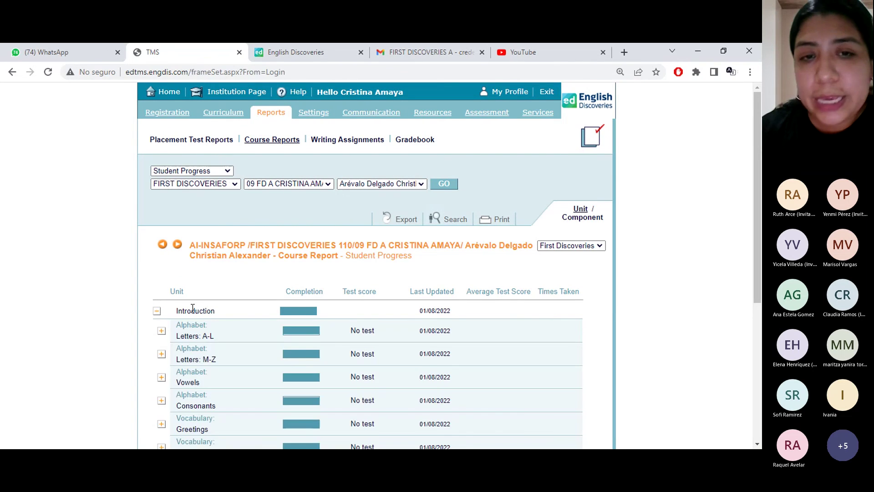
scroll(234, 267, "down", 1)
scroll(235, 270, "down", 3)
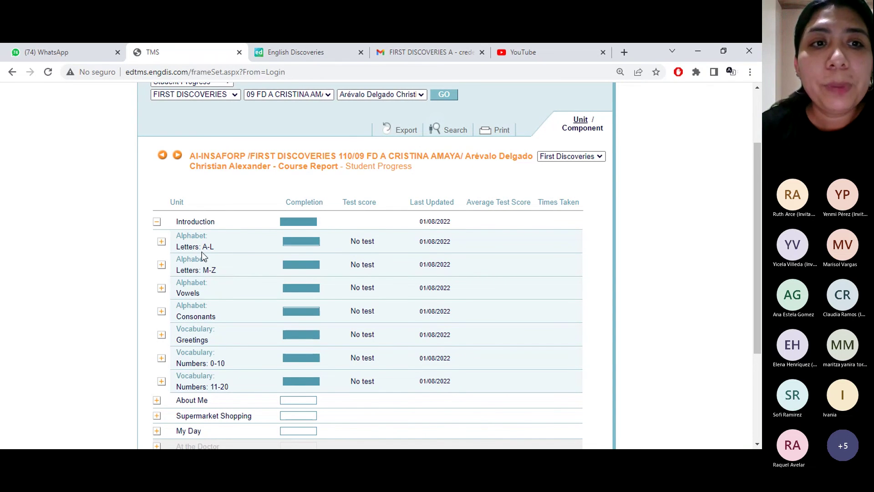
Collapse the Introduction unit and close the student platform tab
left_click(156, 223)
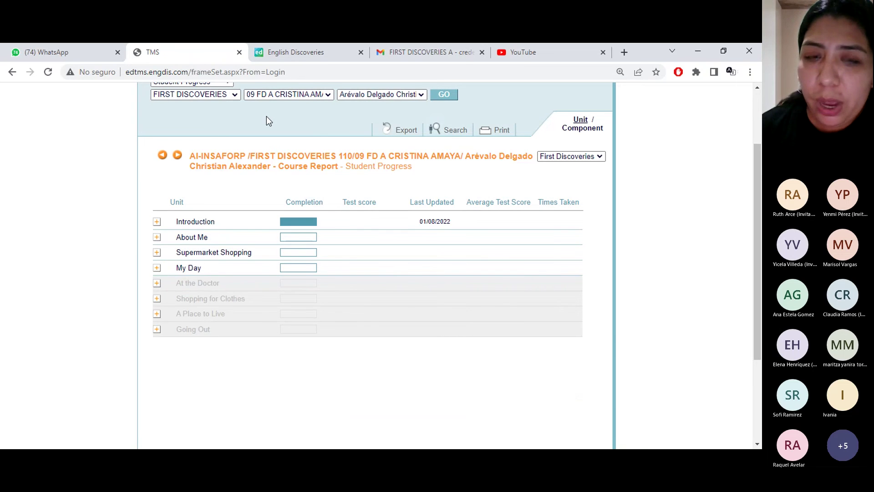
scroll(267, 117, "up", 2)
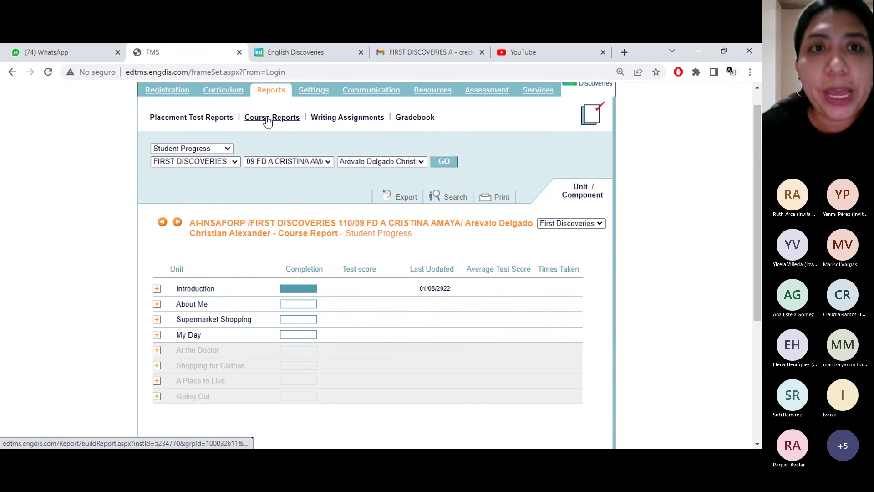
scroll(268, 122, "up", 1)
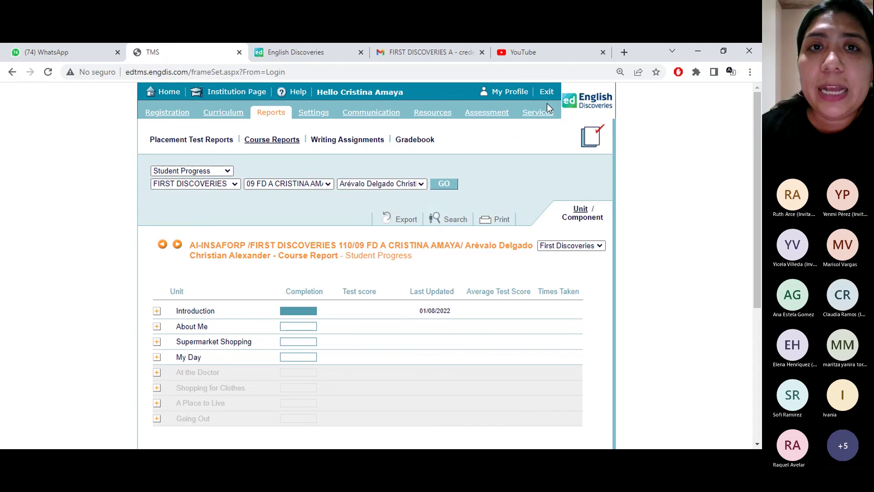
left_click(321, 51)
left_click(361, 53)
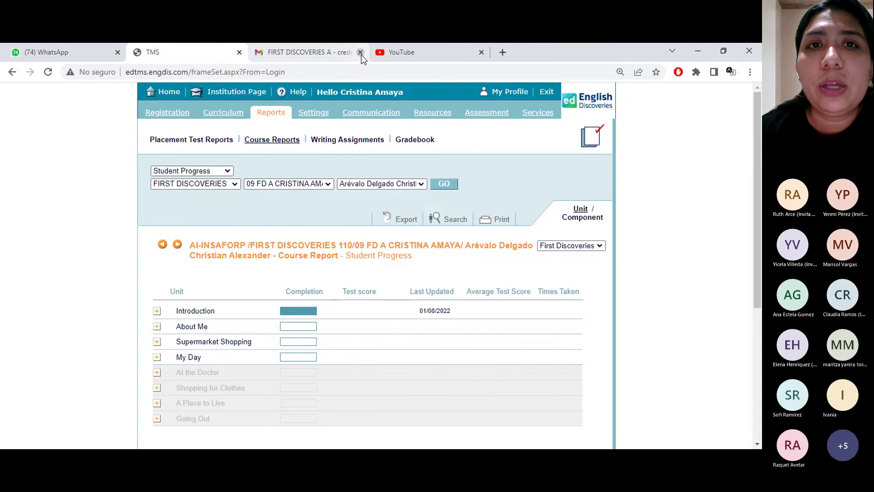